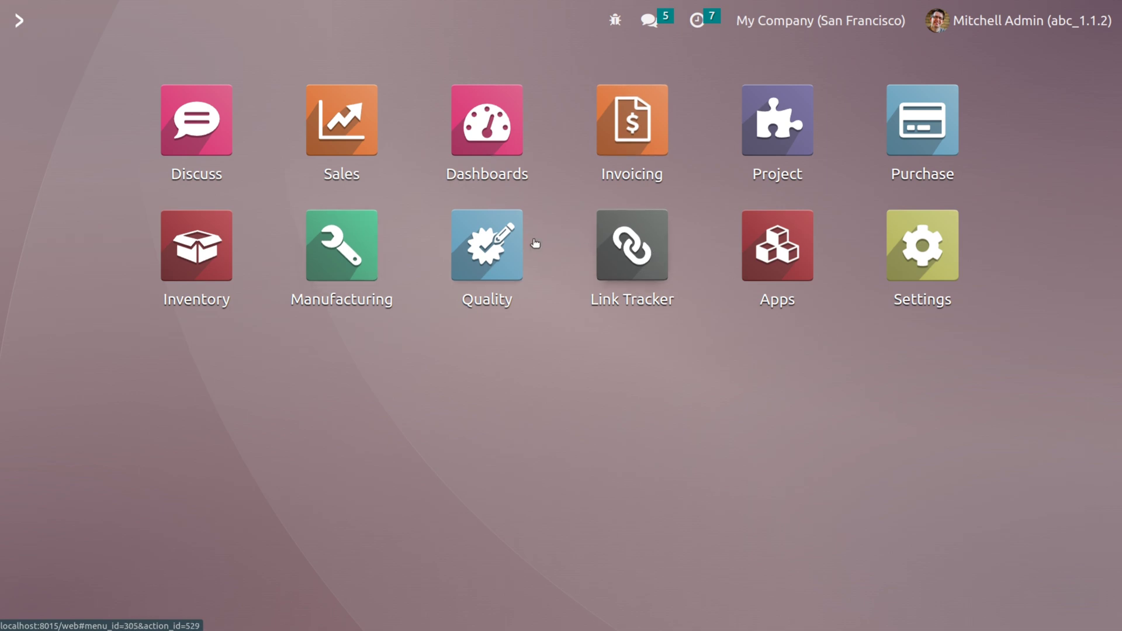
Create a quality team named QA Masters in the Quality app, accepting emails from Everyone, and save it
left_click(503, 243)
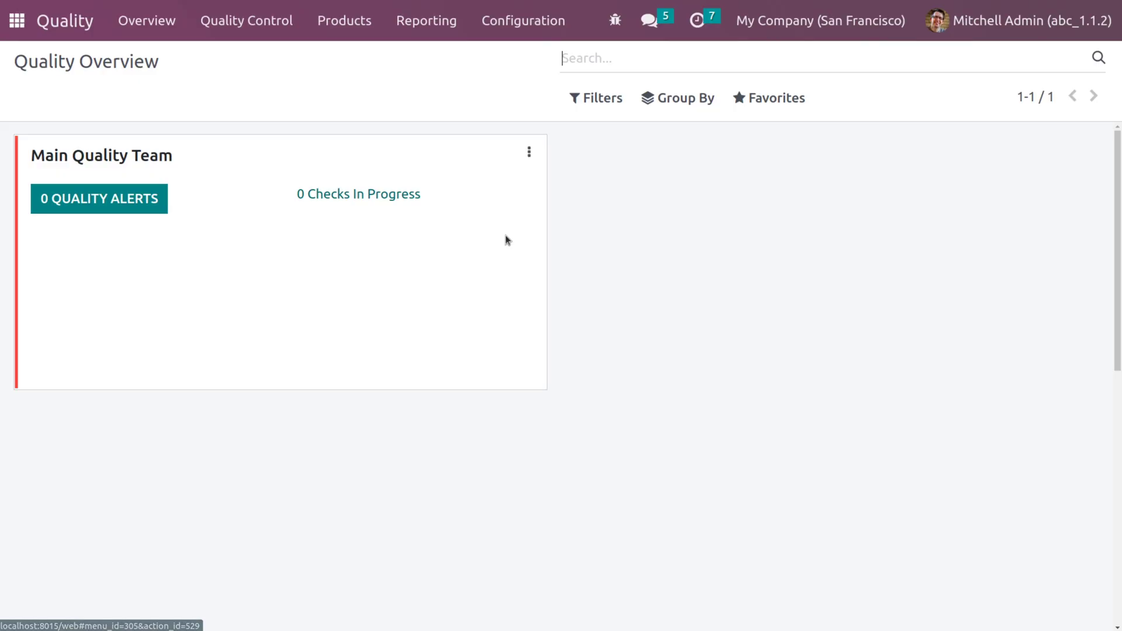
left_click(522, 20)
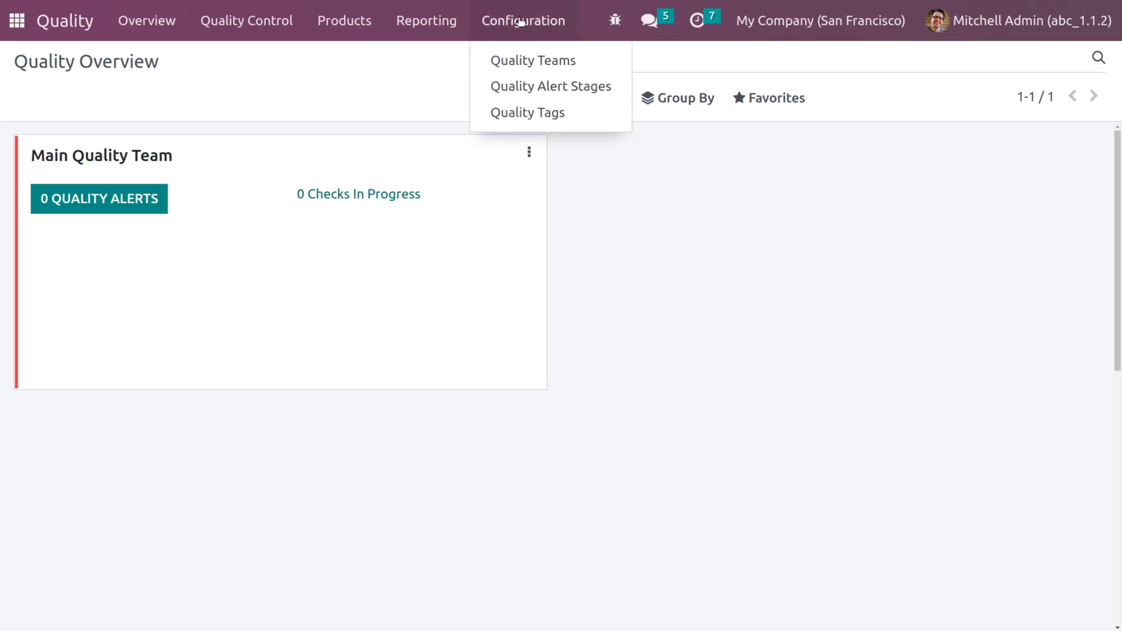
left_click(522, 64)
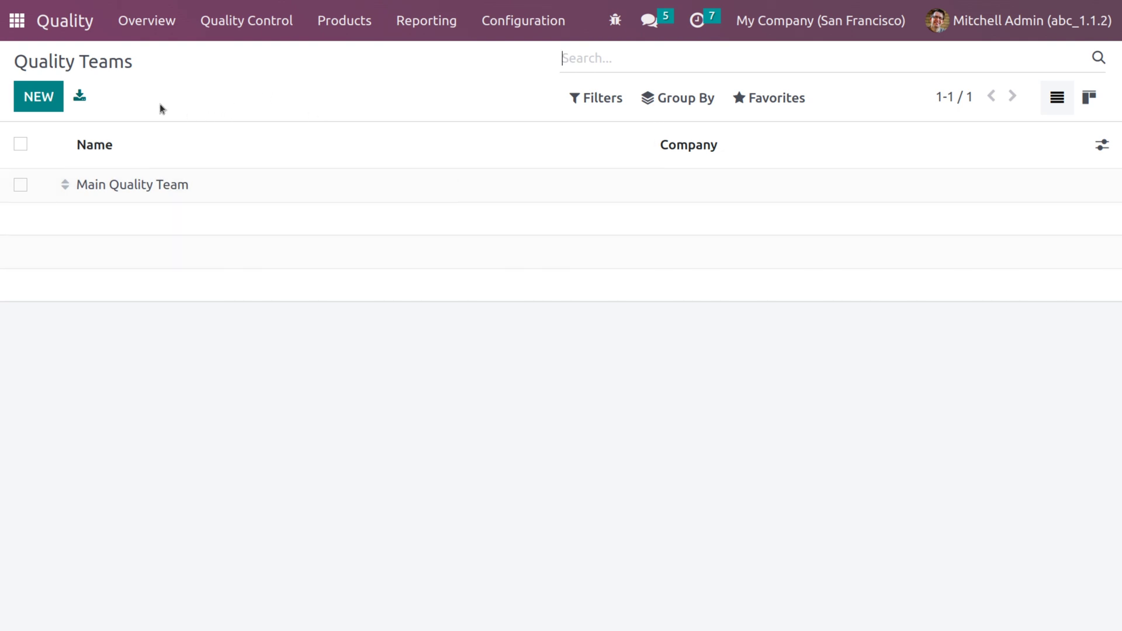
left_click(38, 99)
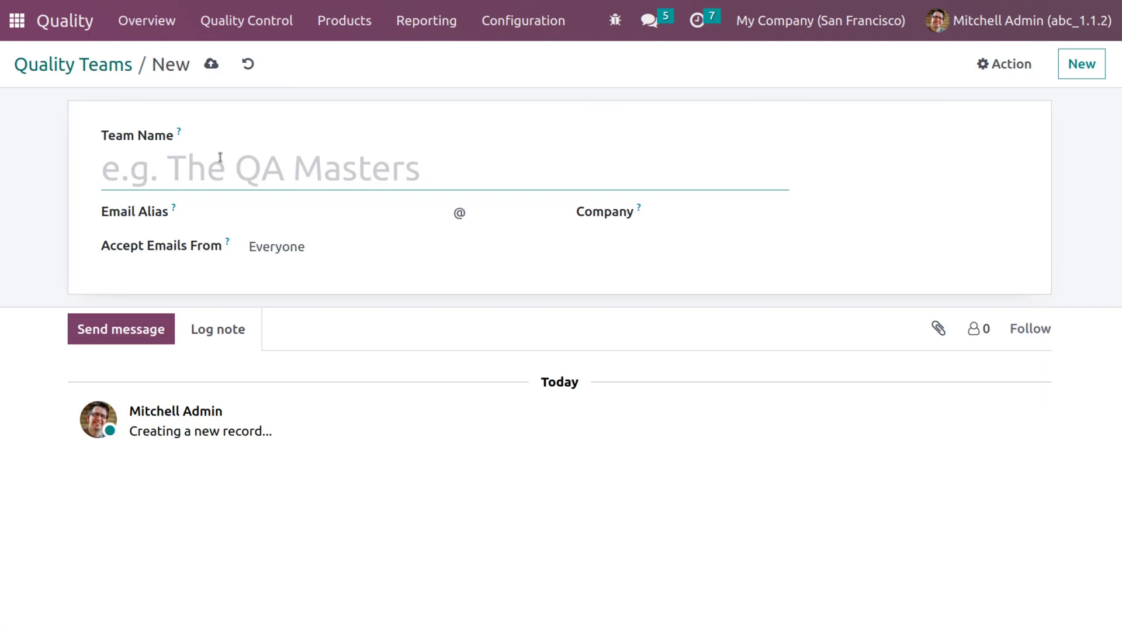
type("Q")
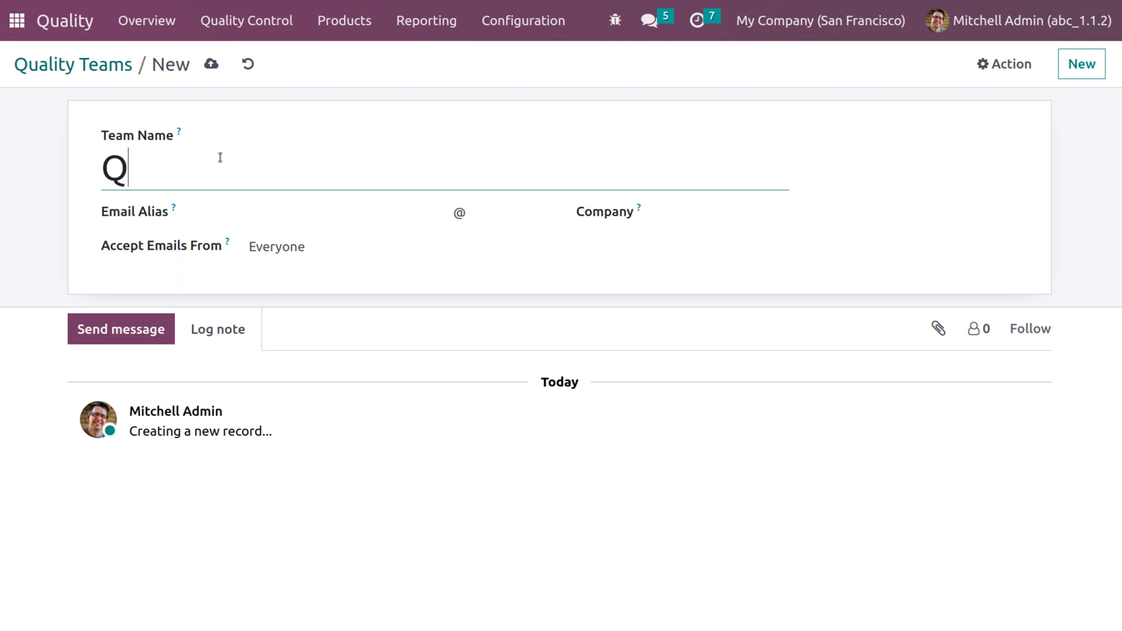
type("A M")
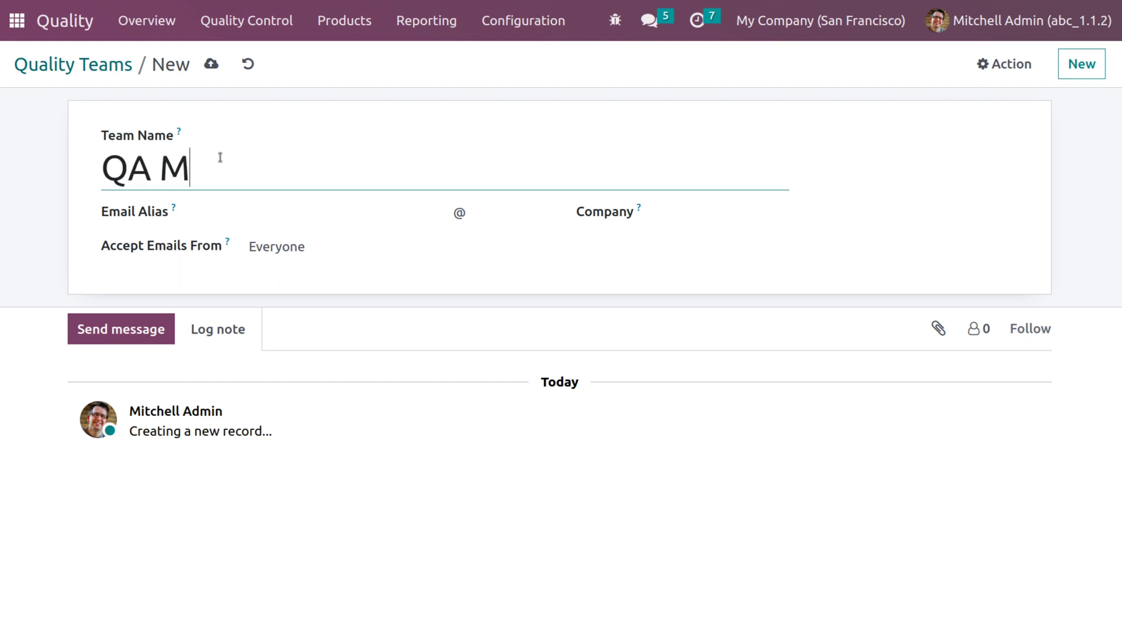
type("asters")
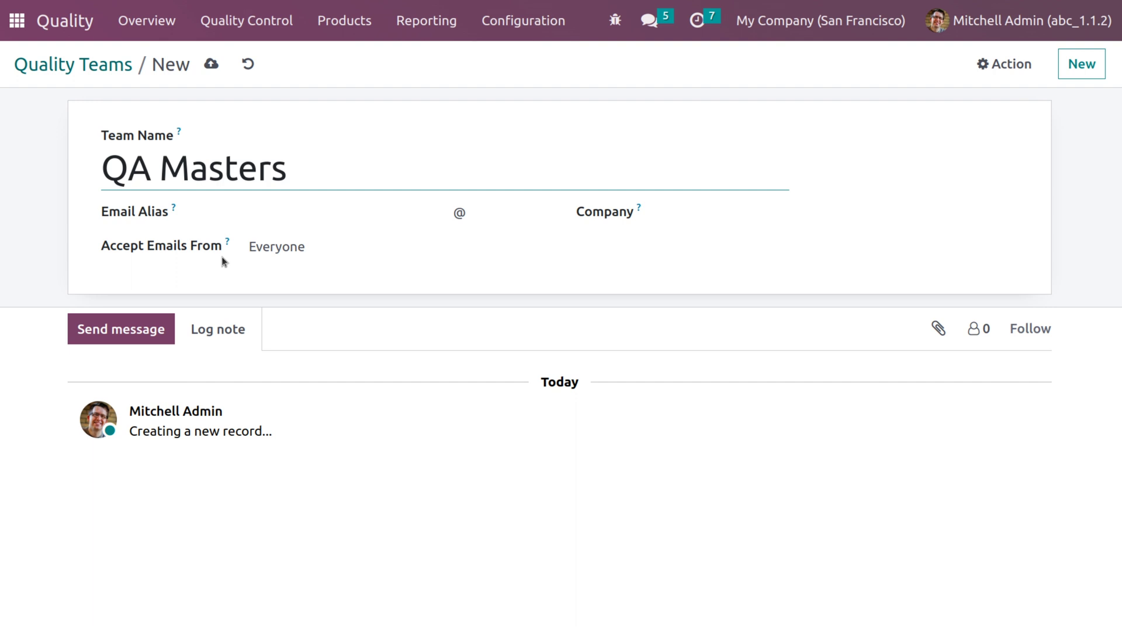
left_click(294, 251)
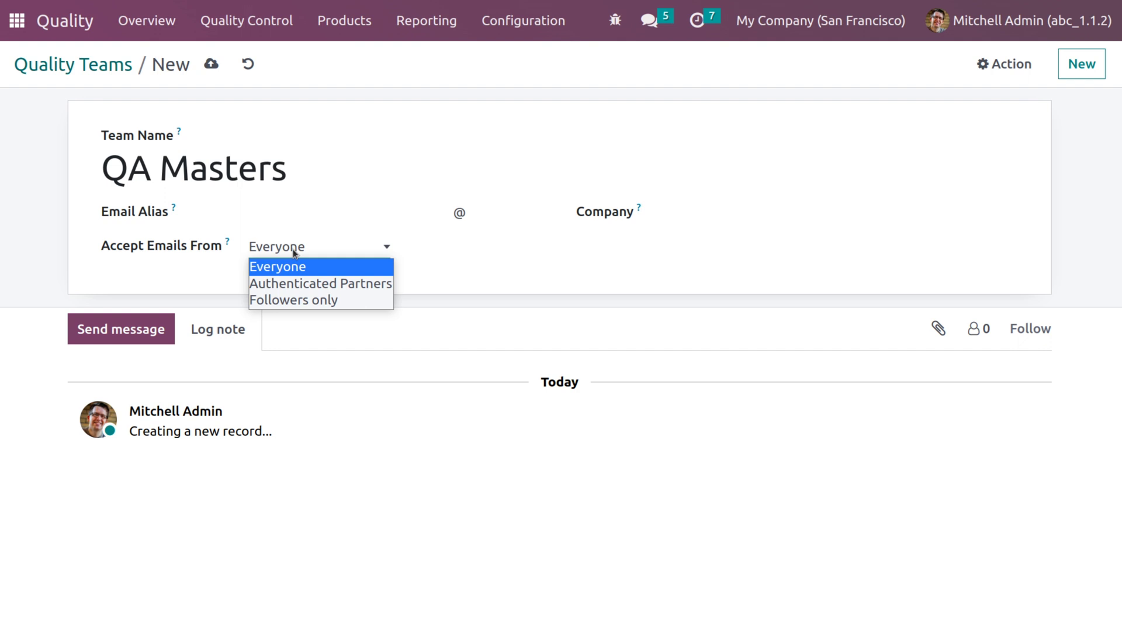
left_click(214, 64)
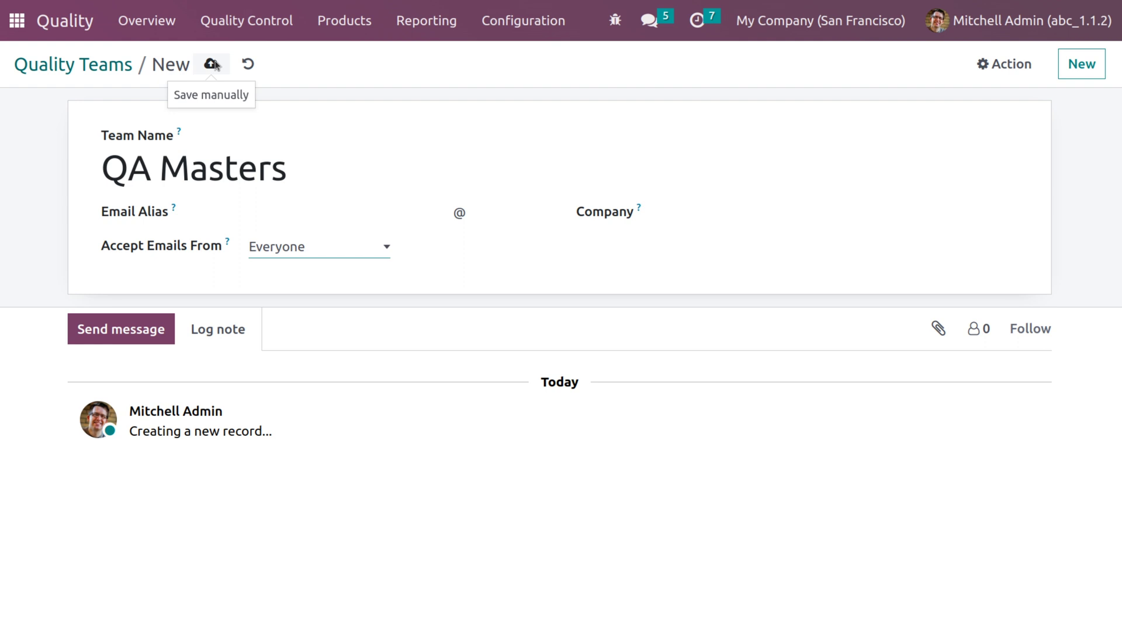
left_click(213, 64)
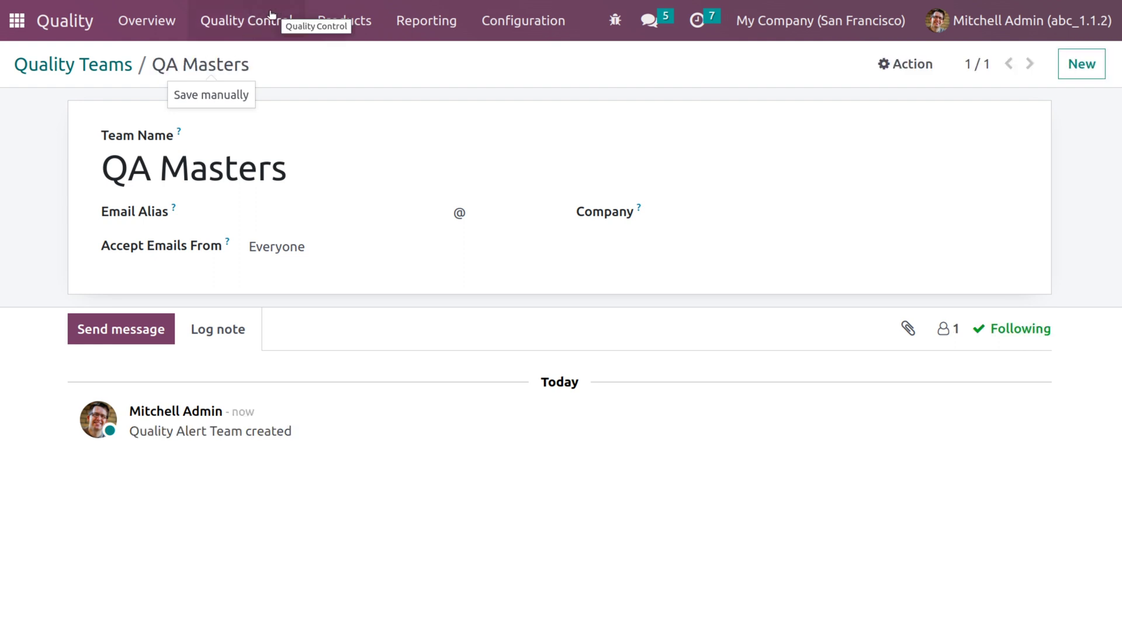
Start a new quality control point and title it "QA control points"
left_click(228, 17)
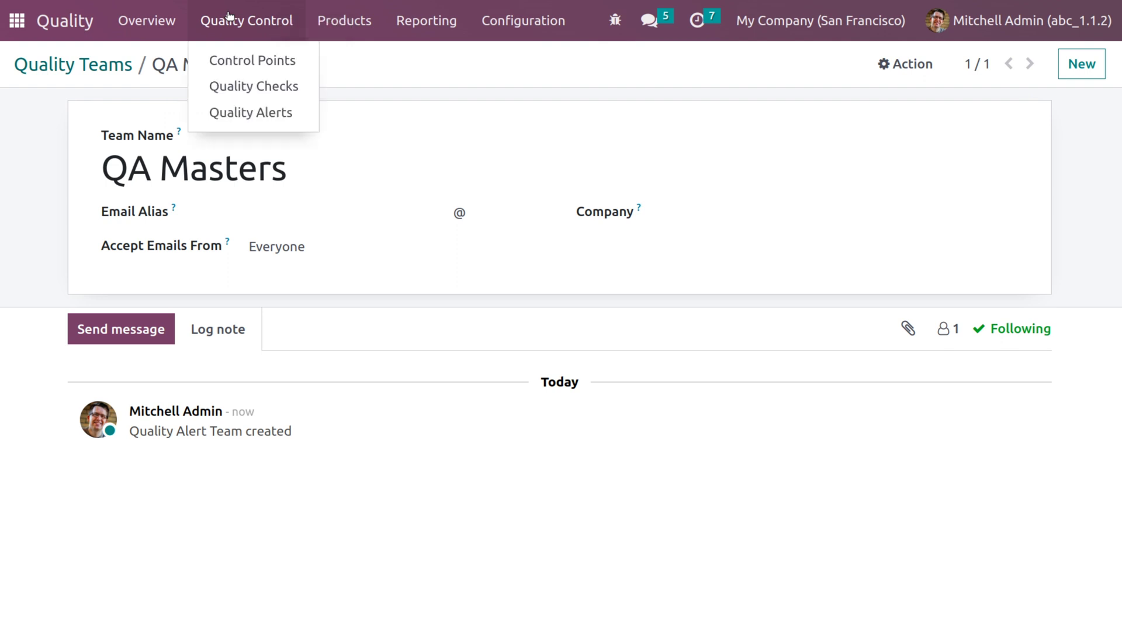
left_click(236, 61)
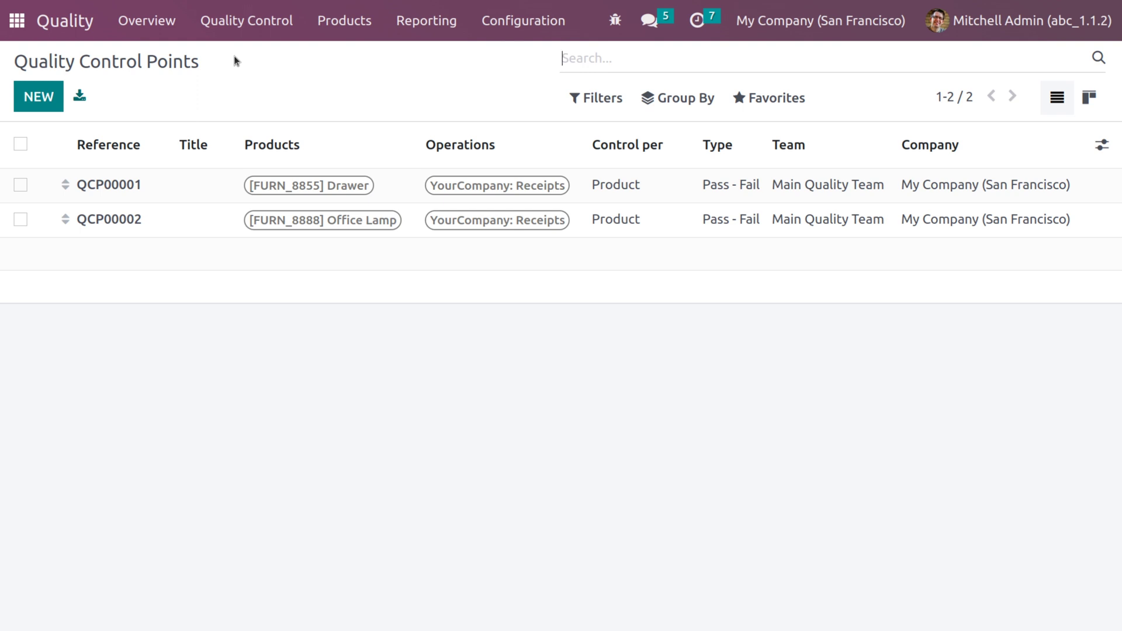
left_click(38, 97)
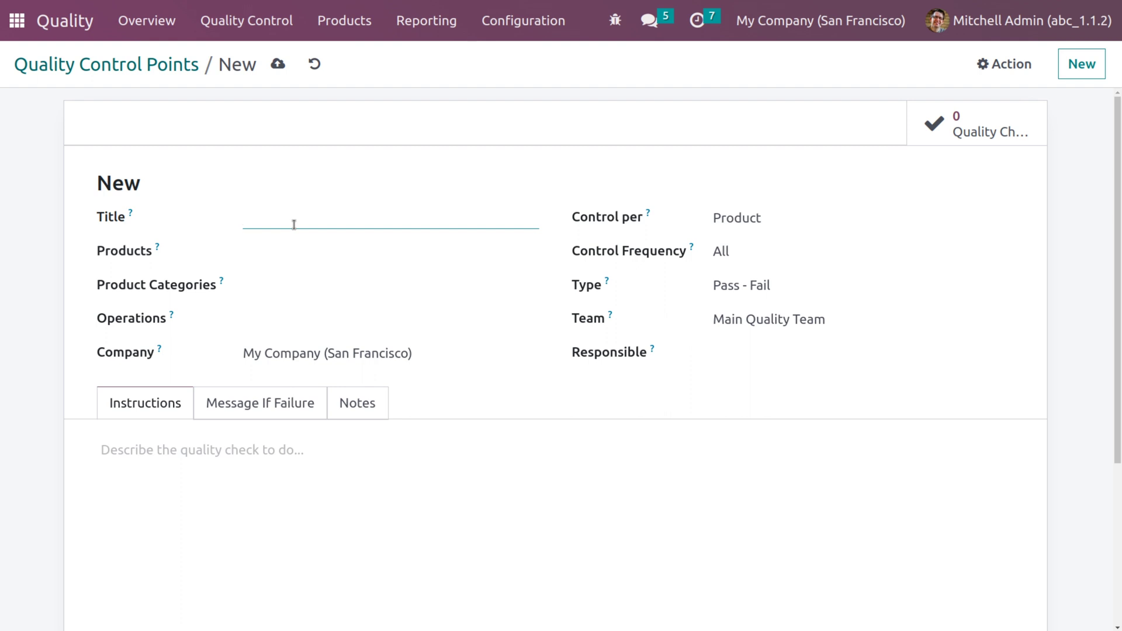
type("QA control points")
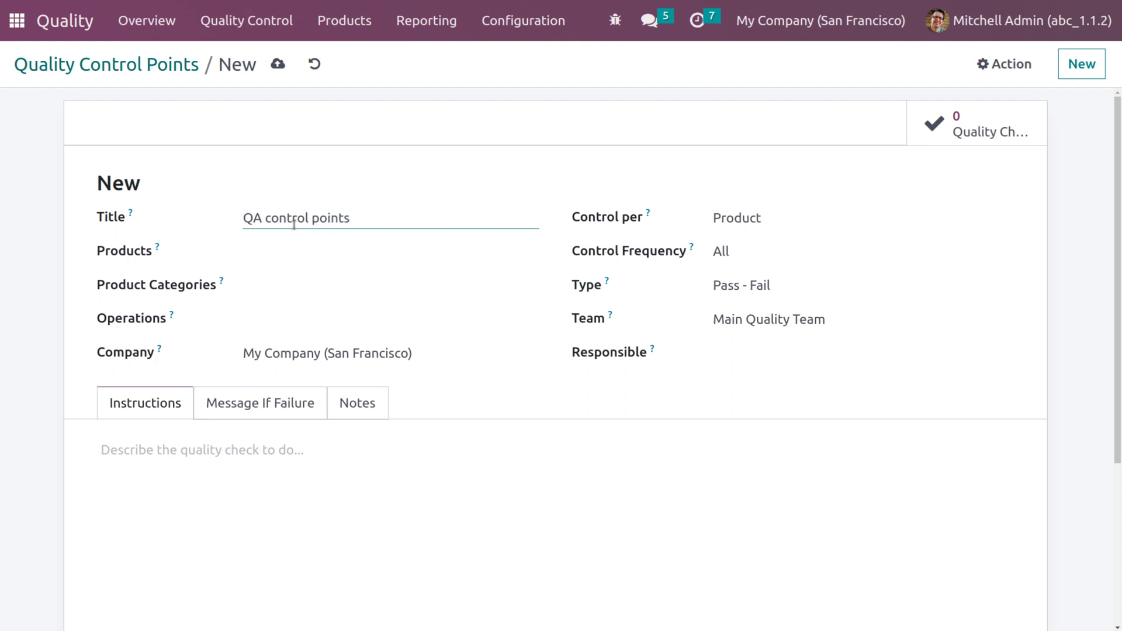
Create a new product named "shoe" from the control point's Products field and add it to the control point
left_click(271, 247)
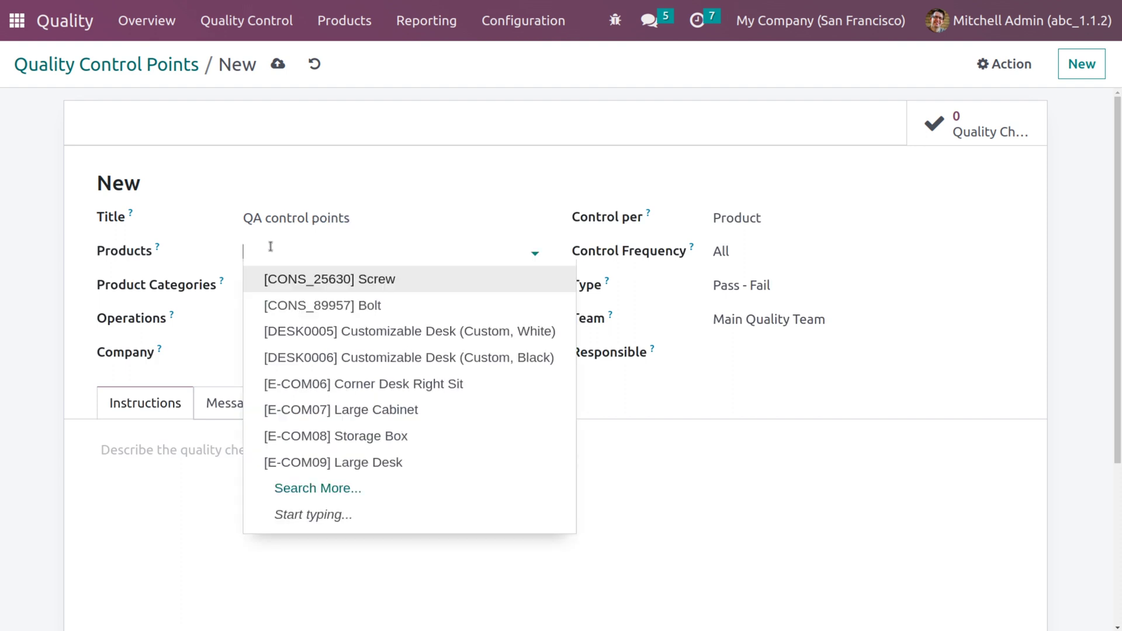
left_click(270, 247)
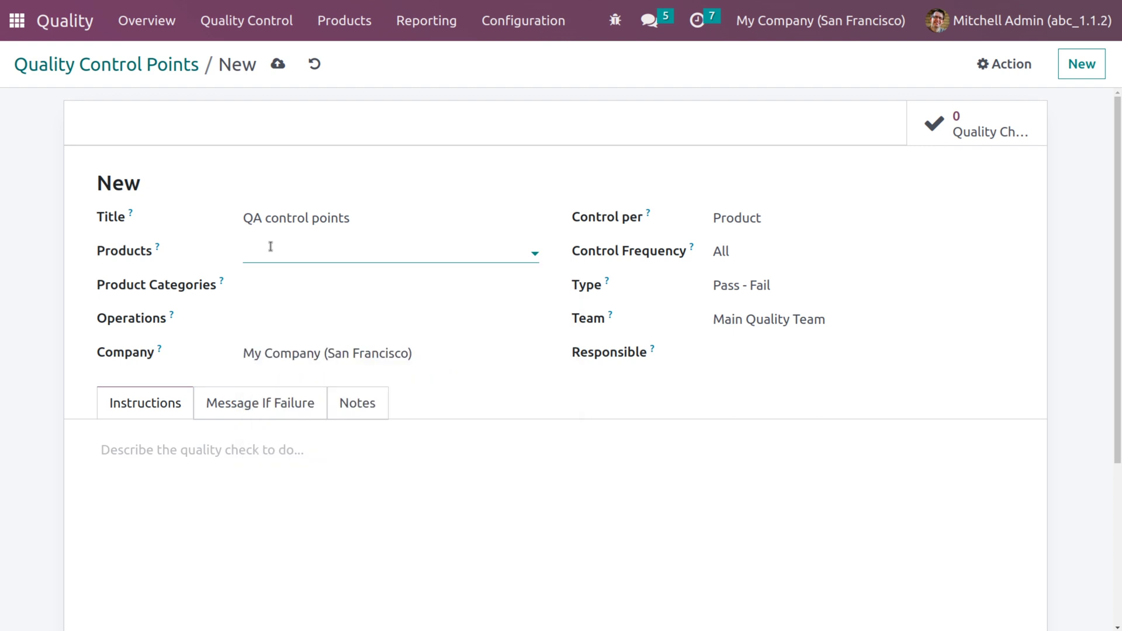
type("sho")
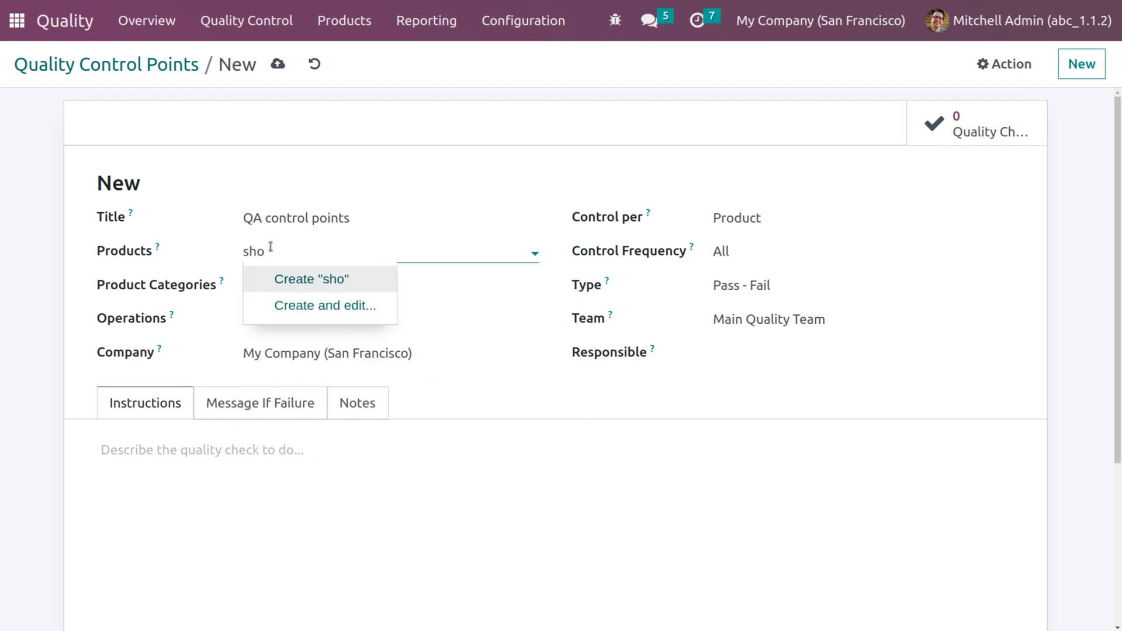
type("es")
key("BackSpace")
left_click(329, 279)
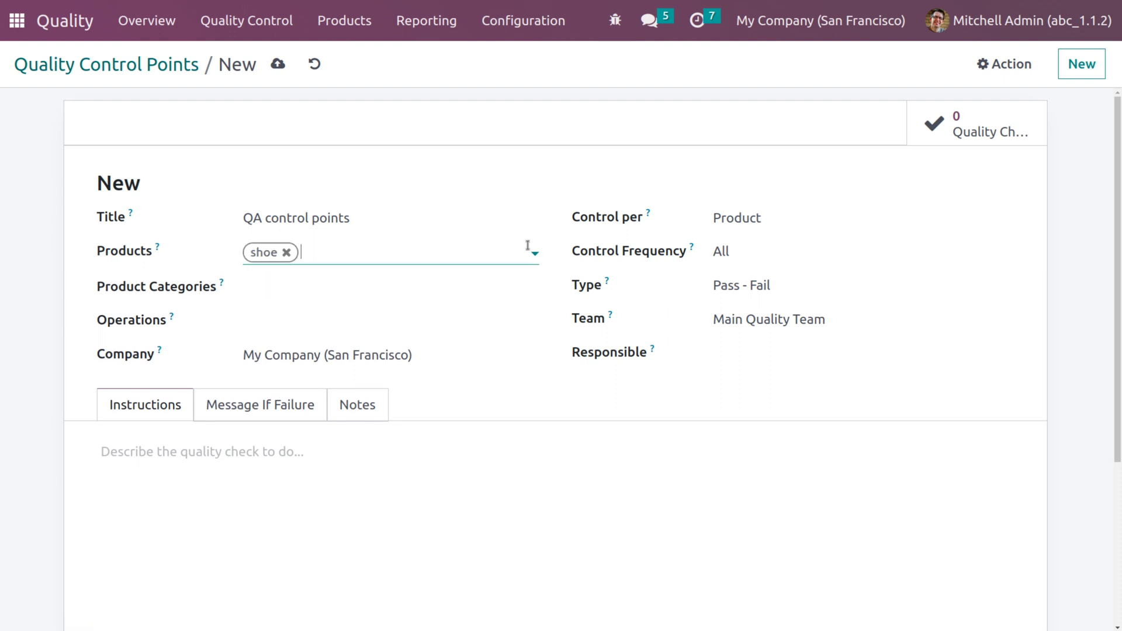
left_click(302, 207)
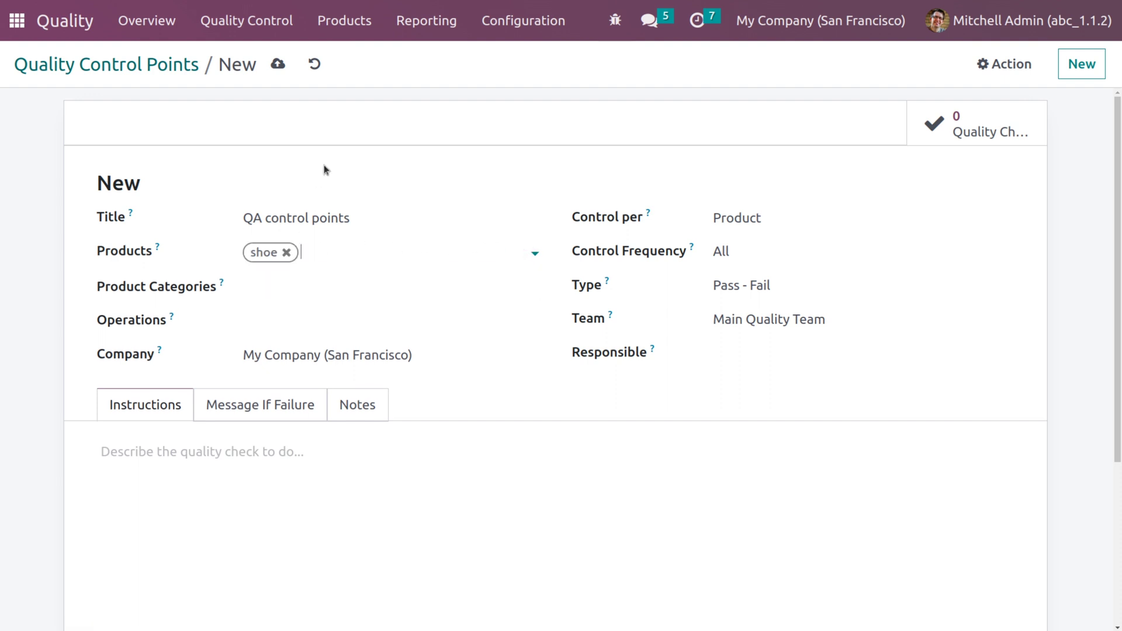
Leave the product categories empty and set the control point's operation to YourCompany: Delivery Orders
left_click(298, 282)
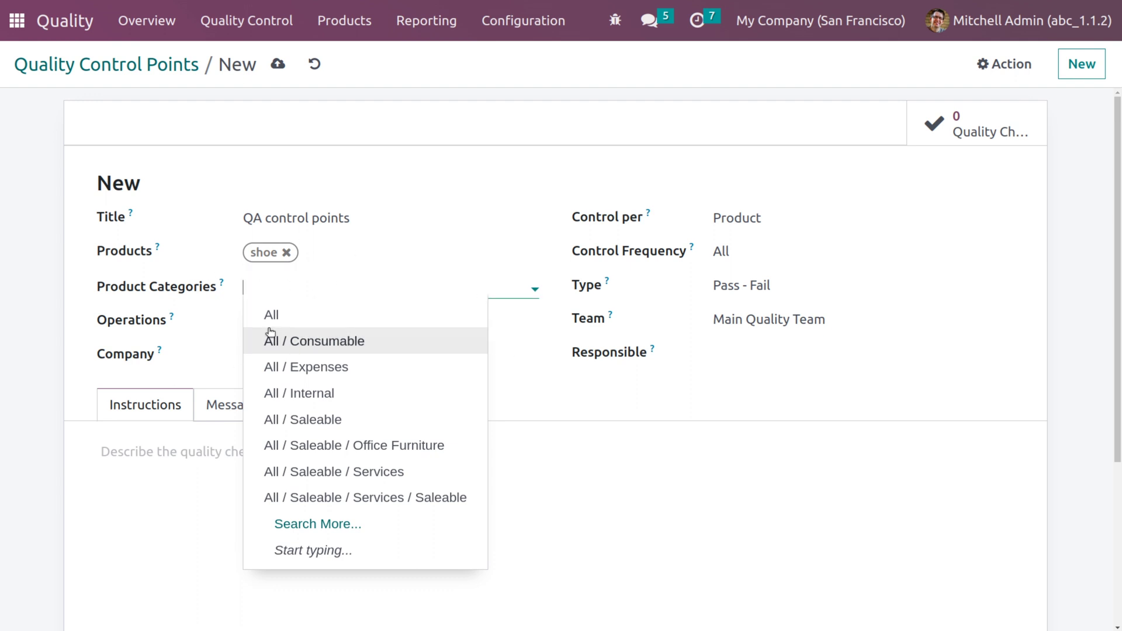
key("Tab")
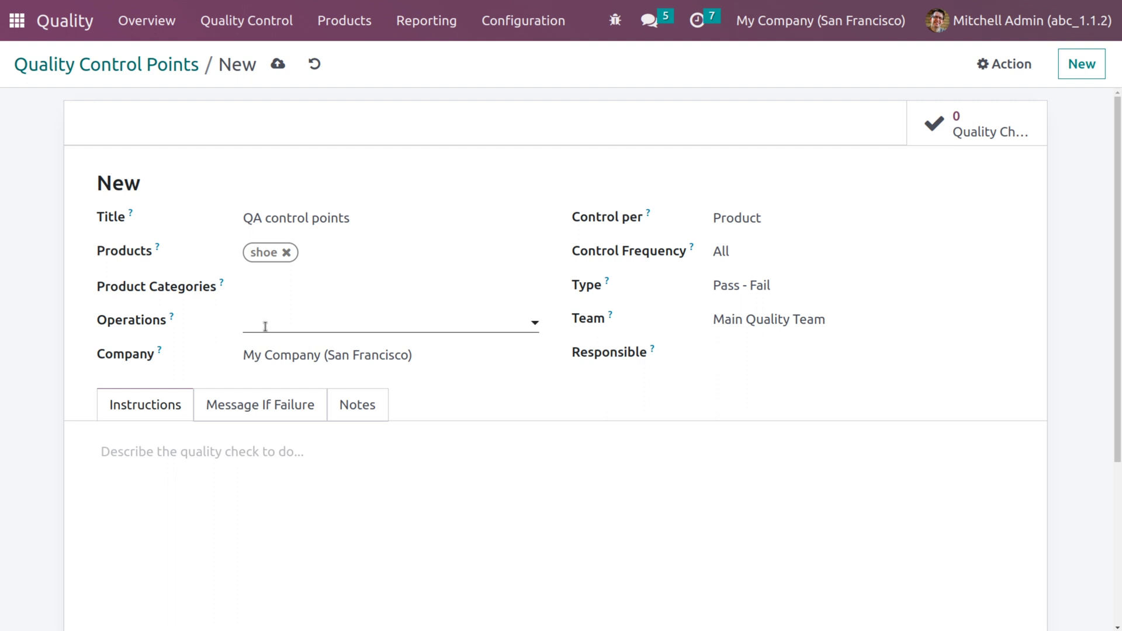
left_click(317, 318)
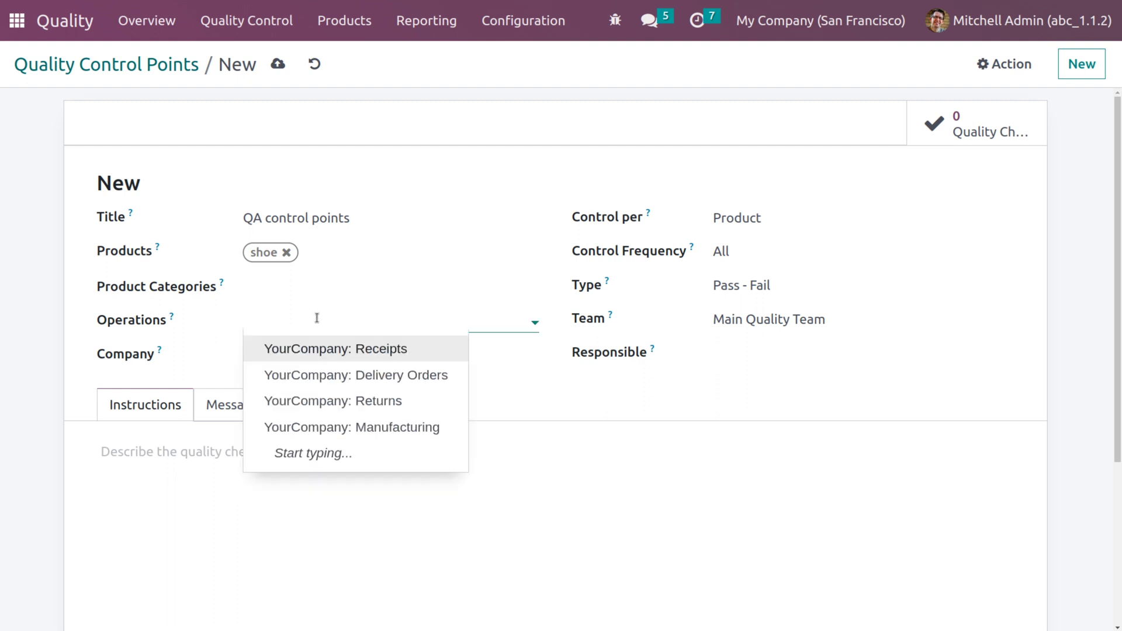
left_click(327, 376)
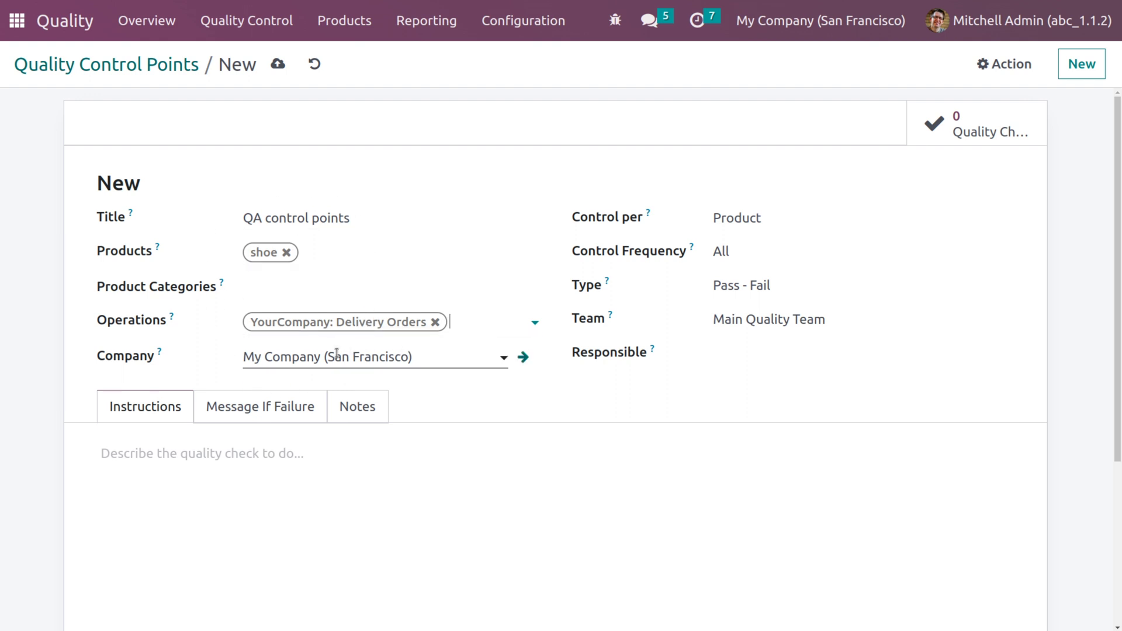
Choose Product as the control basis and keep the control frequency at All
left_click(779, 220)
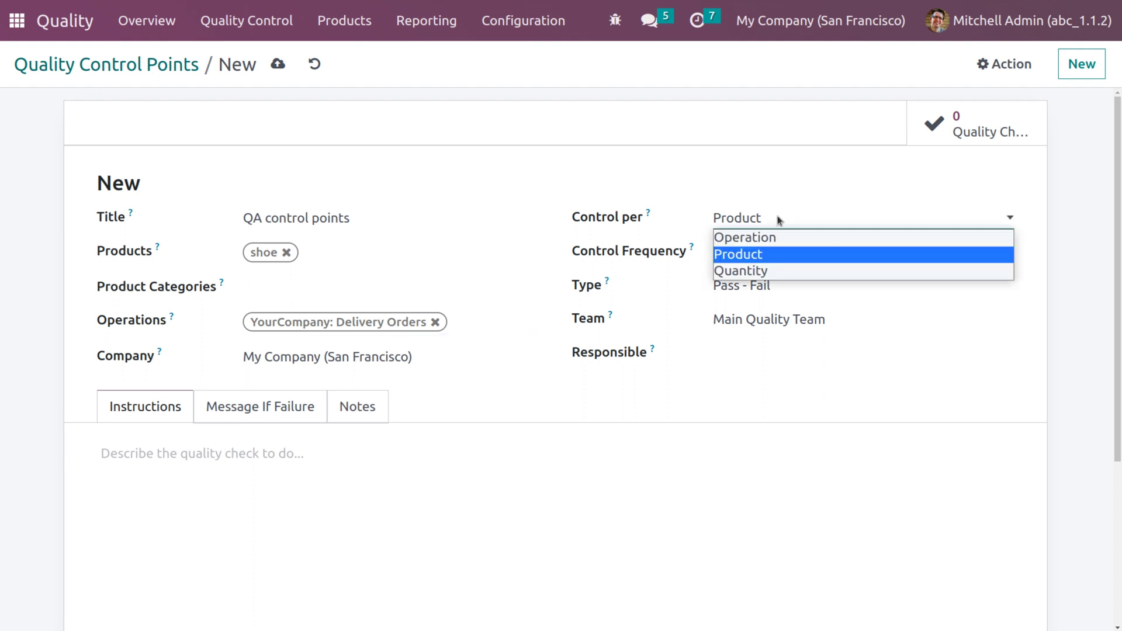
left_click(779, 260)
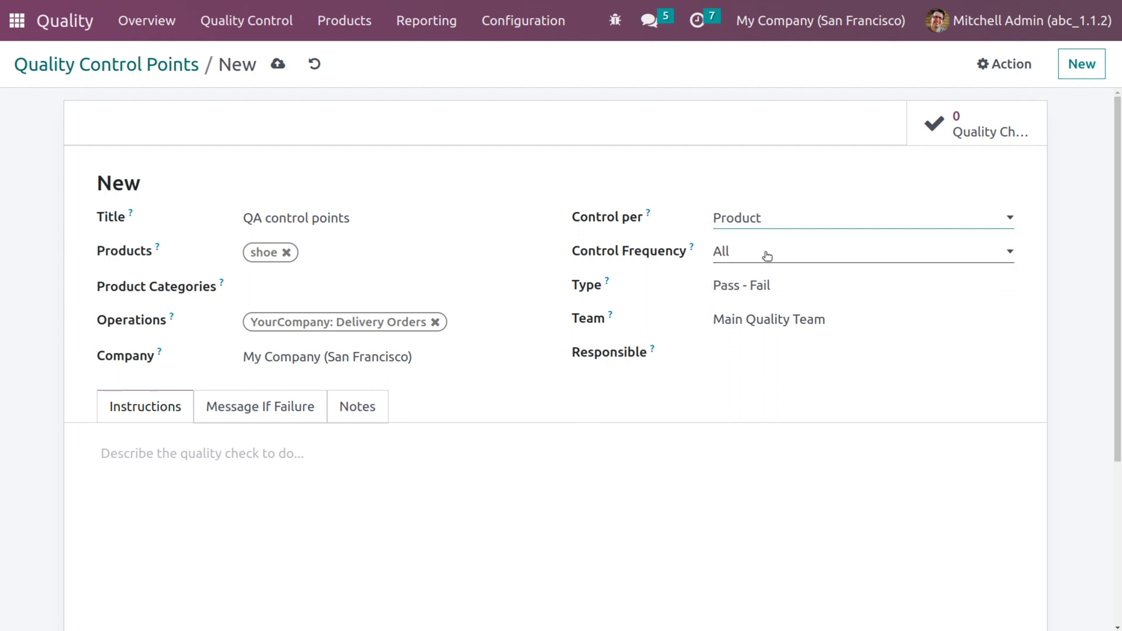
left_click(767, 256)
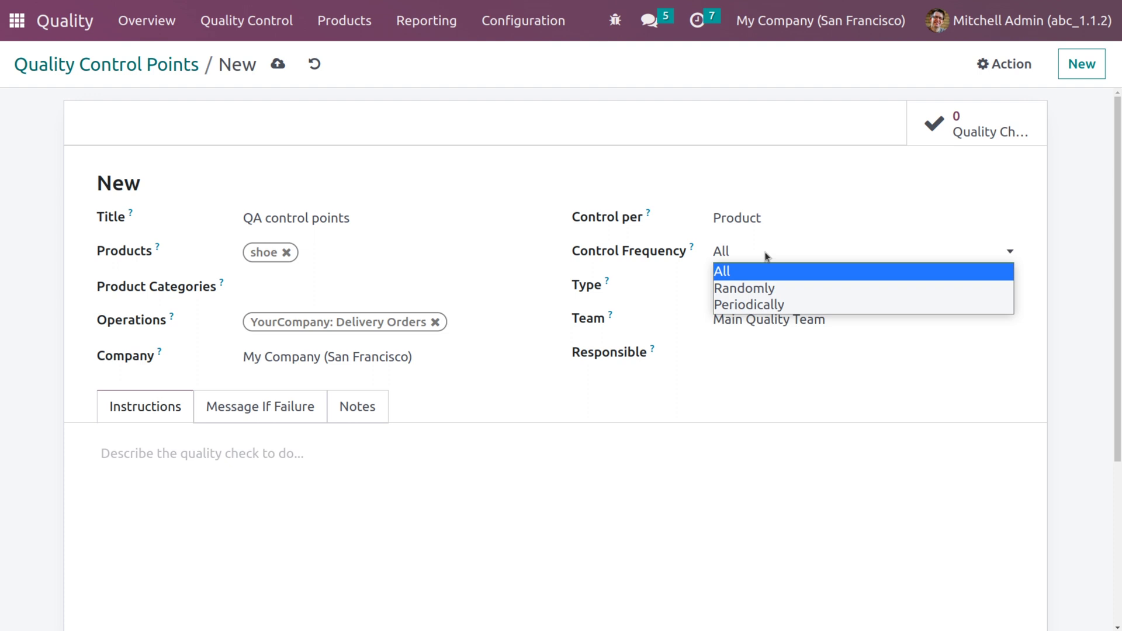
left_click(767, 255)
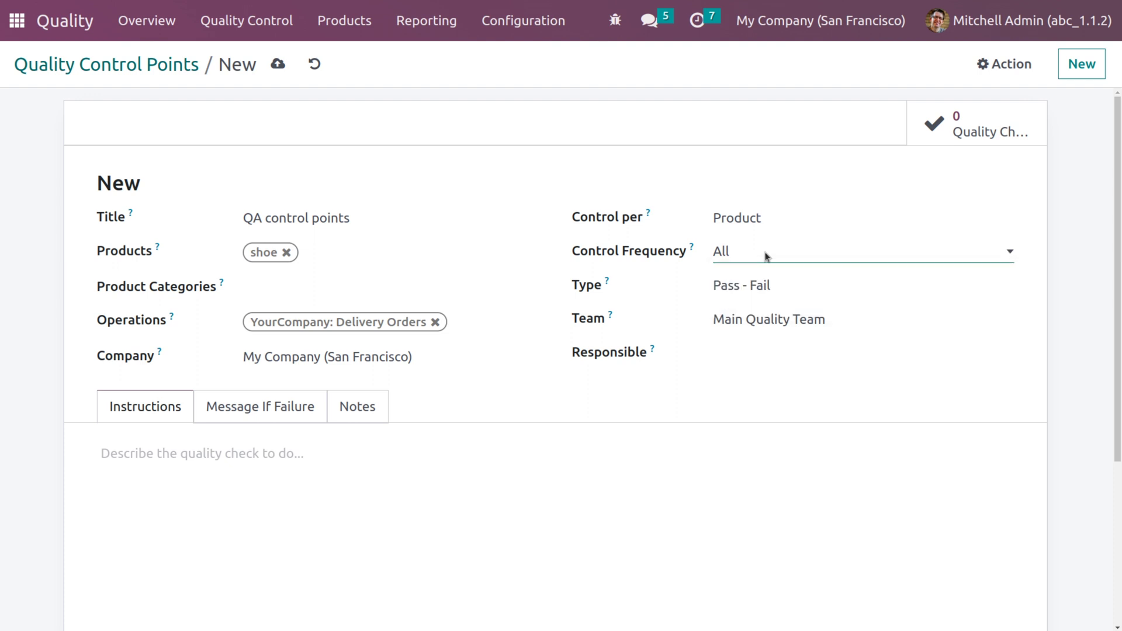
Set the quality control point's check type to Instructions
left_click(774, 285)
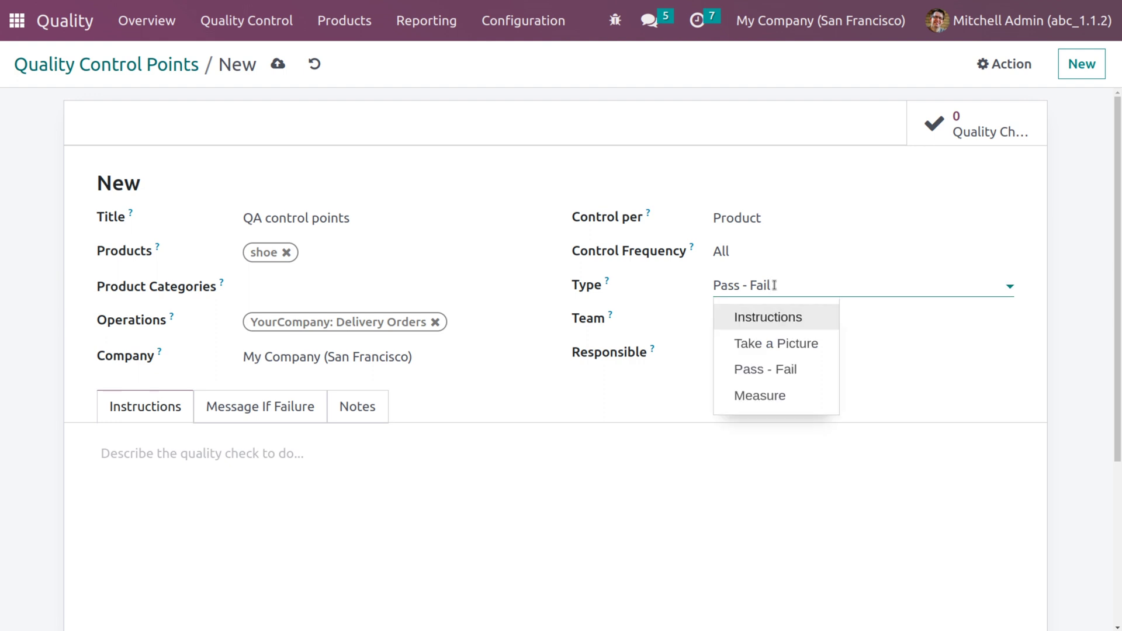
left_click(780, 316)
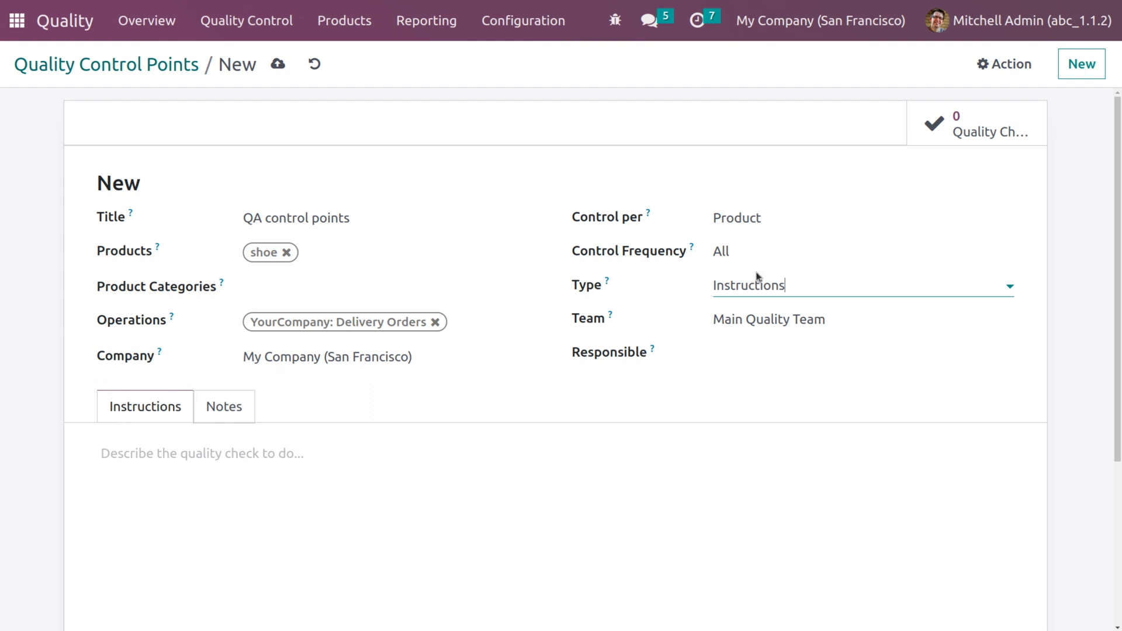
left_click(164, 452)
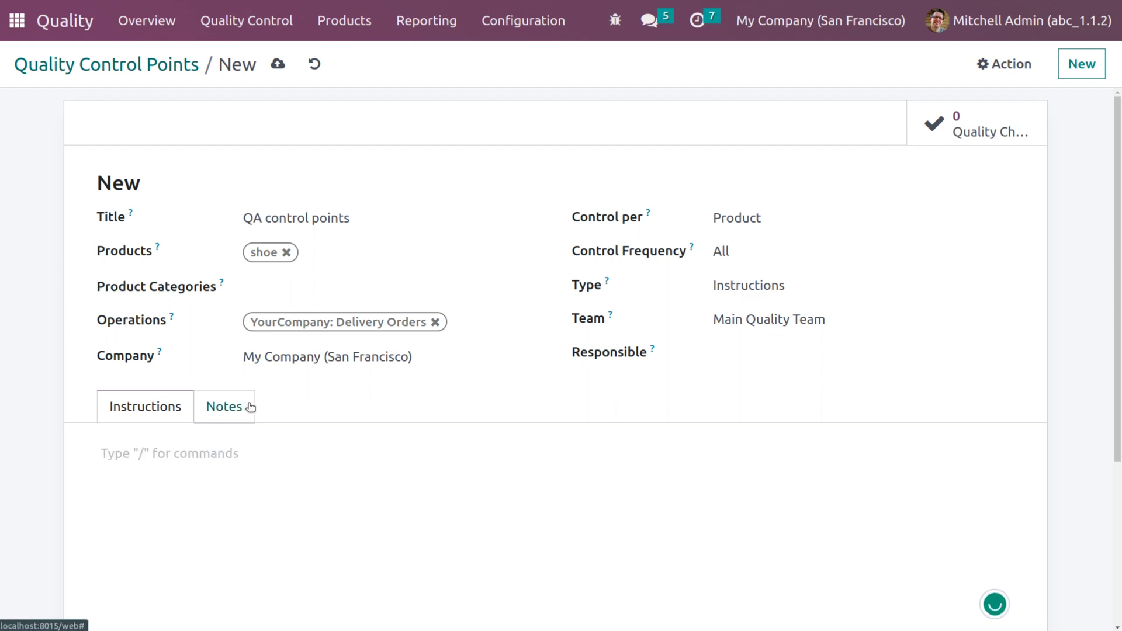
Assign the control point to the QA Masters team with the admin user as responsible
left_click(751, 322)
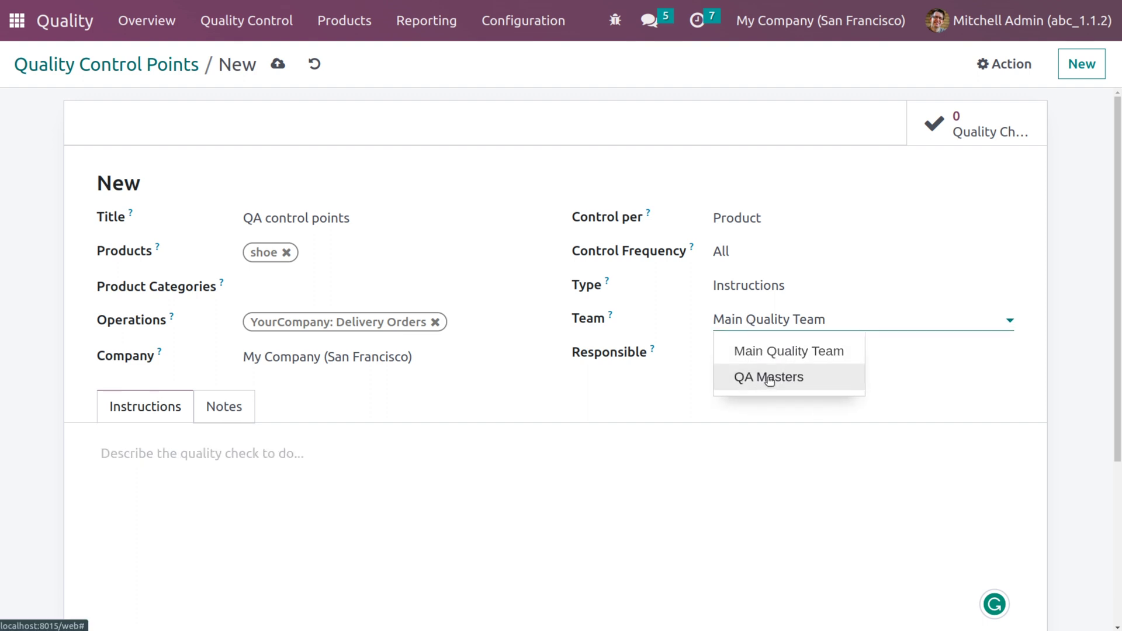
left_click(770, 378)
left_click(764, 353)
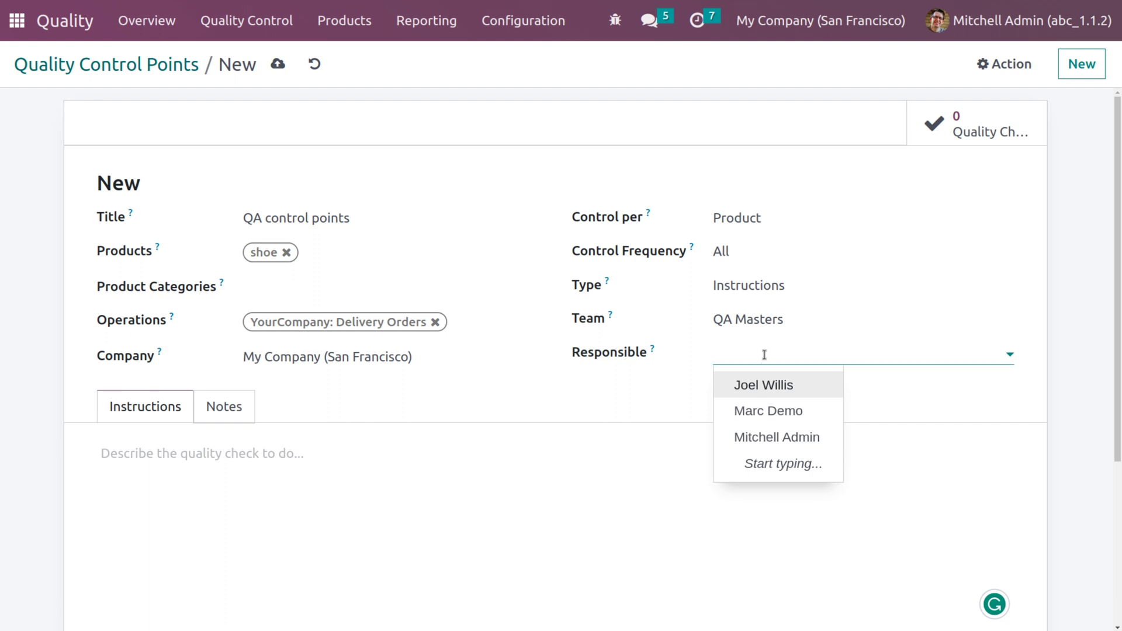
left_click(765, 437)
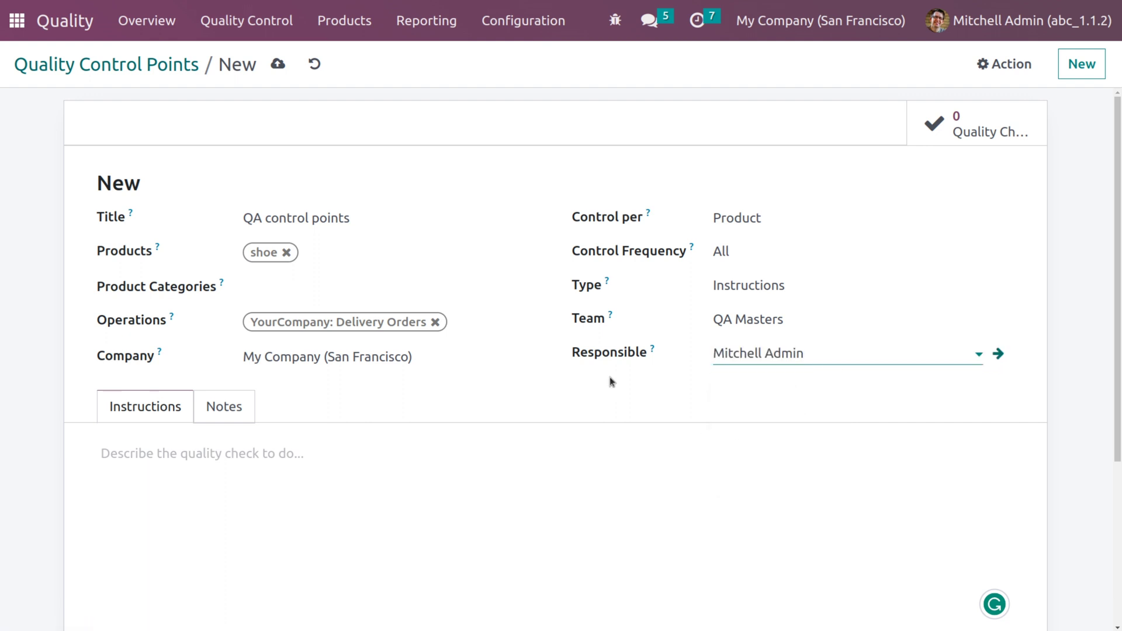
Enter the instruction "check the quality of shoes" on the control point and save it
left_click(196, 460)
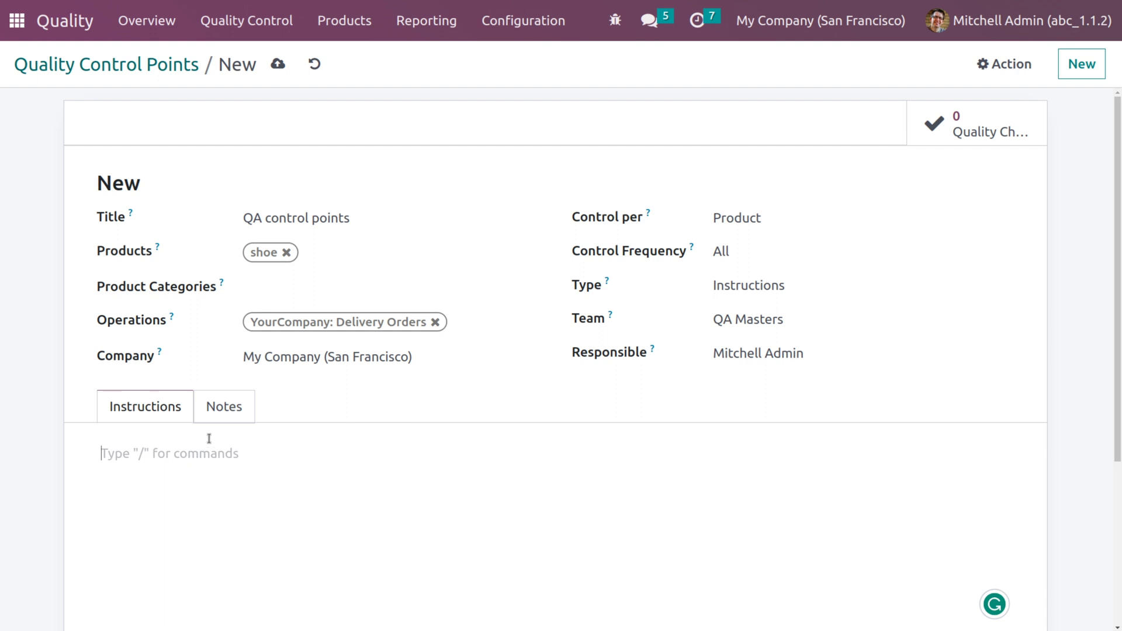
type("check th")
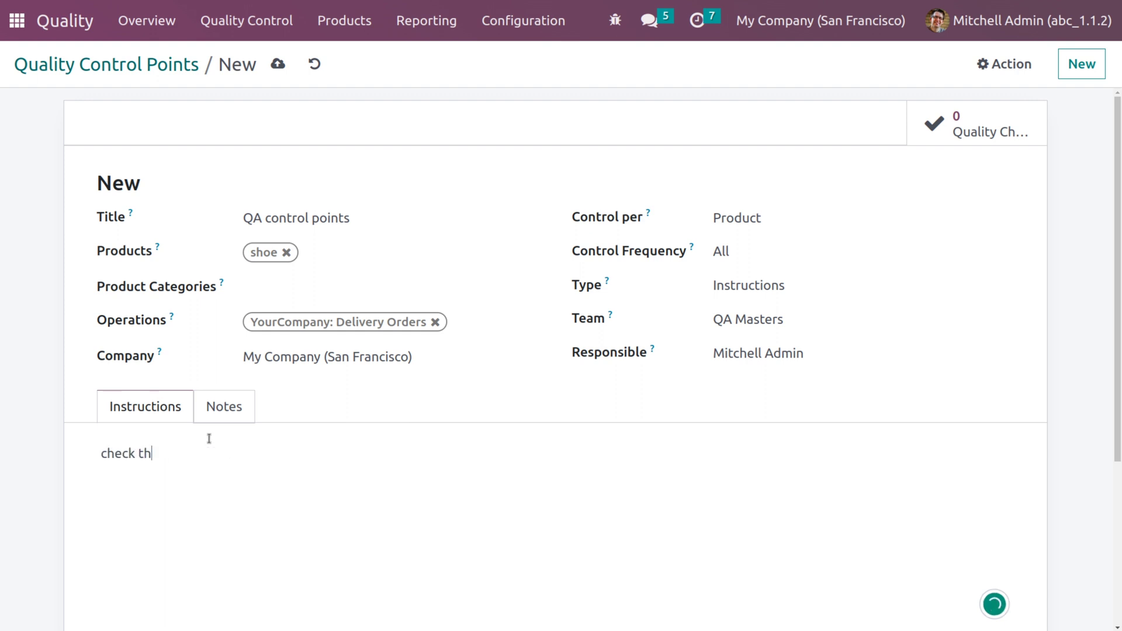
type("e quality of shoes")
left_click(278, 64)
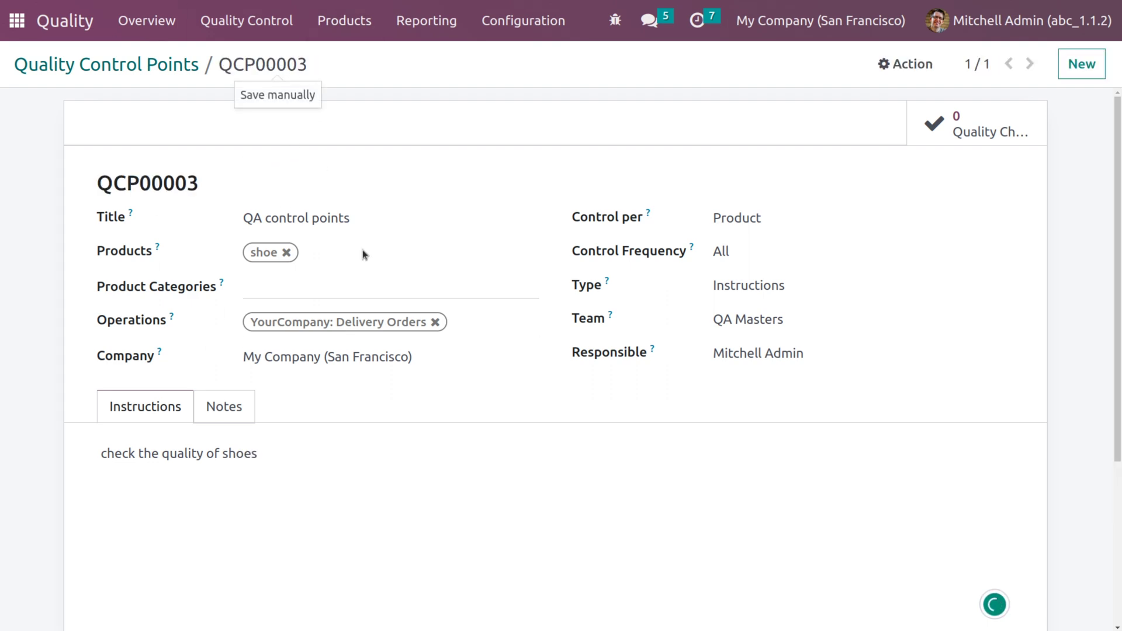
Find the shoe product in the Quality product list without the default filter and mark it as a favorite
left_click(346, 21)
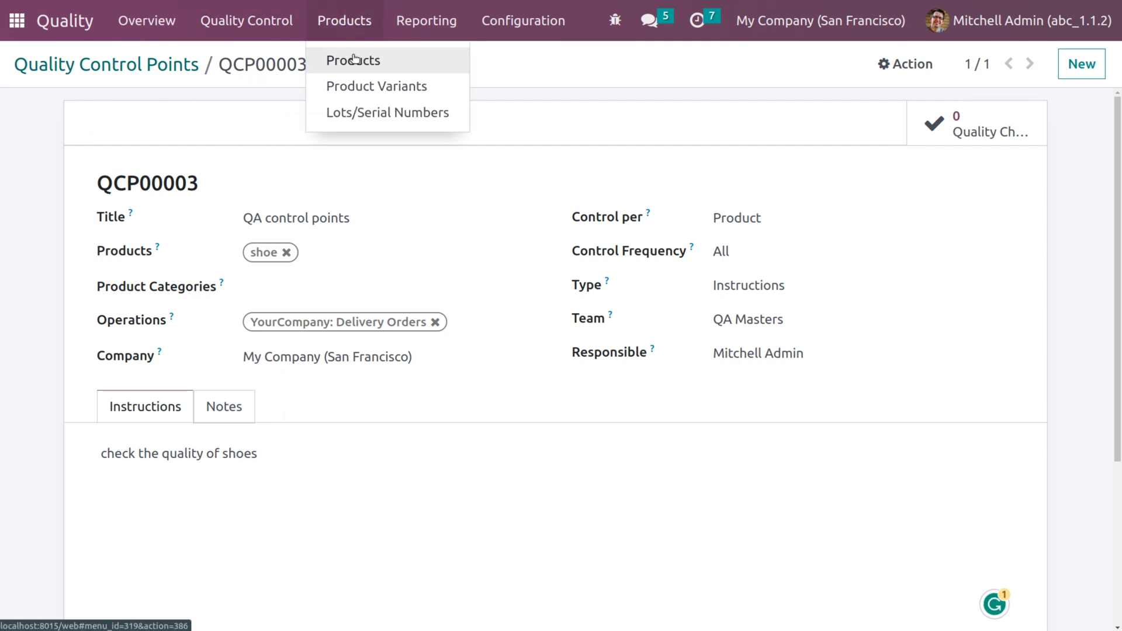
left_click(353, 57)
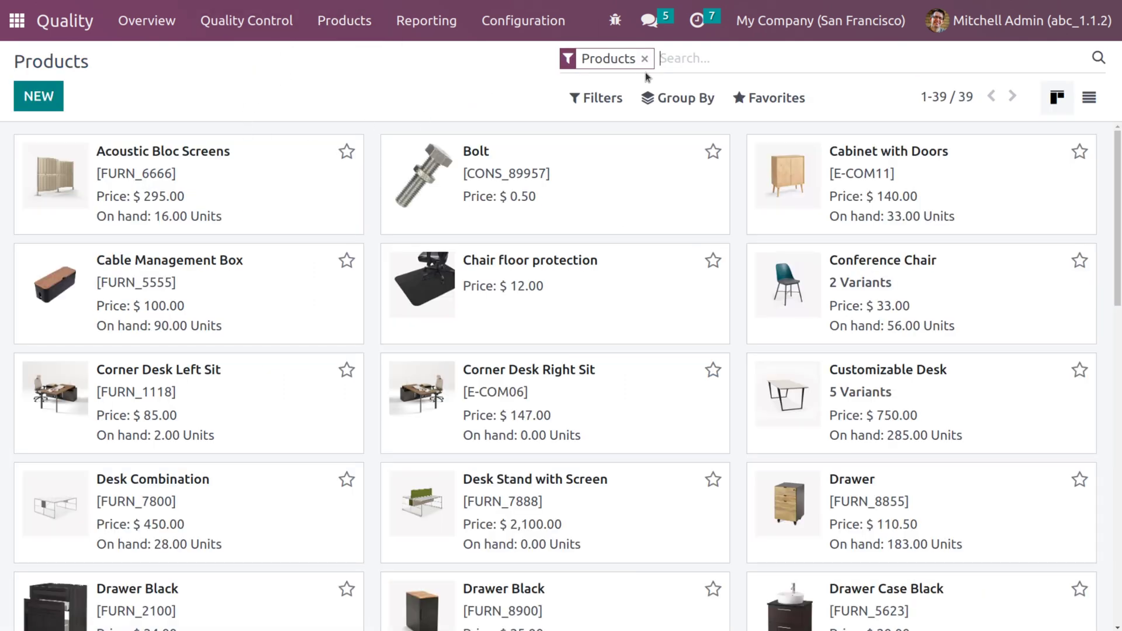
left_click(645, 60)
type("sho")
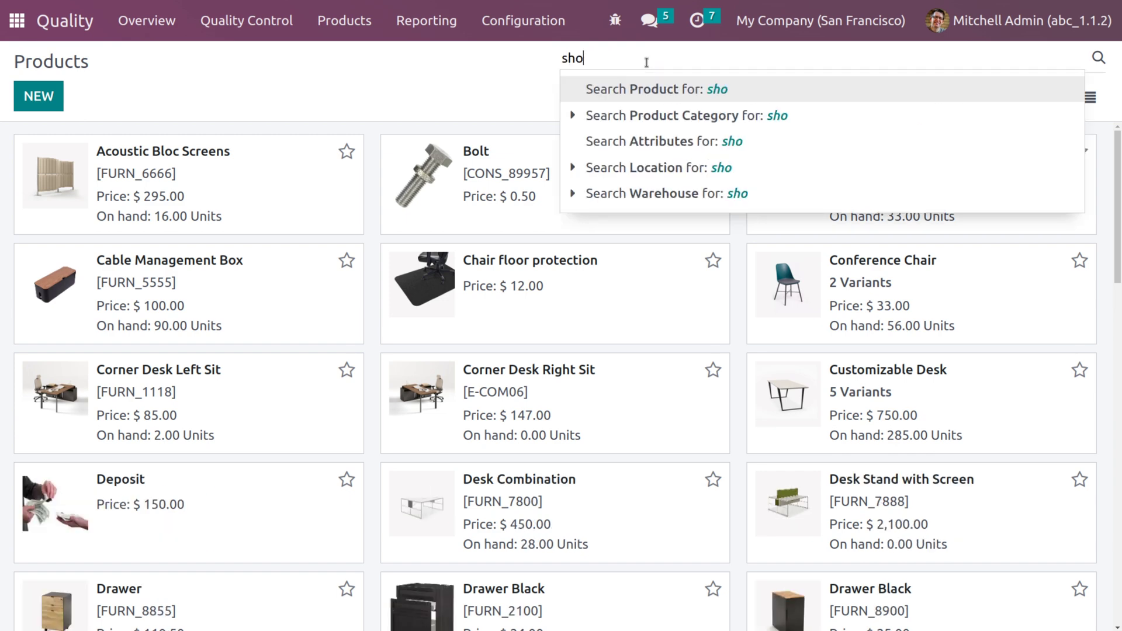
type("es")
key("Return")
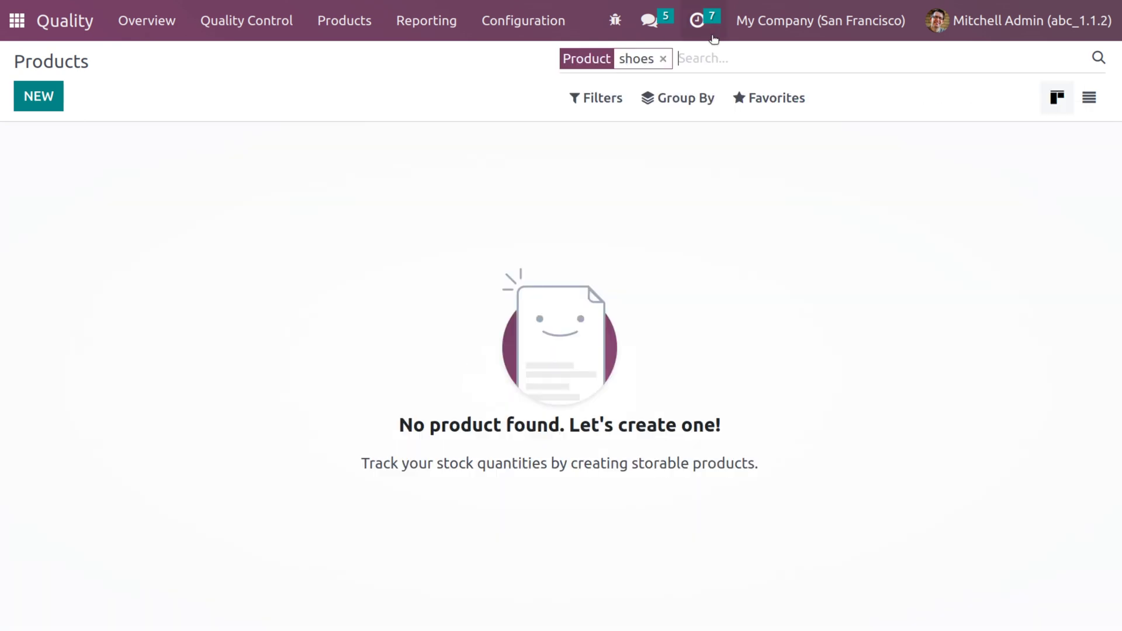
left_click(662, 58)
type("shoe")
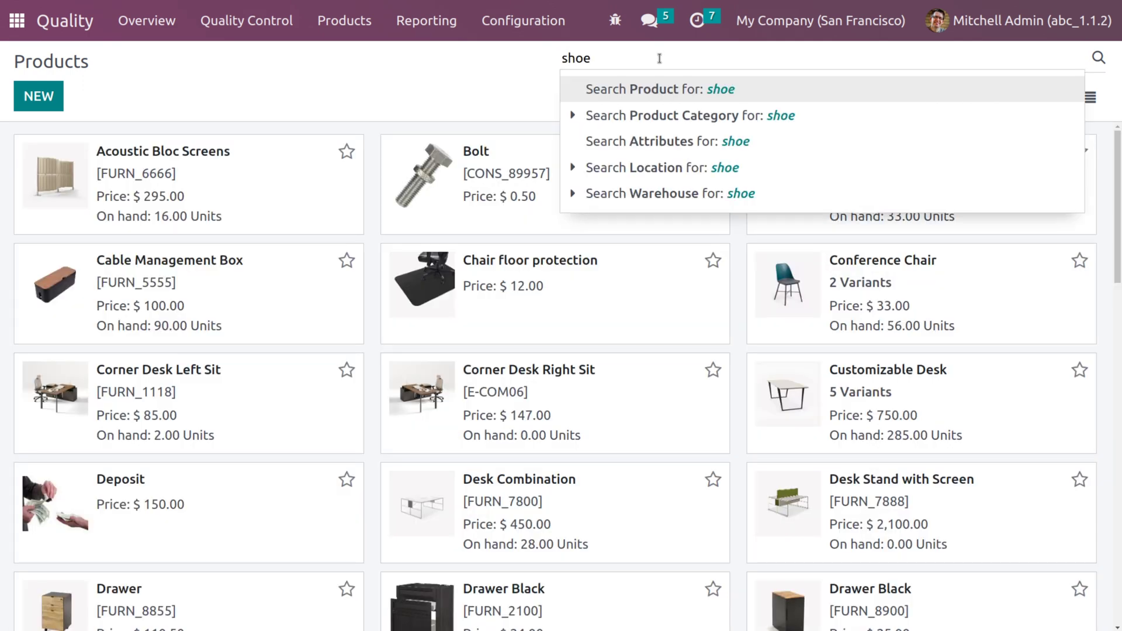
key("Return")
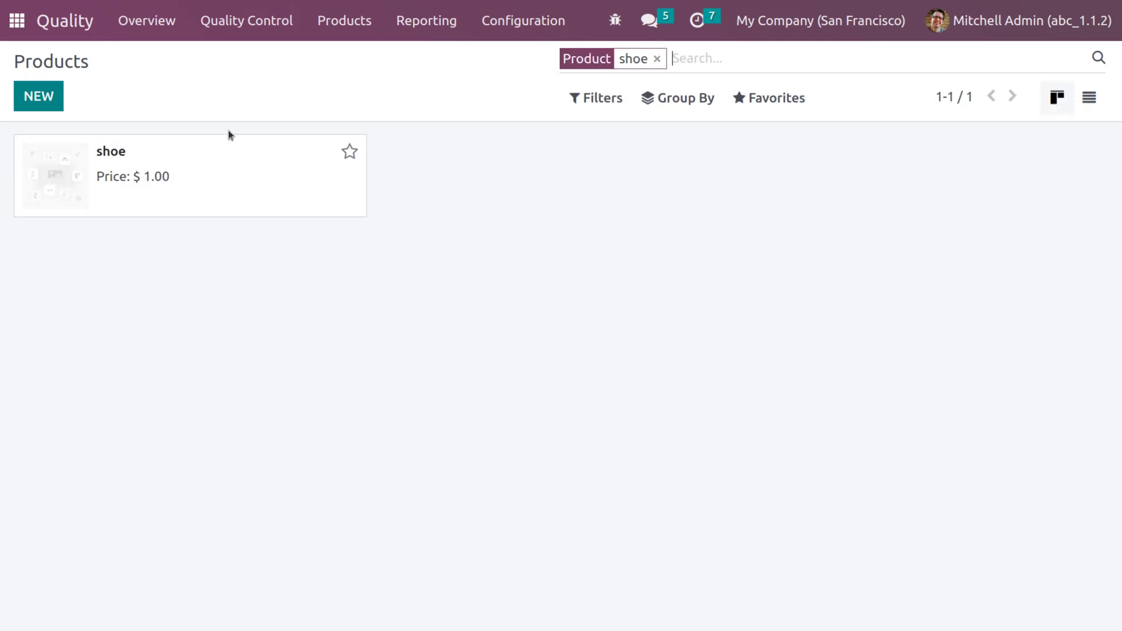
left_click(350, 153)
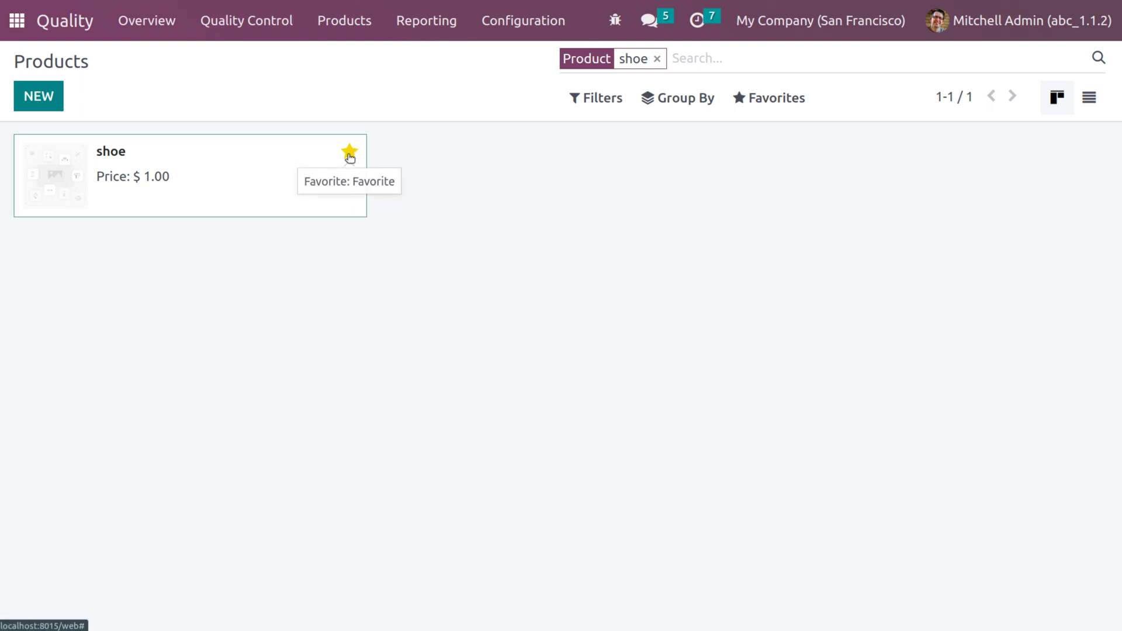
Open the shoe product, change its product type to Storable Product and save it
left_click(246, 168)
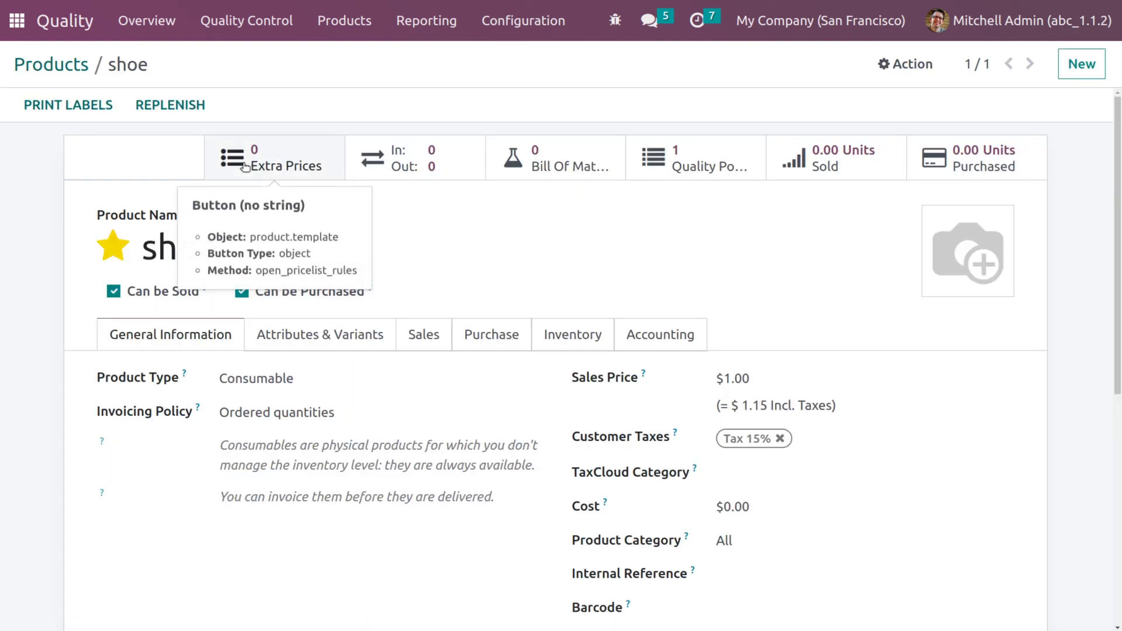
left_click(301, 381)
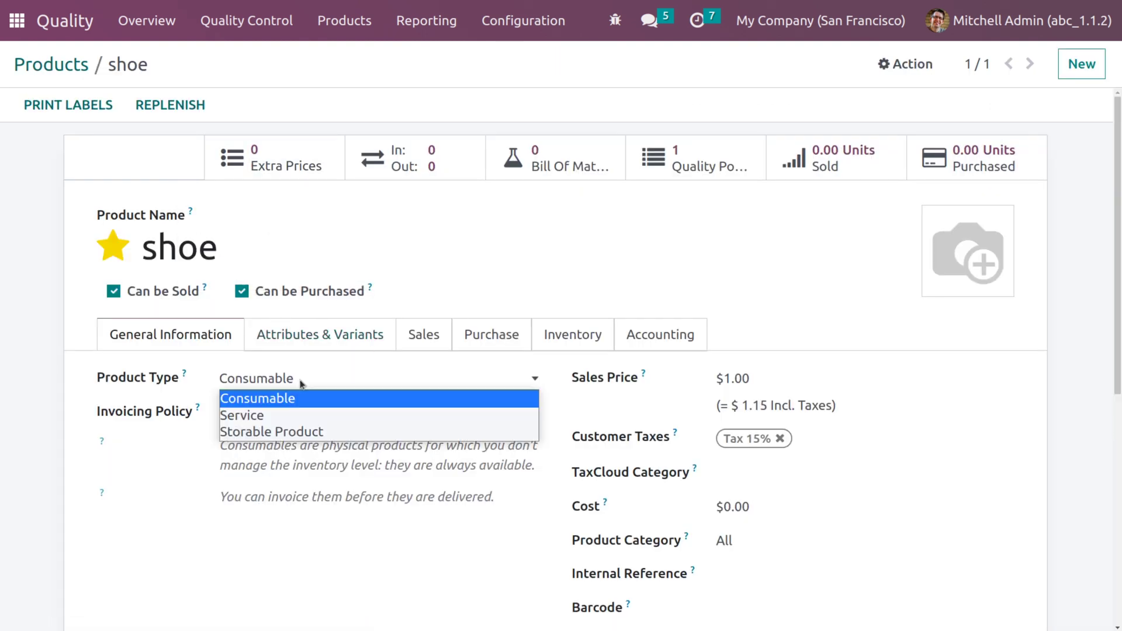
left_click(269, 435)
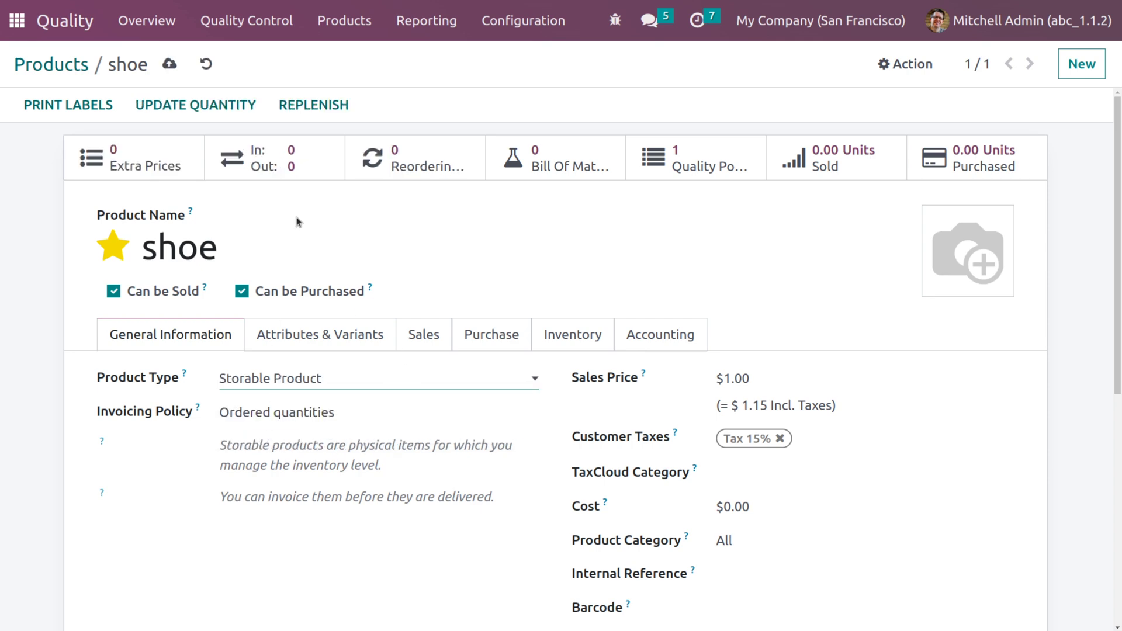
left_click(169, 65)
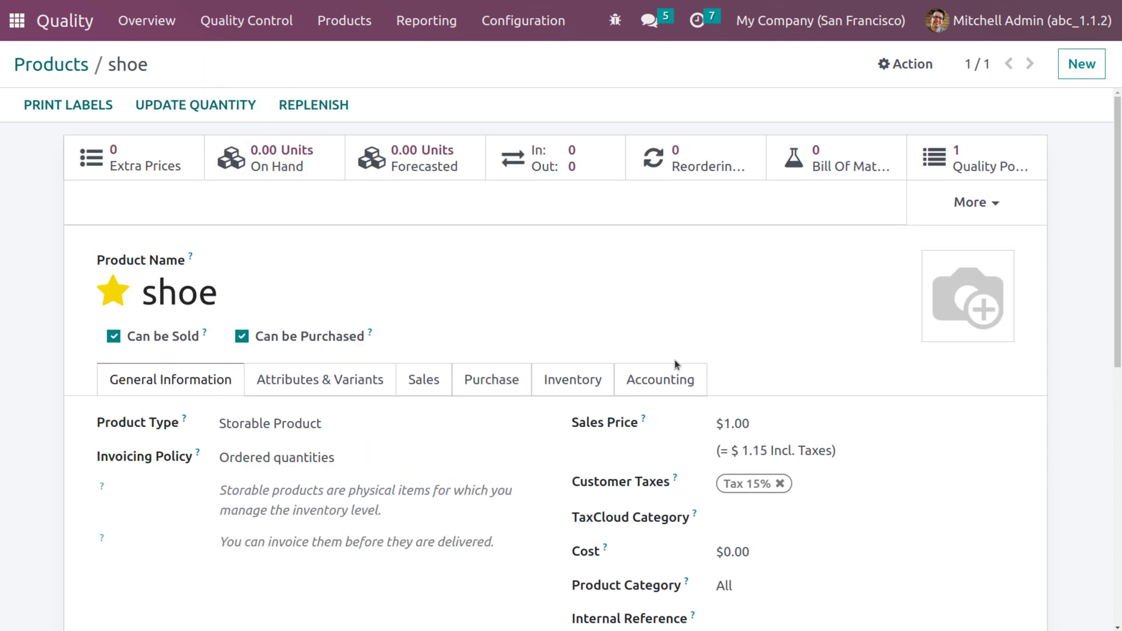
Set the shoe product's sales price to $100
scroll(741, 486, "down", 1)
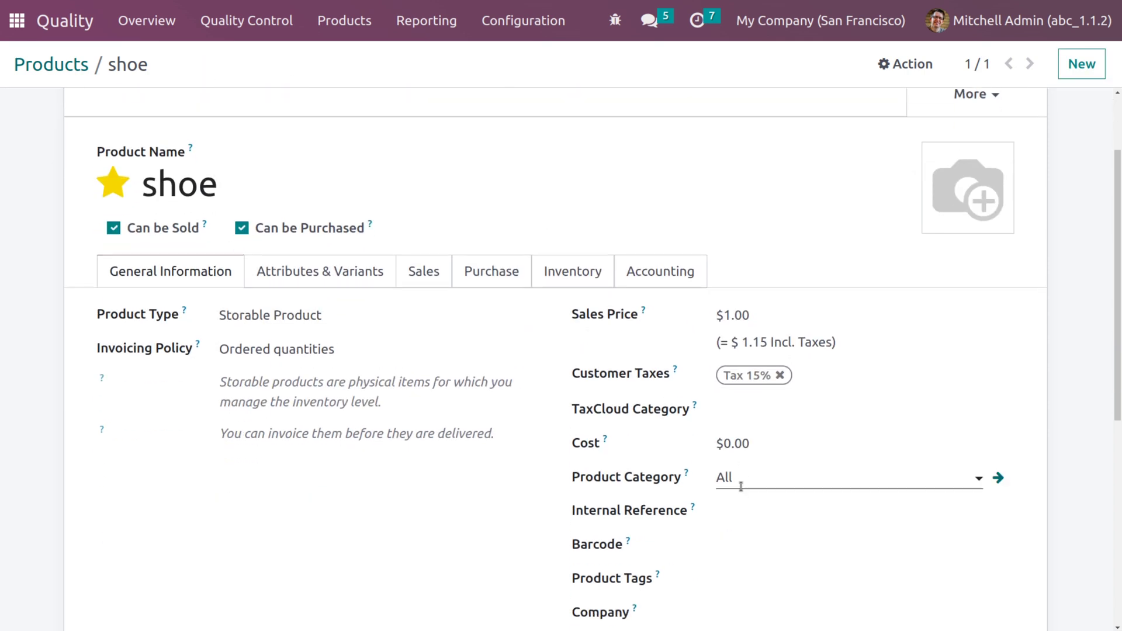
left_click(768, 326)
key("BackSpace")
key("BackSpace")
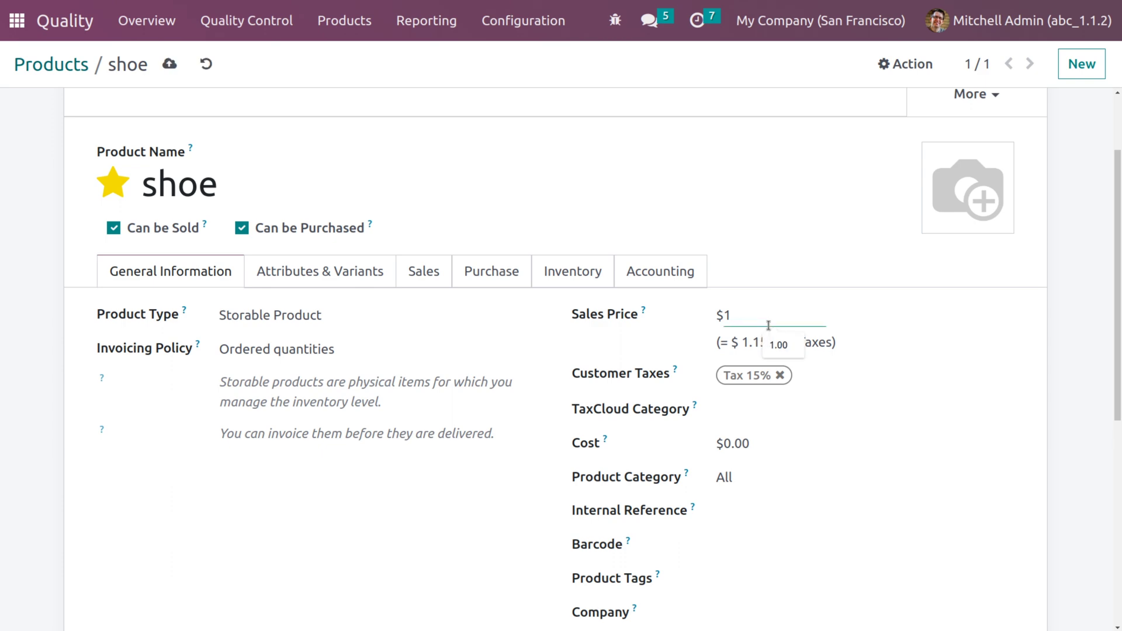
type("00")
scroll(717, 478, "down", 5)
scroll(717, 477, "up", 4)
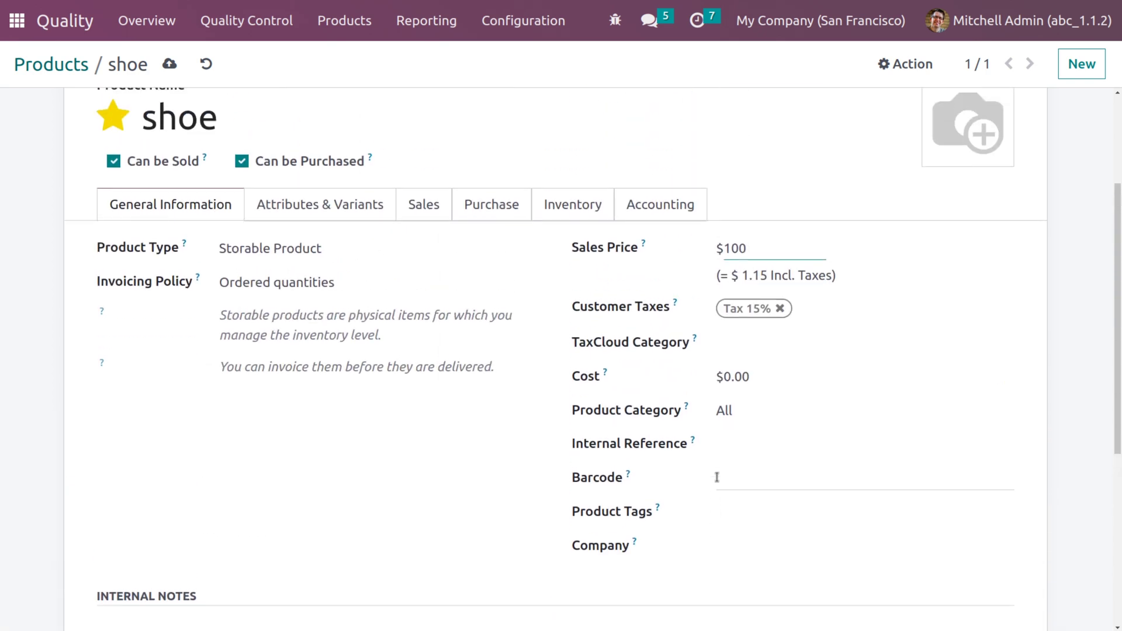
scroll(555, 446, "up", 3)
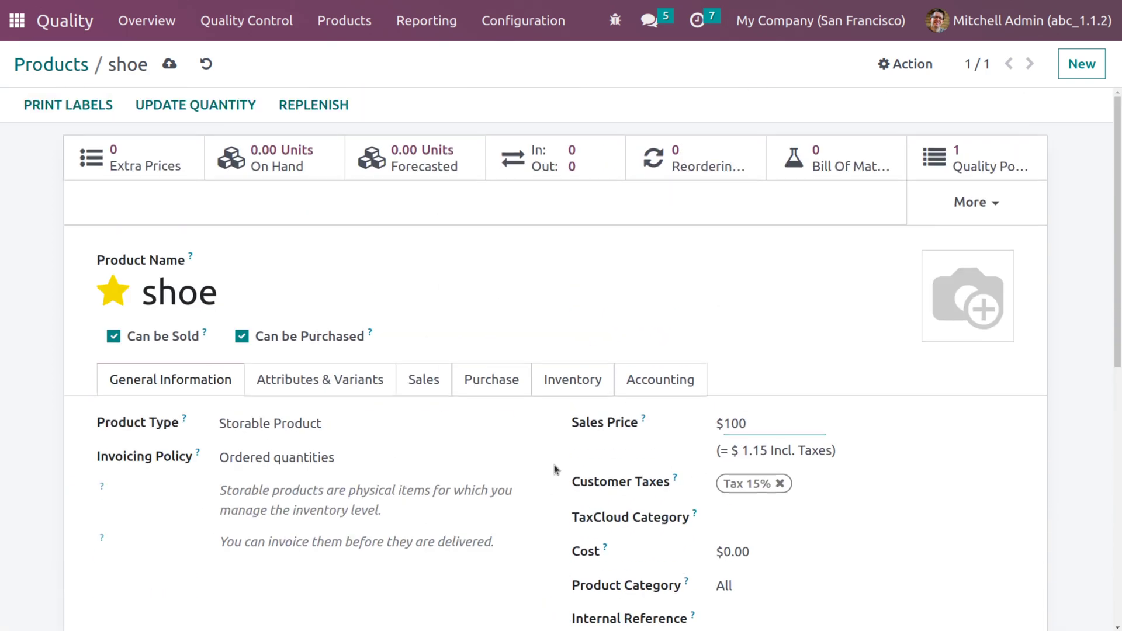
Record and apply a counted stock quantity of 10 for the shoe product, and return to the product form
left_click(271, 165)
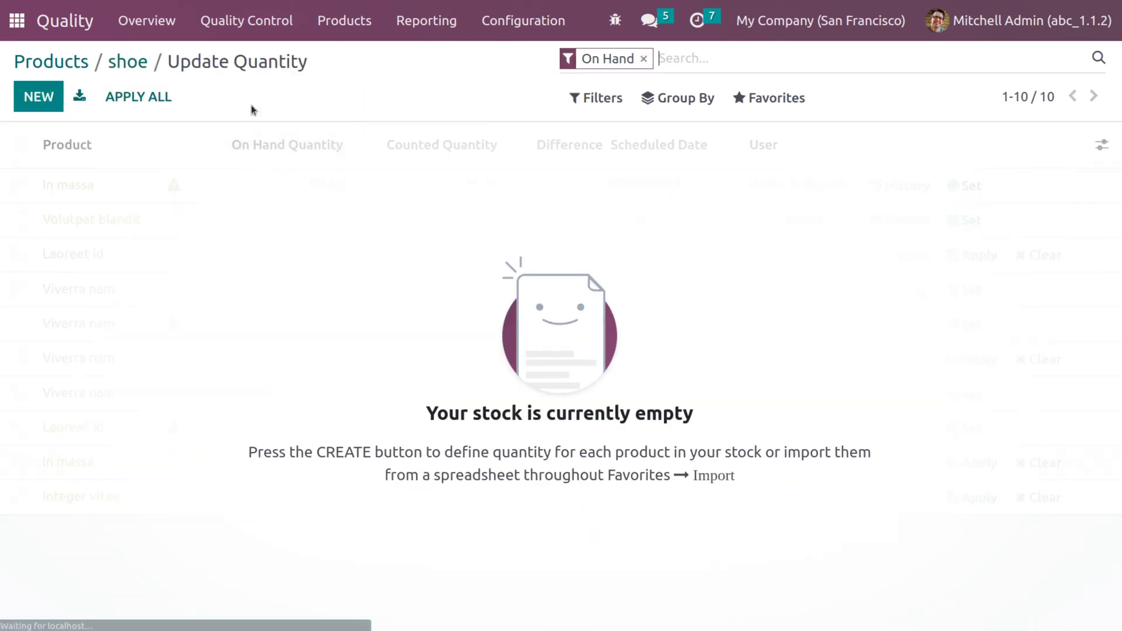
left_click(54, 99)
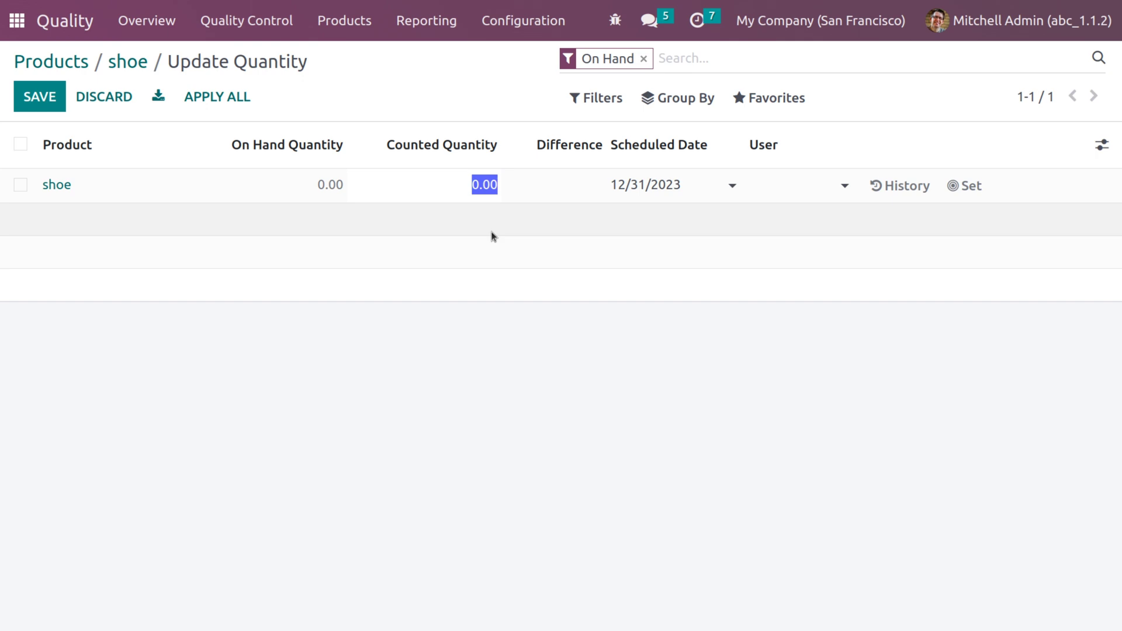
type("10")
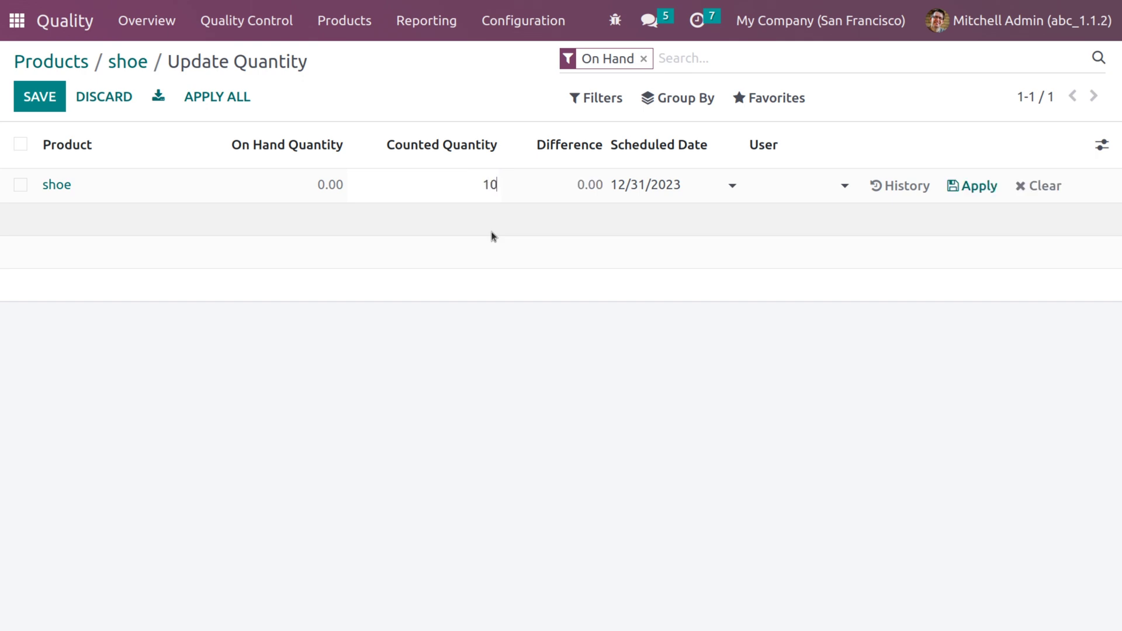
left_click(402, 310)
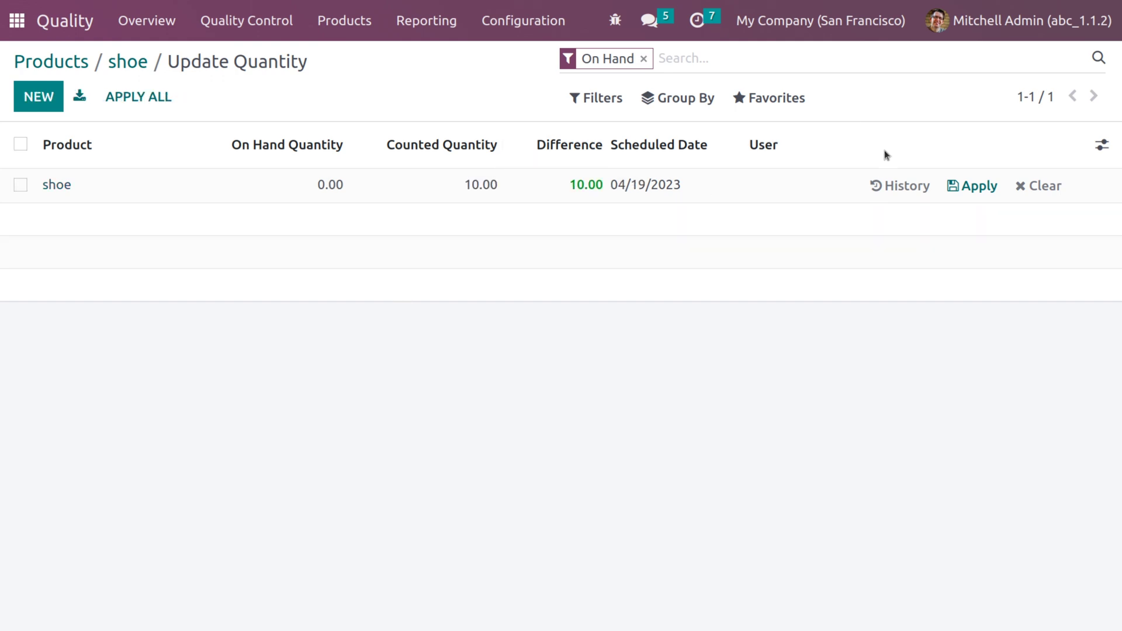
left_click(964, 187)
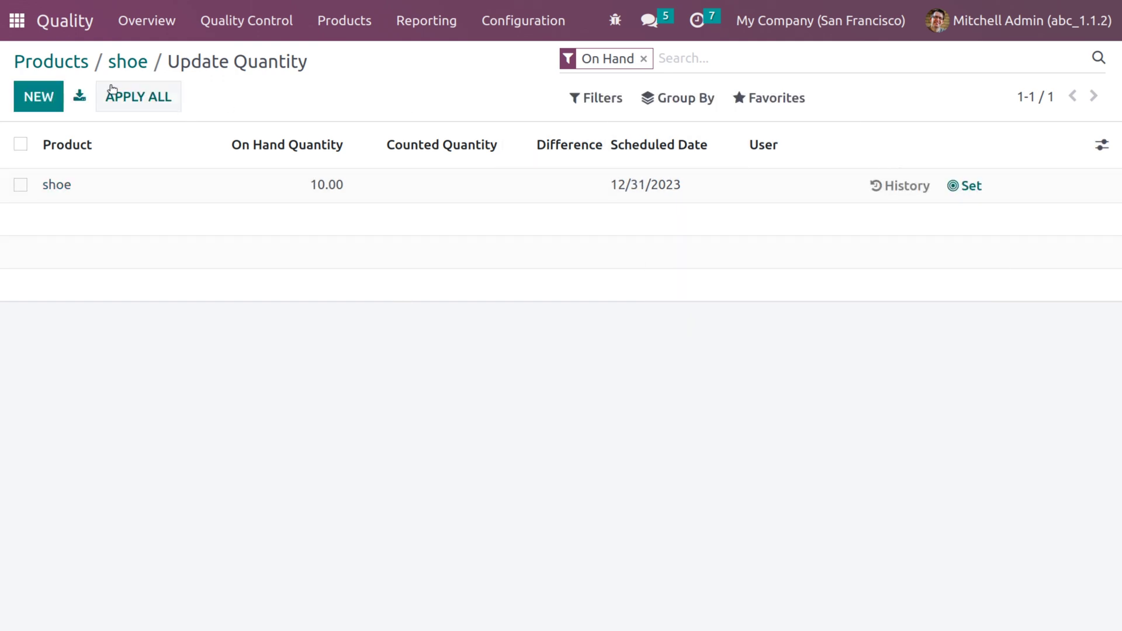
left_click(962, 186)
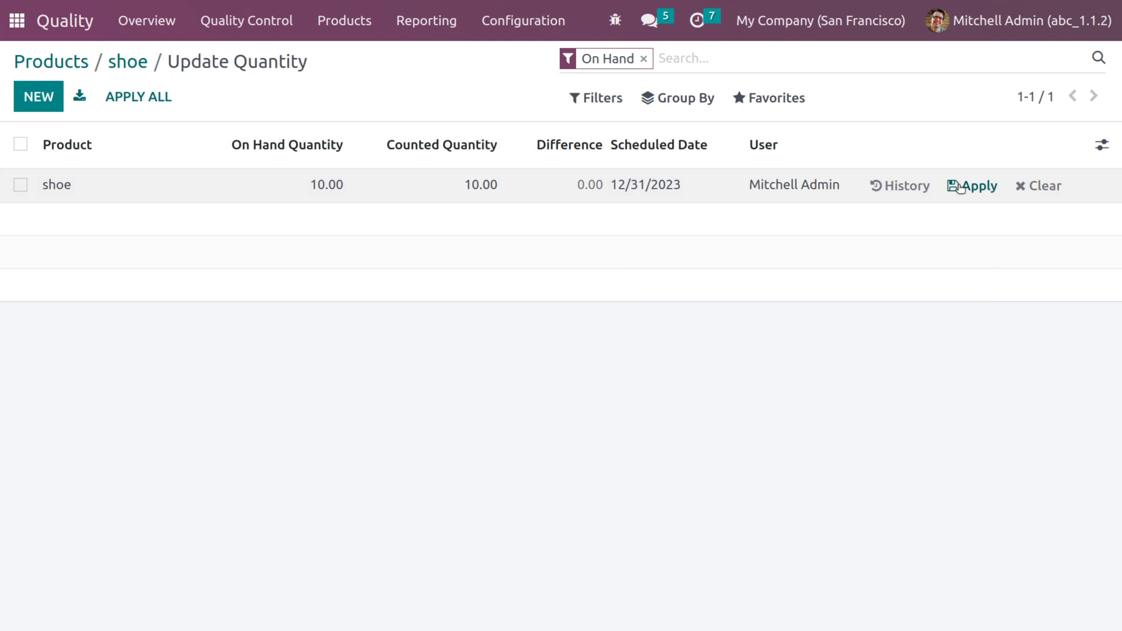
left_click(134, 64)
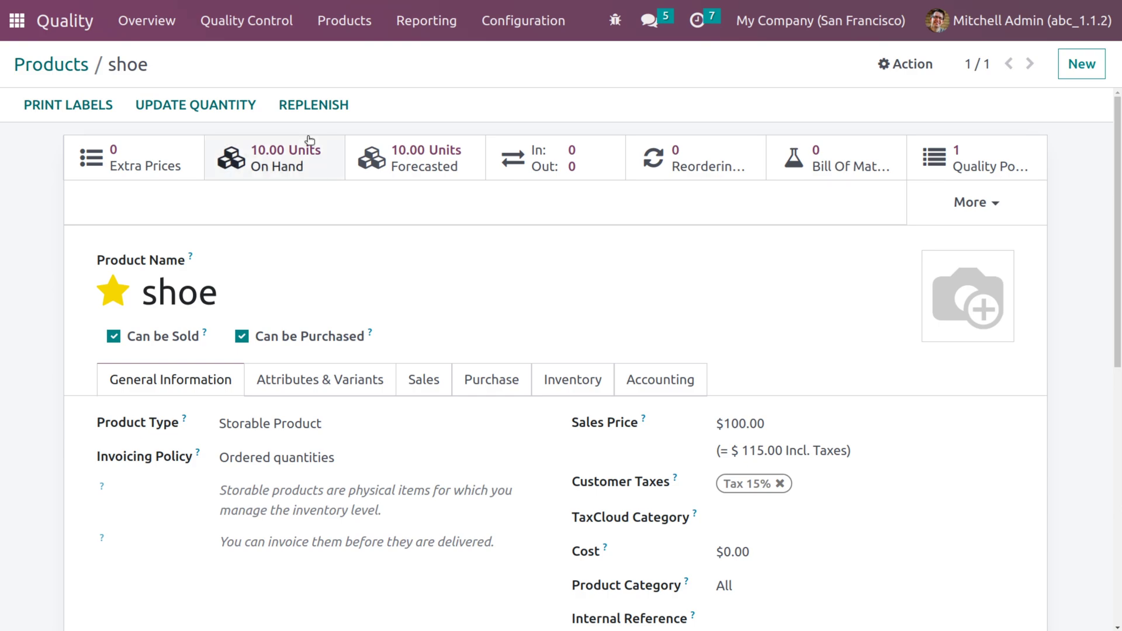
Switch to the Sales app and start a new quotation for the customer Deco Addict
left_click(13, 19)
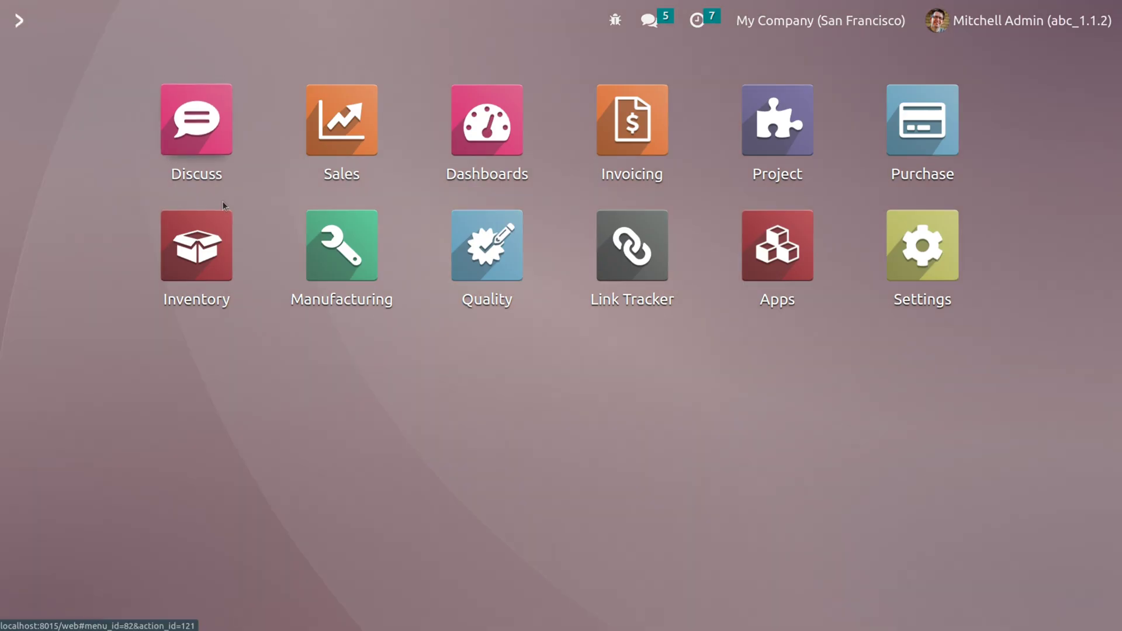
left_click(367, 138)
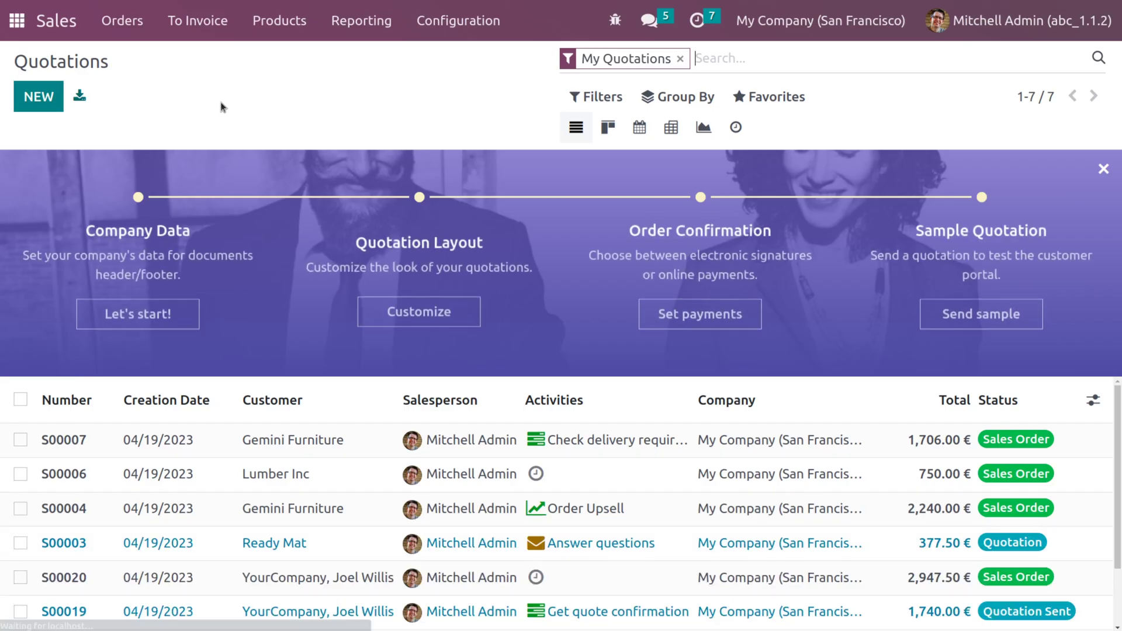
left_click(46, 96)
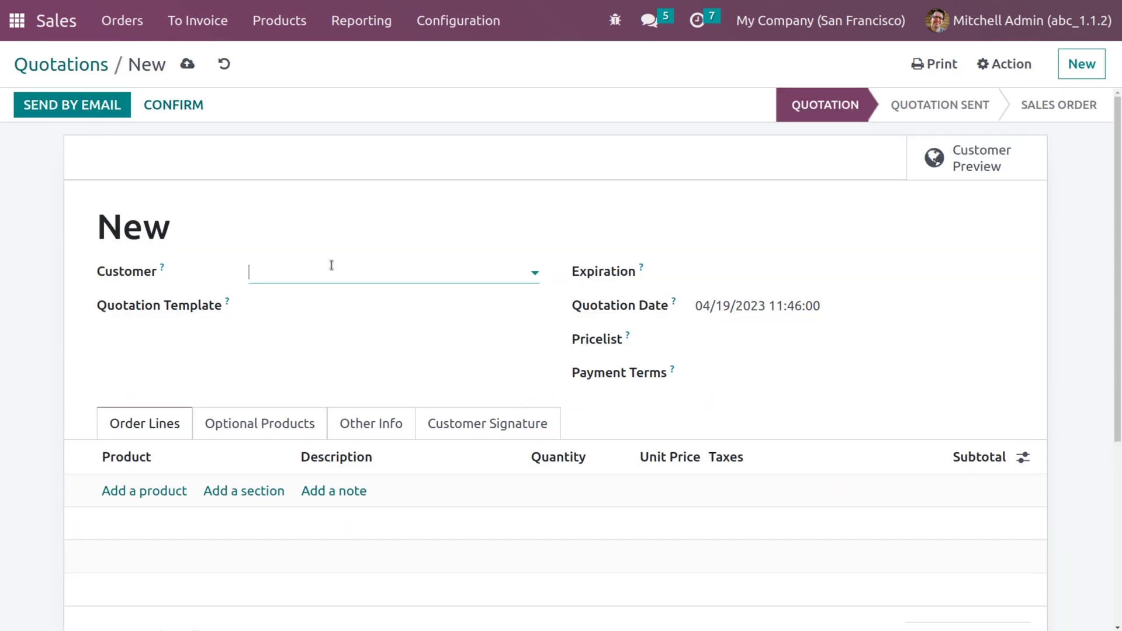
left_click(314, 276)
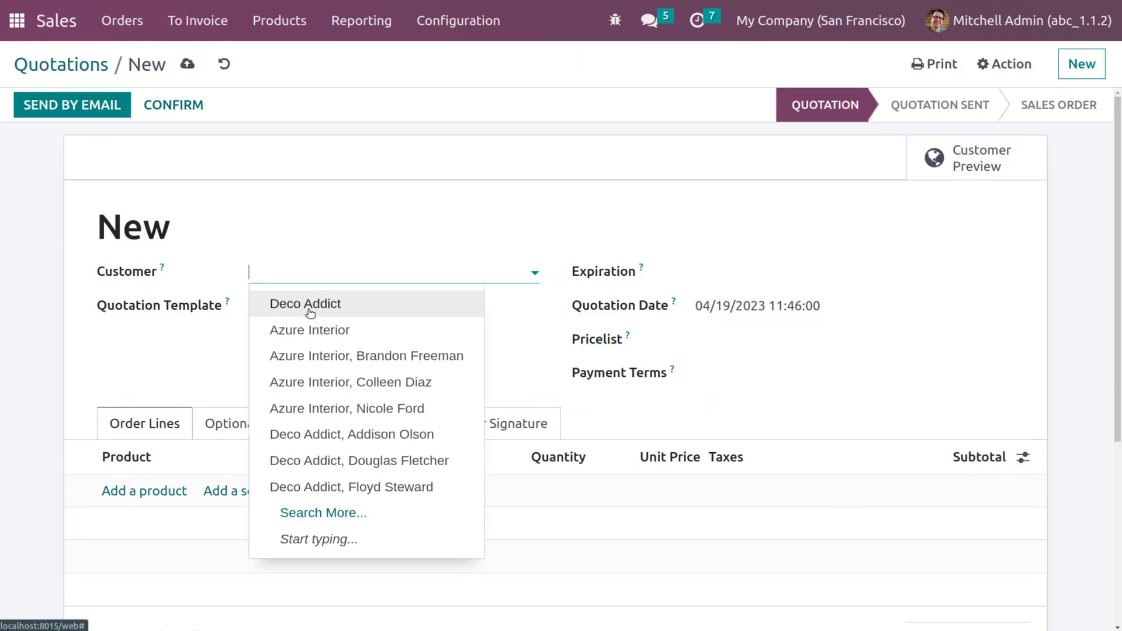
left_click(307, 305)
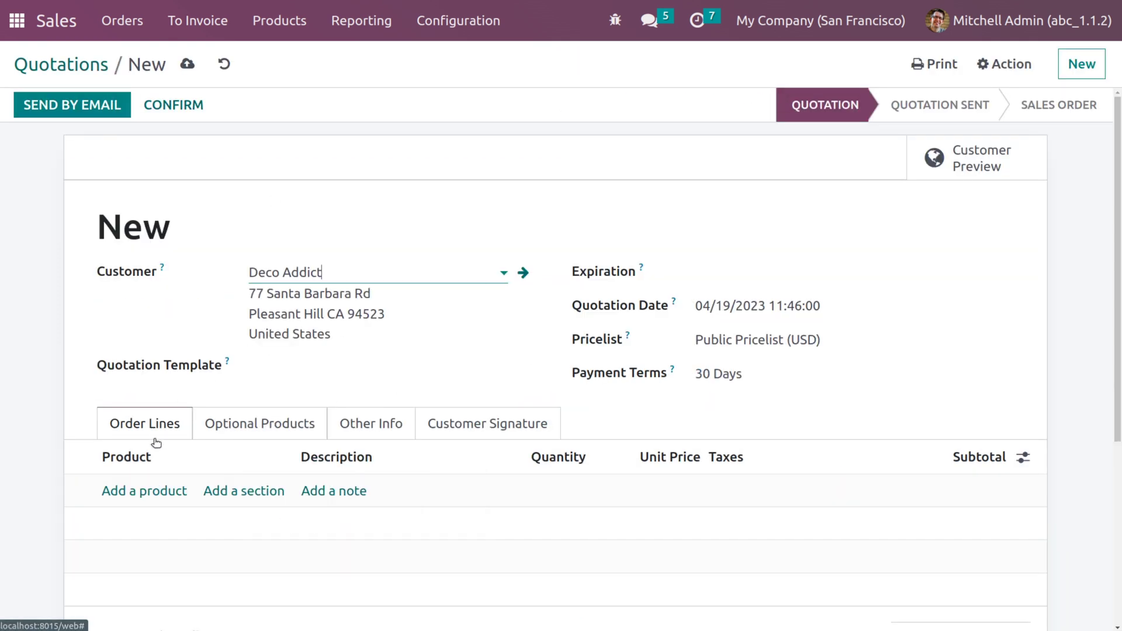
Add the shoe product to the quotation's order lines, keeping the quantity at 1
left_click(143, 490)
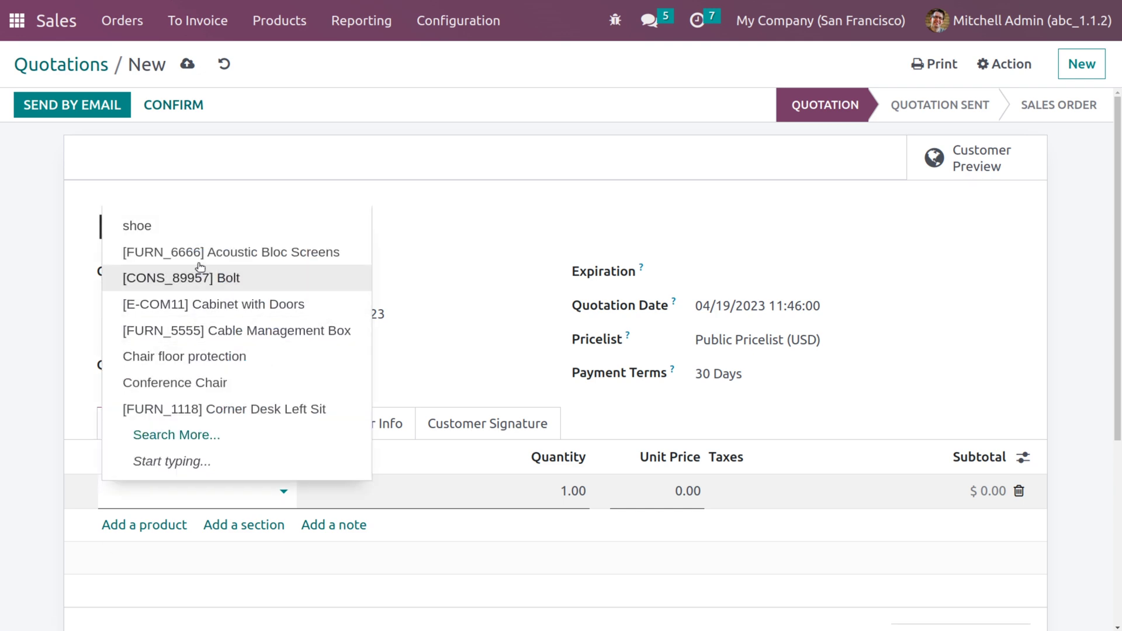
left_click(208, 228)
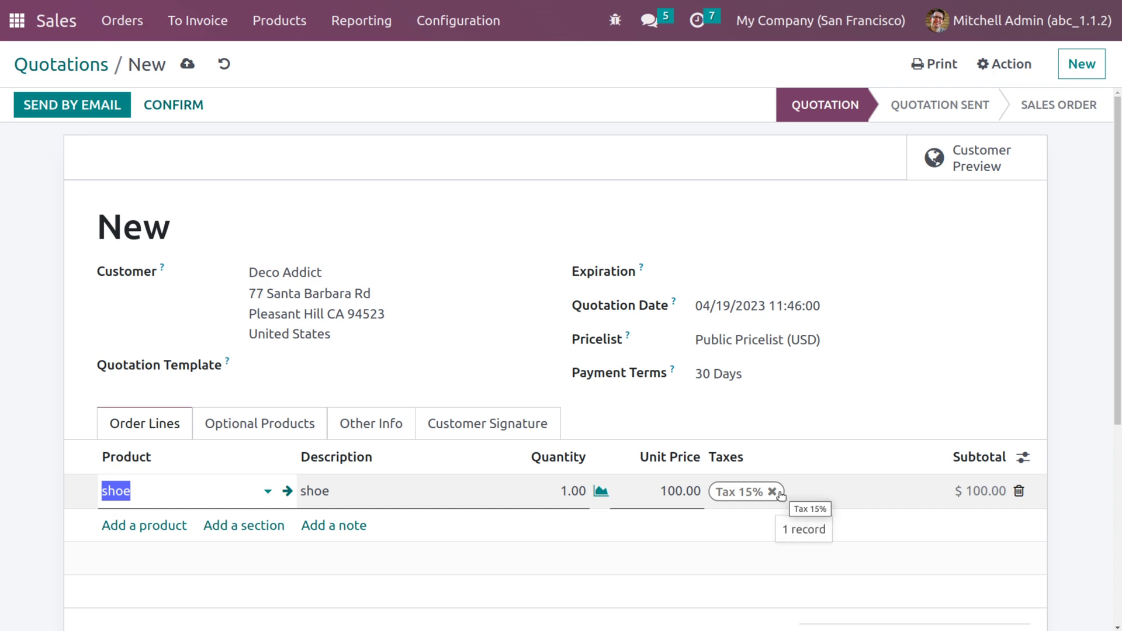
left_click(447, 228)
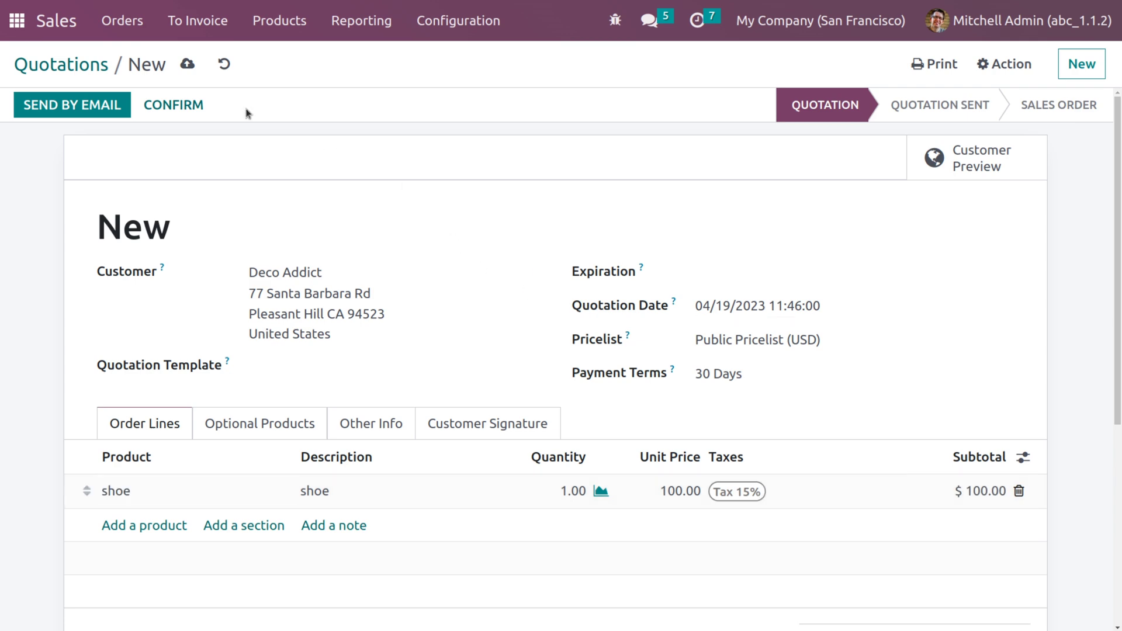
Confirm the quotation as a sales order and open its delivery order
left_click(173, 105)
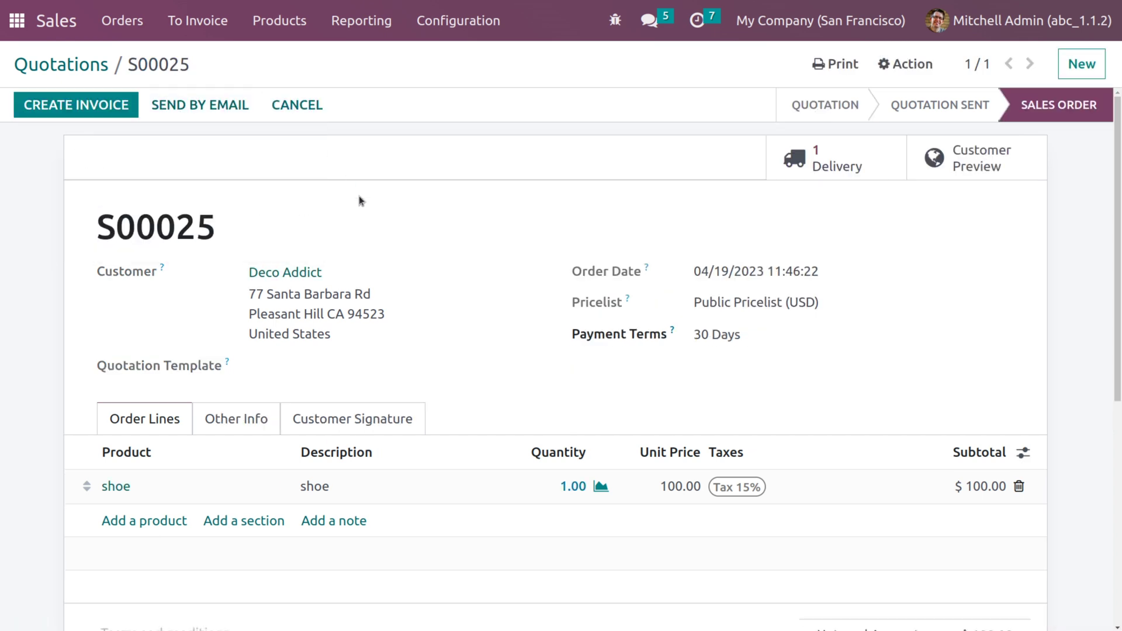
left_click(850, 166)
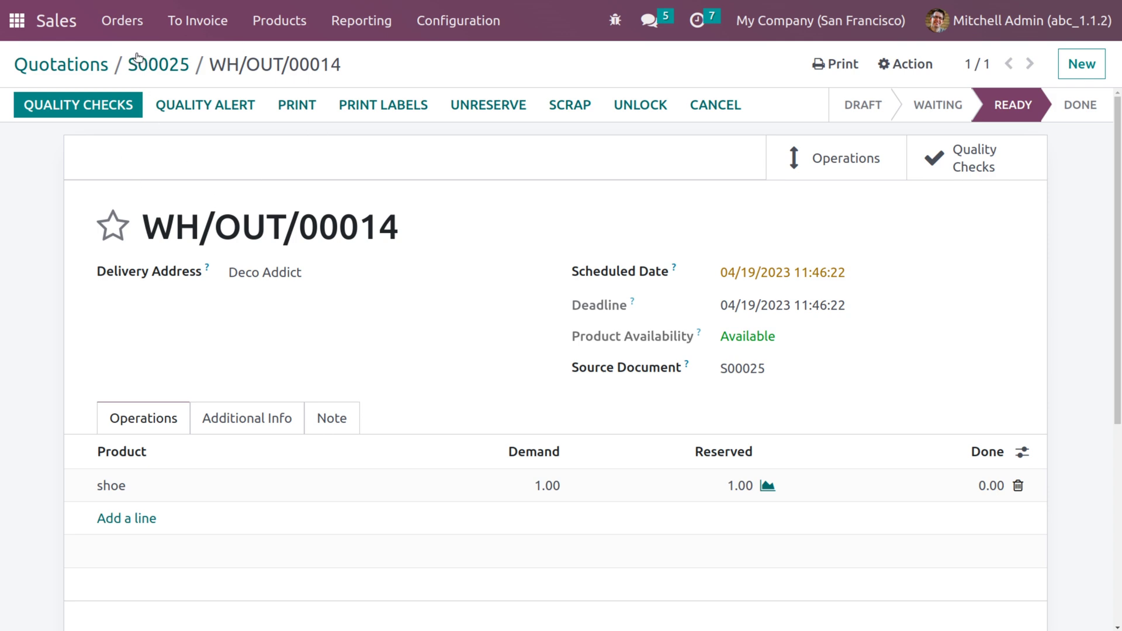
Complete the delivery's quality check for the shoe with the additional note "quality checked" and validate it
left_click(84, 109)
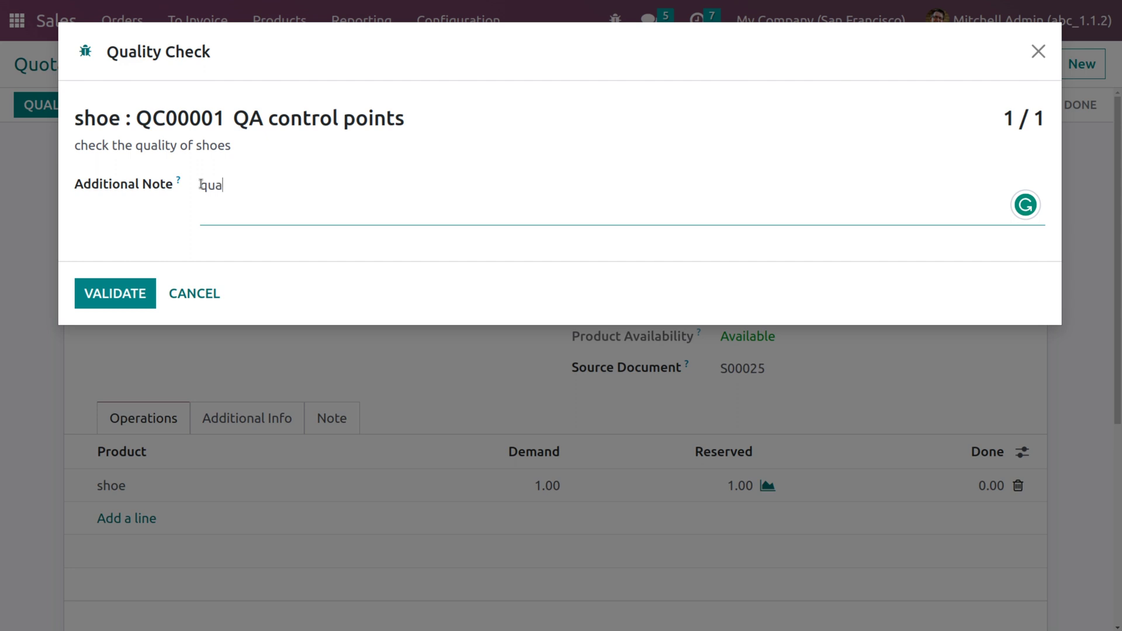
type("checked")
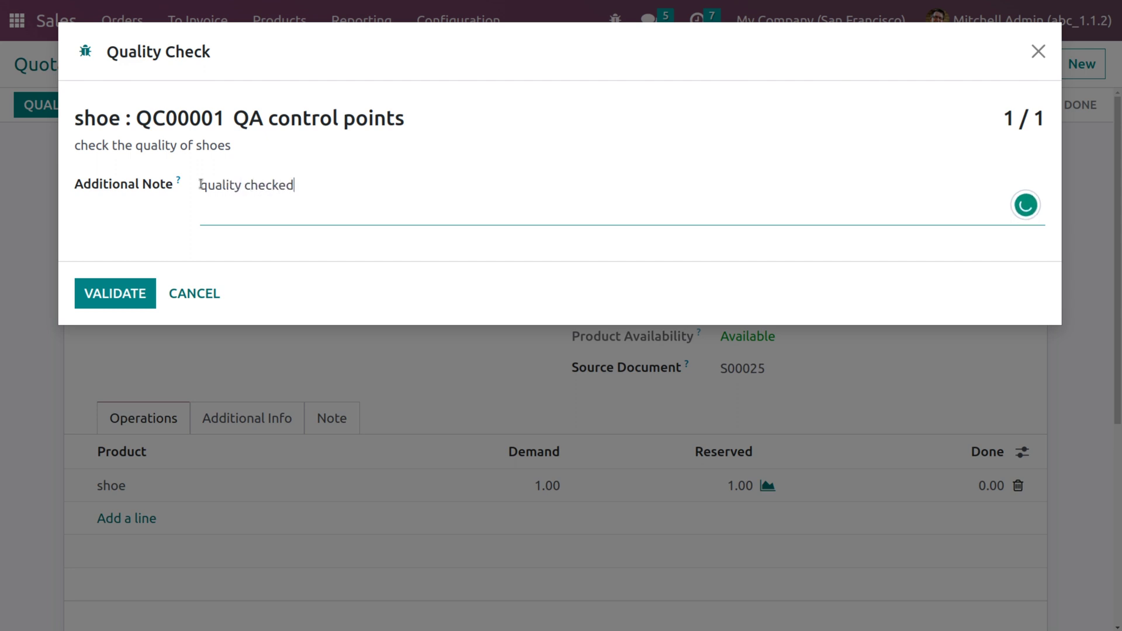
left_click(125, 292)
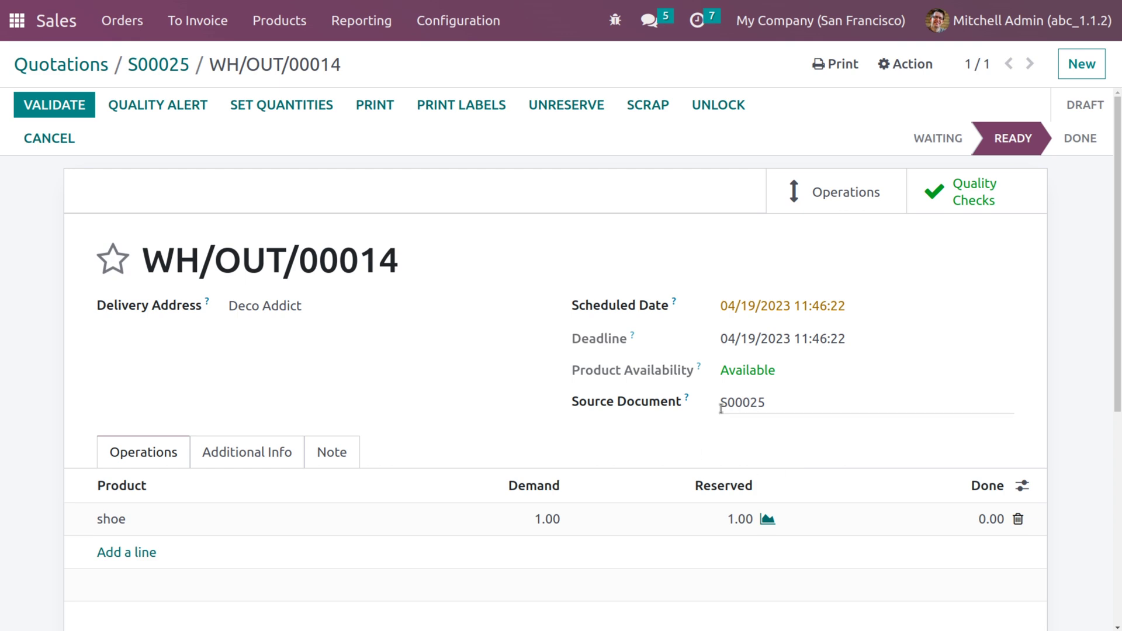
Validate the delivery order as an immediate transfer with SMS confirmation, and view its stock valuation
left_click(55, 106)
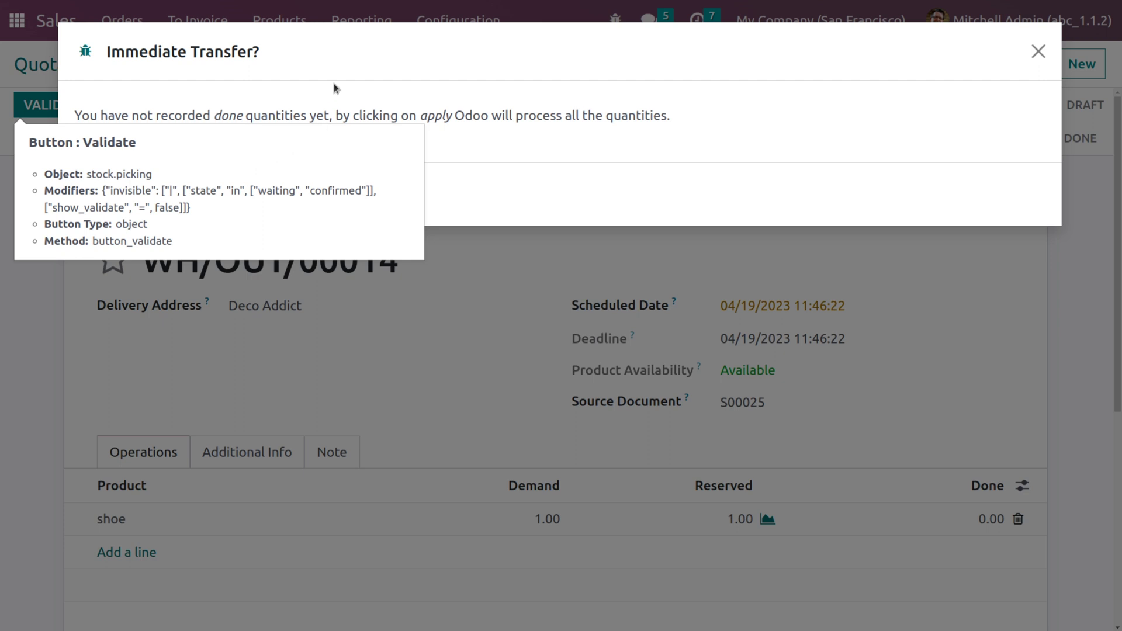
left_click(105, 193)
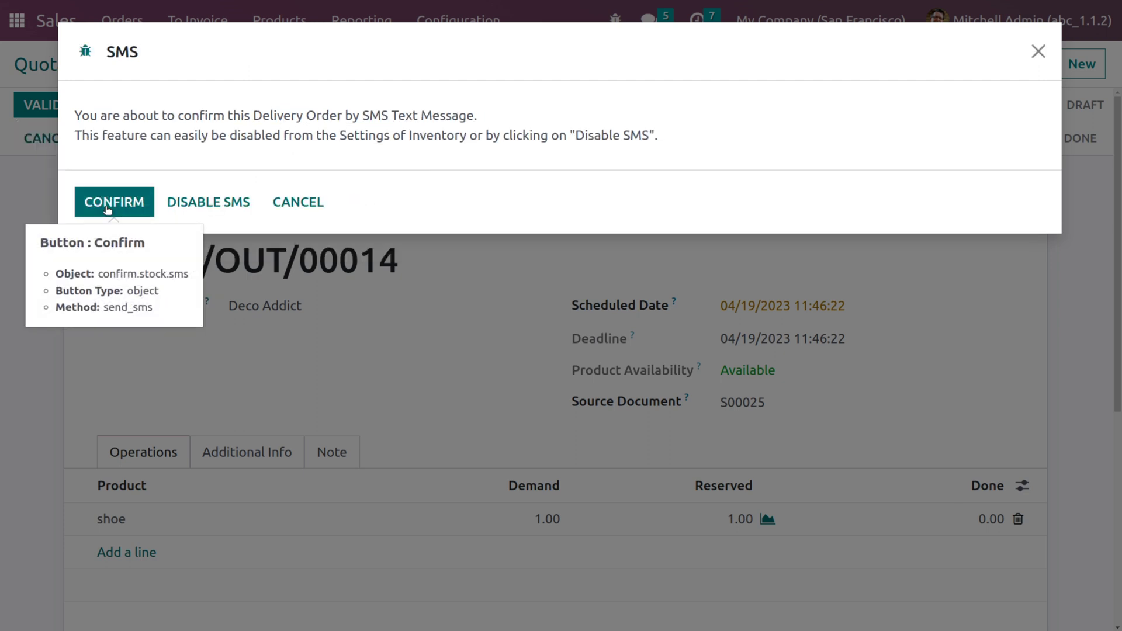
left_click(107, 206)
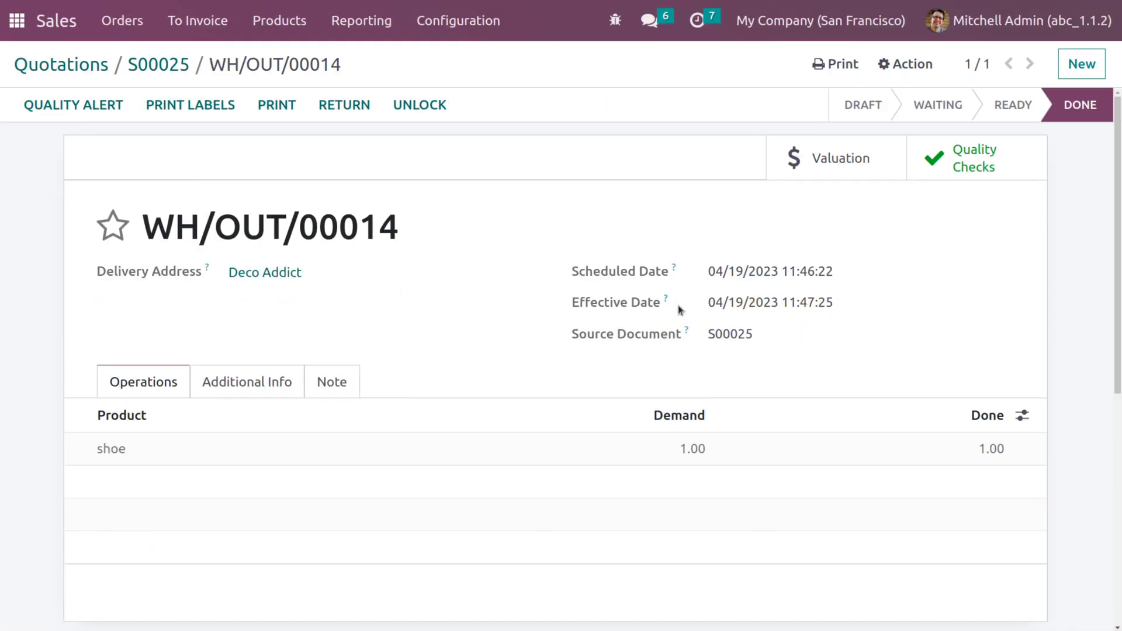
left_click(837, 177)
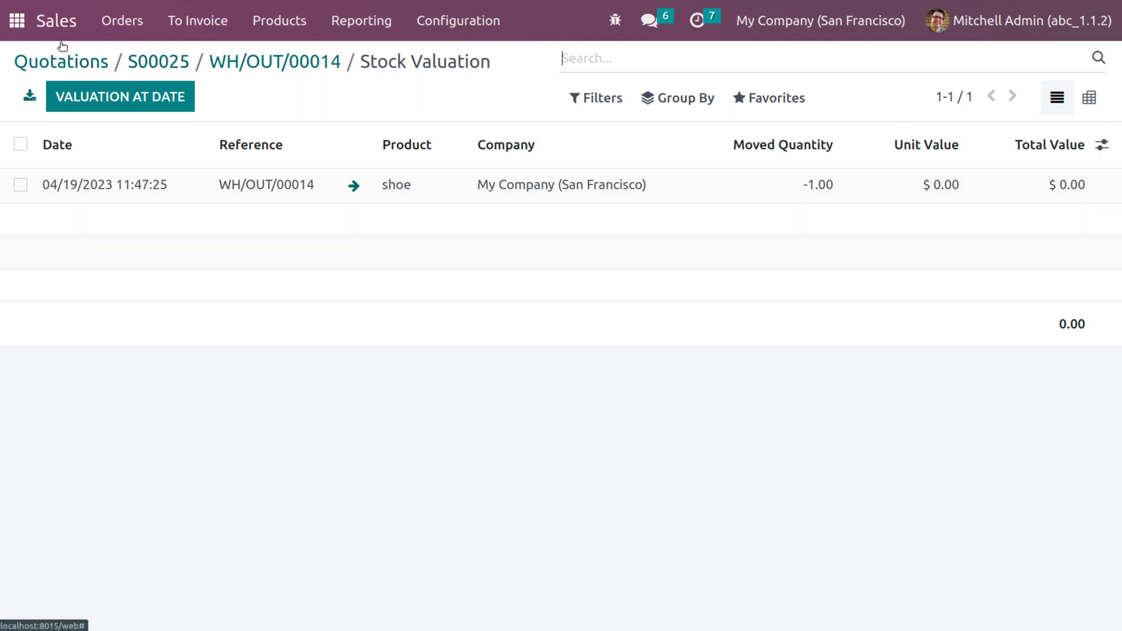
Switch to the Quality app and open the shoe's quality check record
left_click(18, 21)
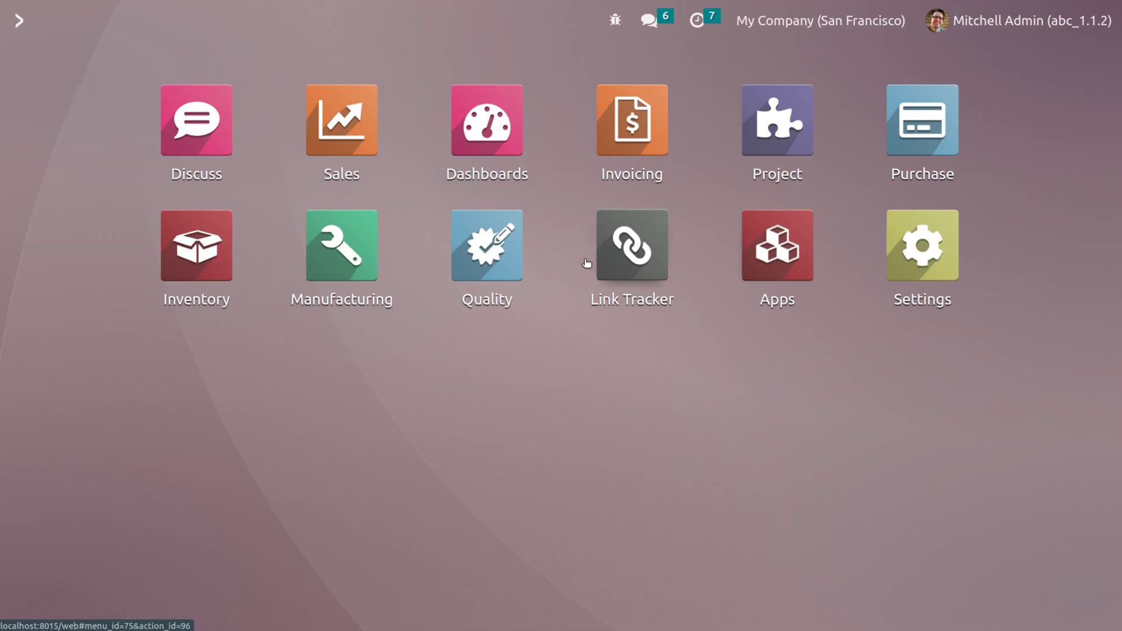
left_click(492, 269)
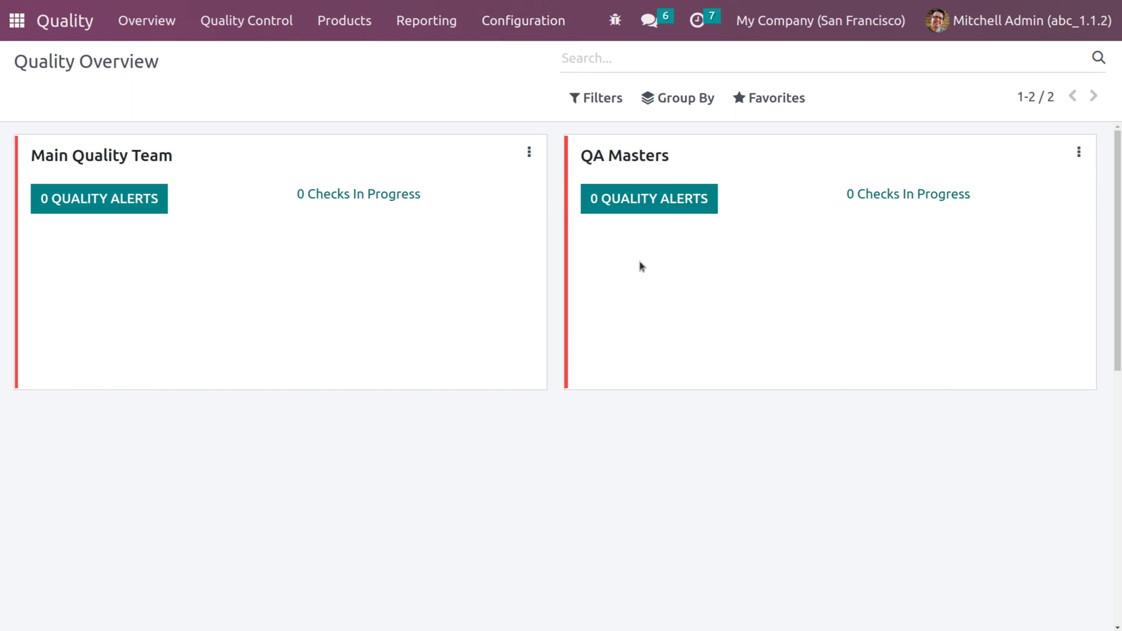
left_click(242, 29)
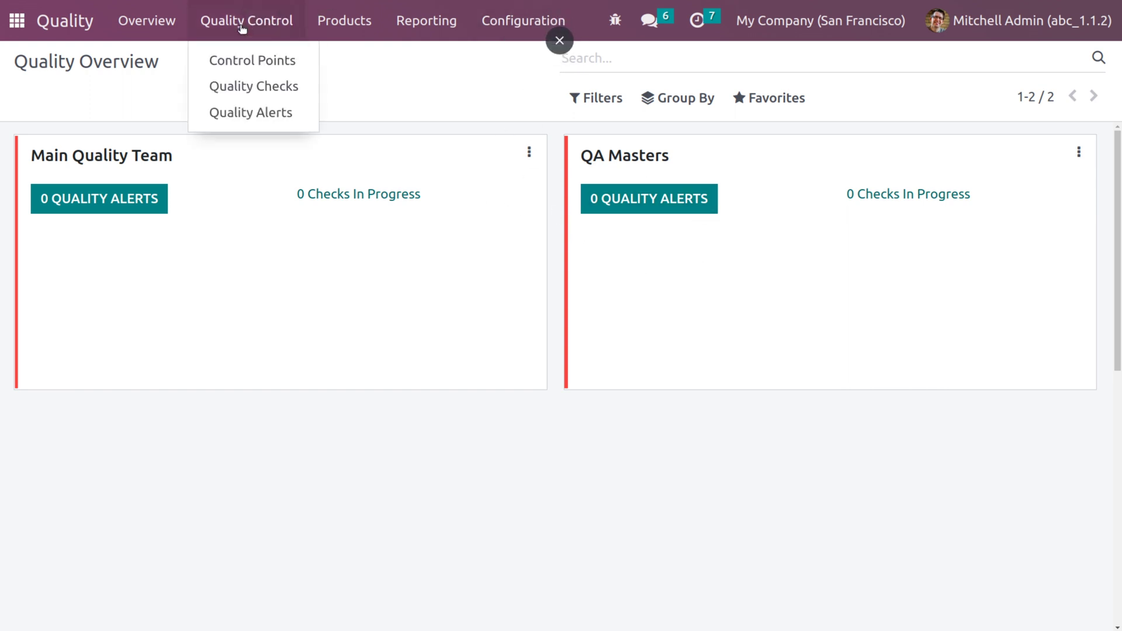
left_click(260, 83)
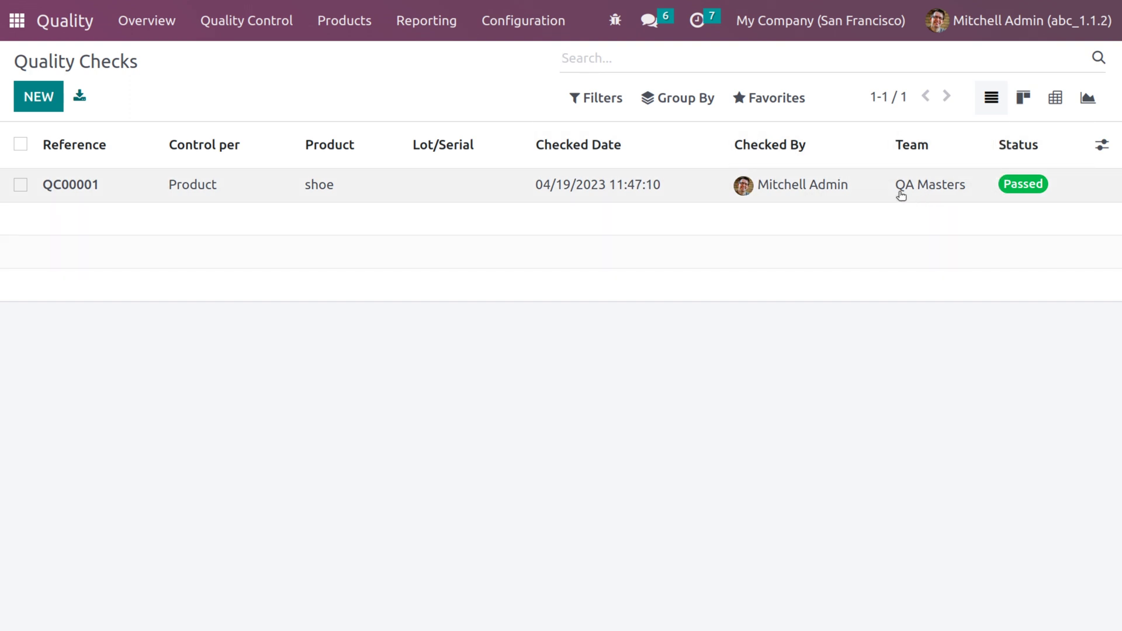
left_click(872, 185)
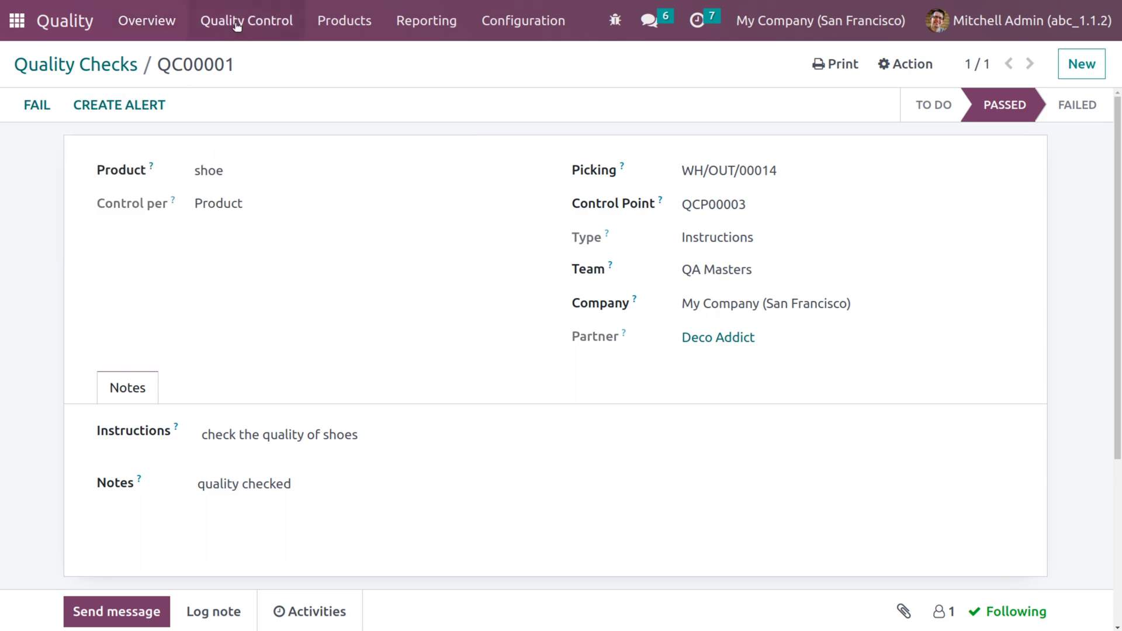
Create a quality alert from the shoe's quality check, view its miscellaneous details, and return to the quality checks list
left_click(132, 107)
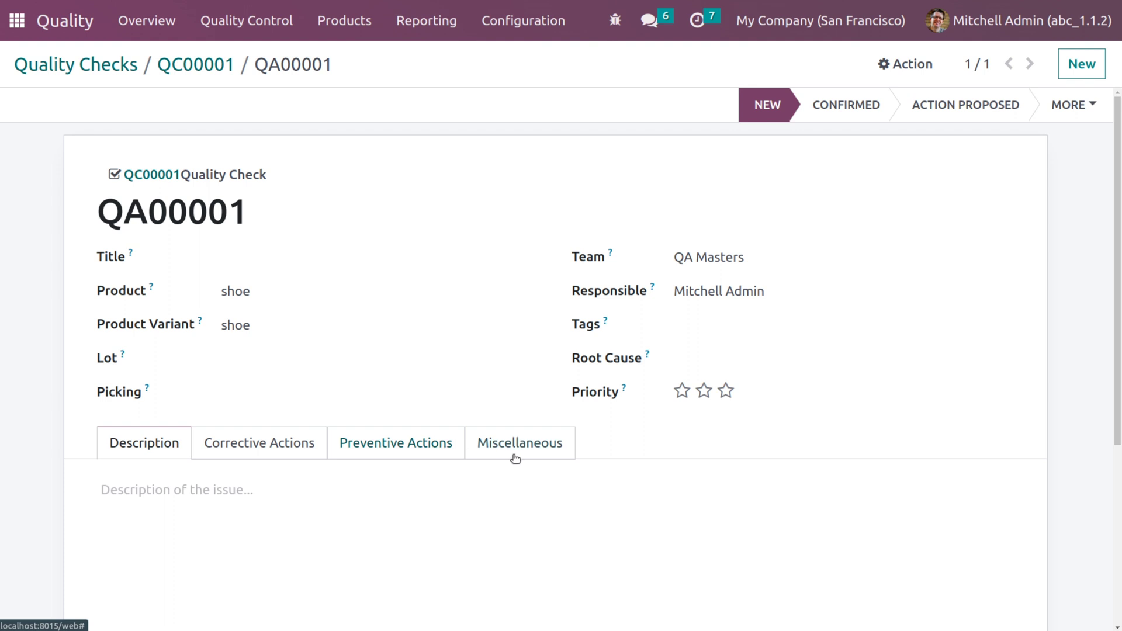
left_click(481, 438)
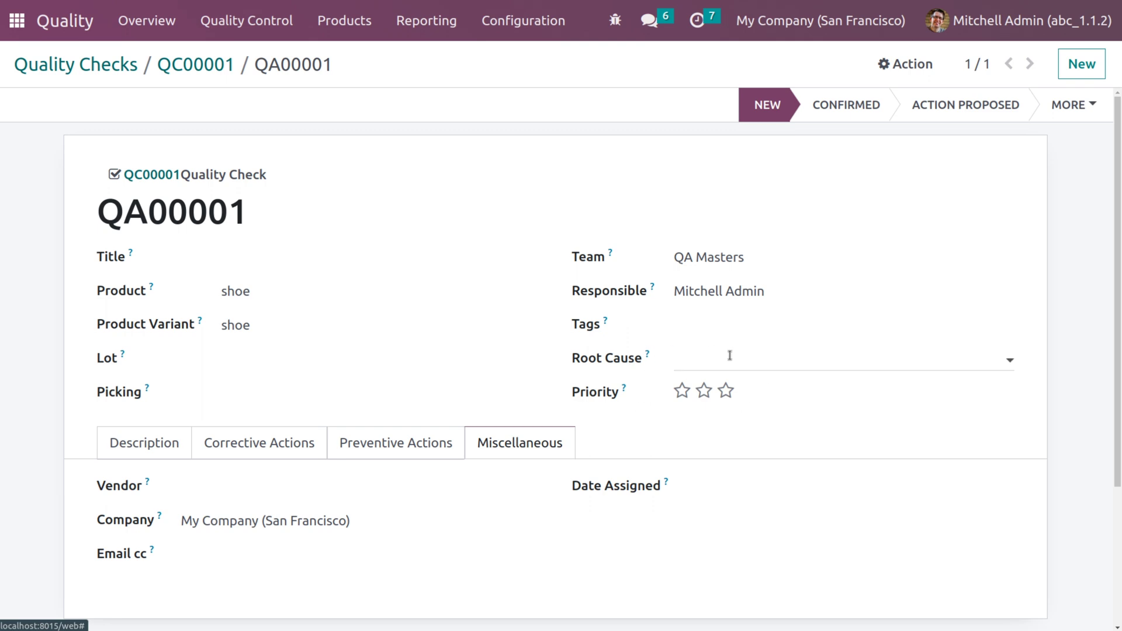
left_click(249, 22)
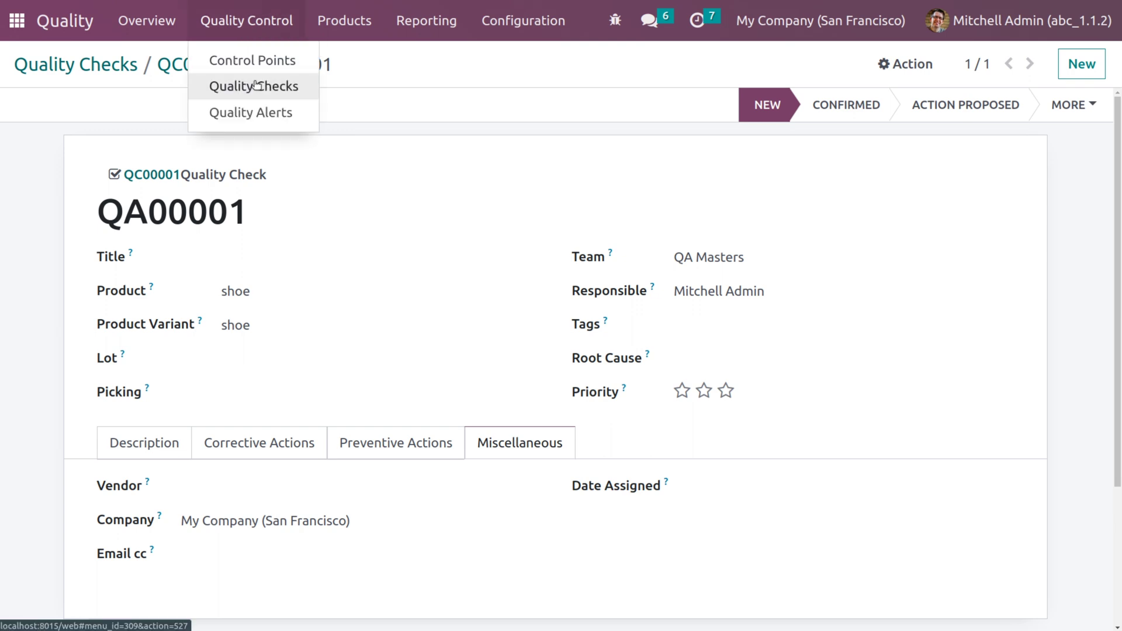
left_click(256, 86)
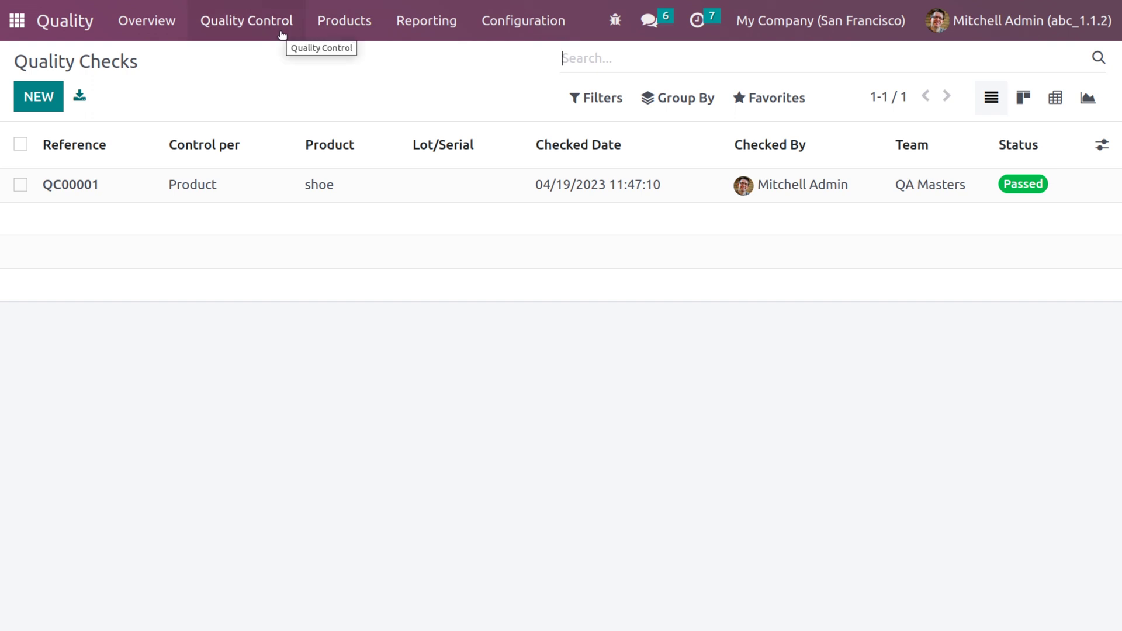
Go to the quality alerts board and add a stage named "next stage"
left_click(282, 30)
left_click(279, 111)
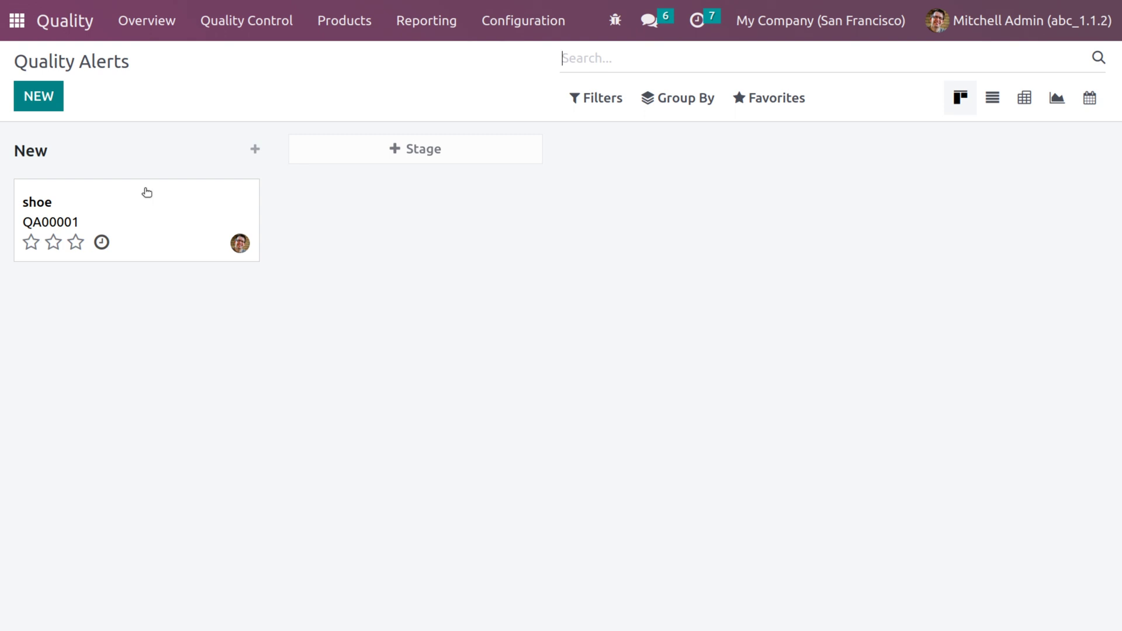
left_click(405, 152)
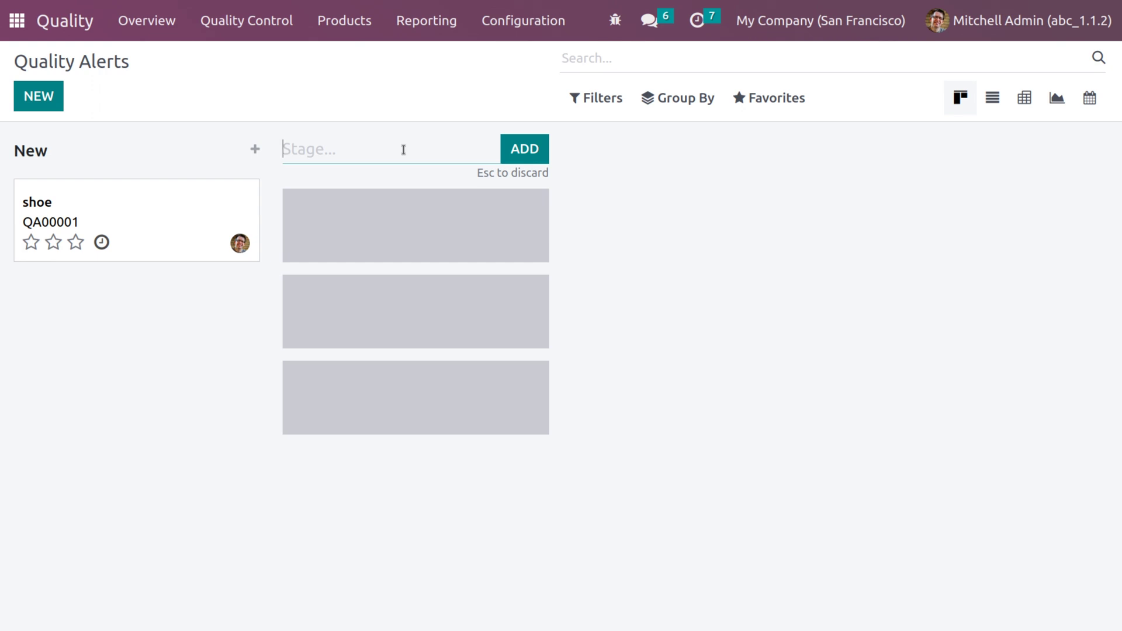
type("nx")
type("xt sta")
type("ge")
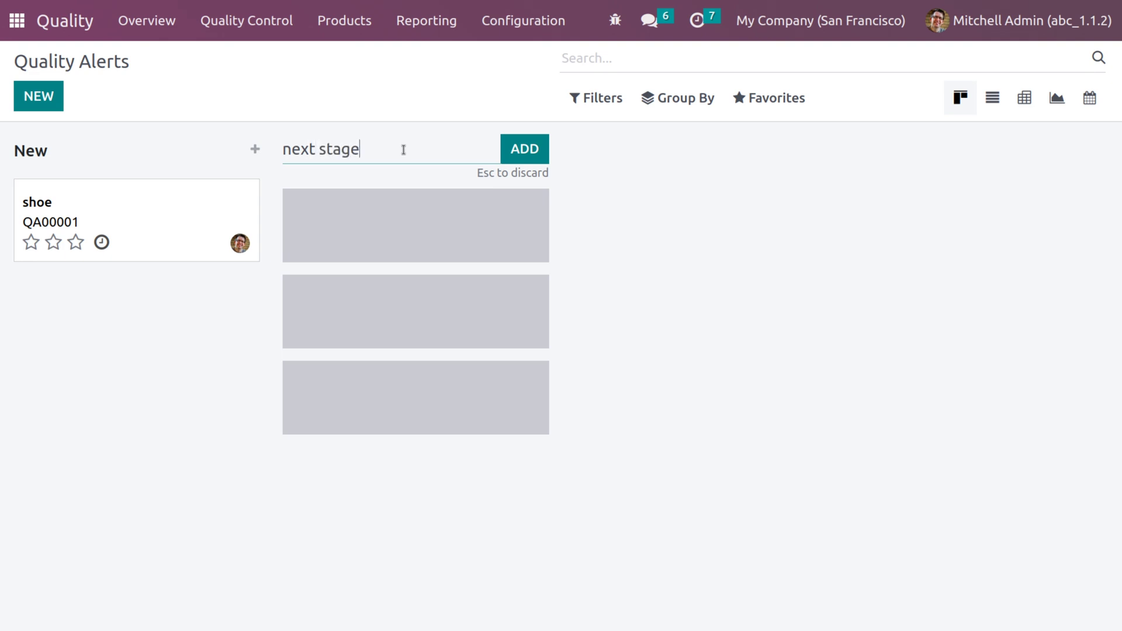
left_click(525, 150)
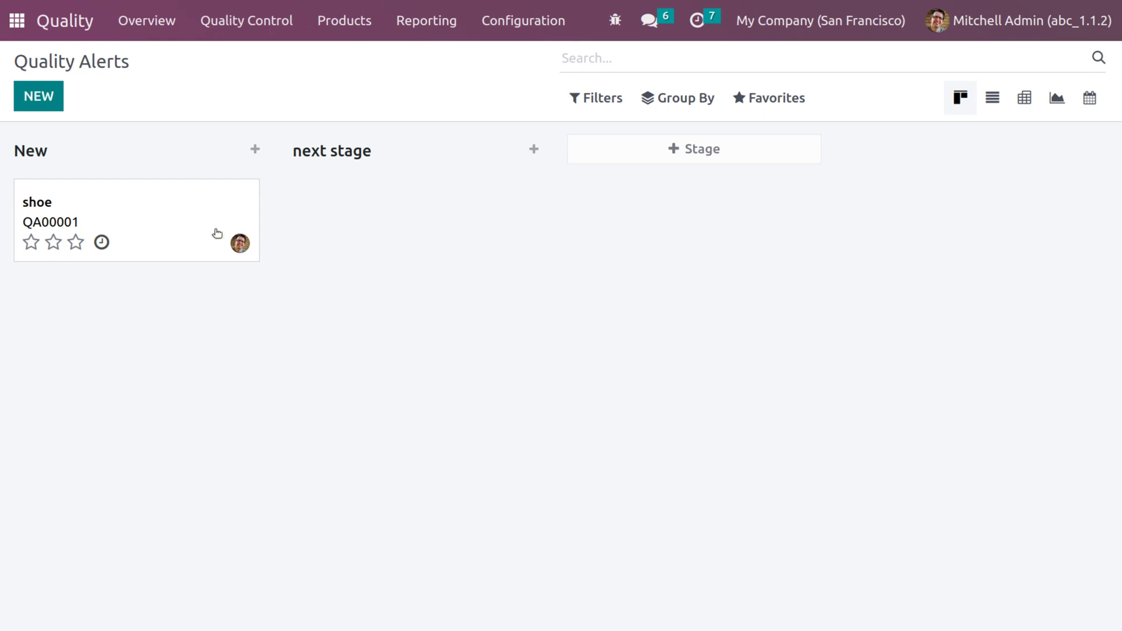
Open the shoe's quality alert and examine its title, lot, picking and description fields
left_click(75, 208)
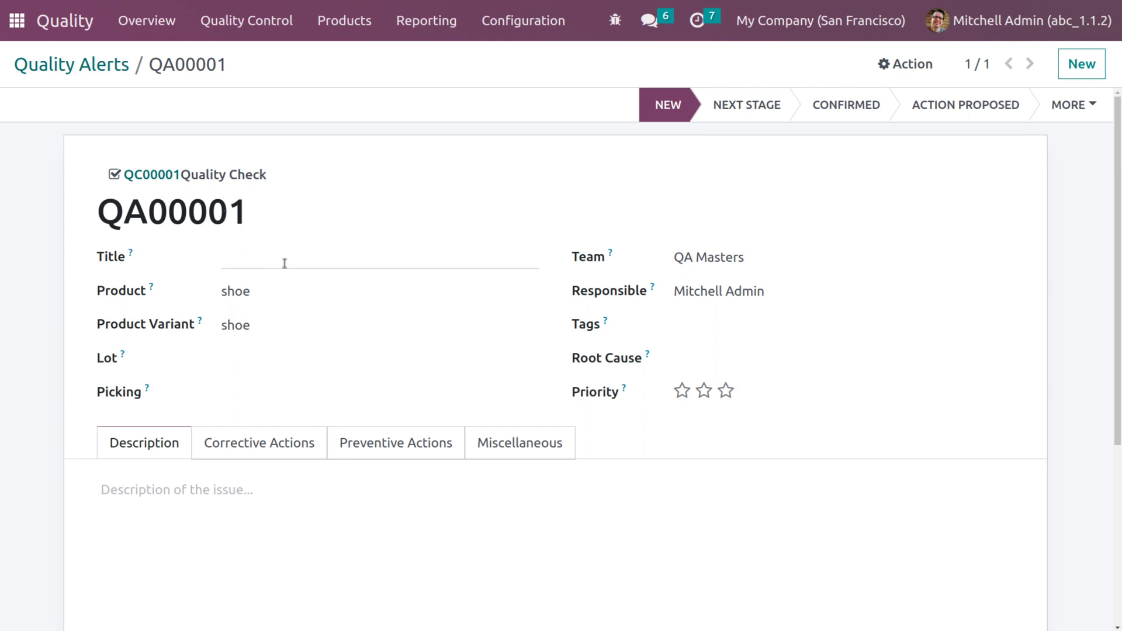
left_click(284, 264)
left_click(277, 358)
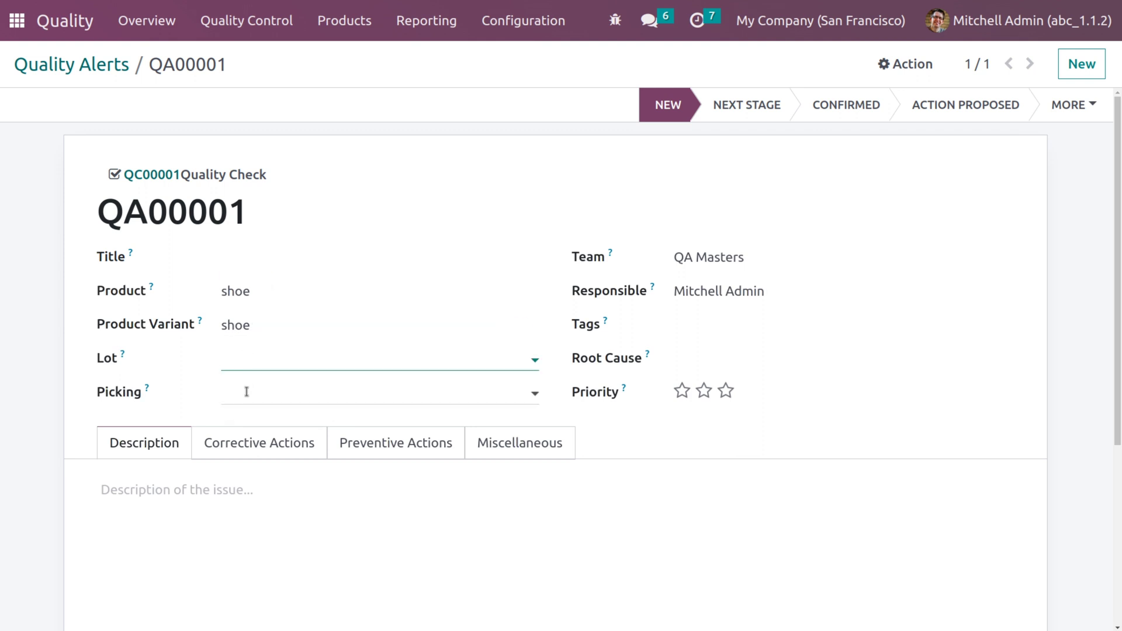
left_click(246, 392)
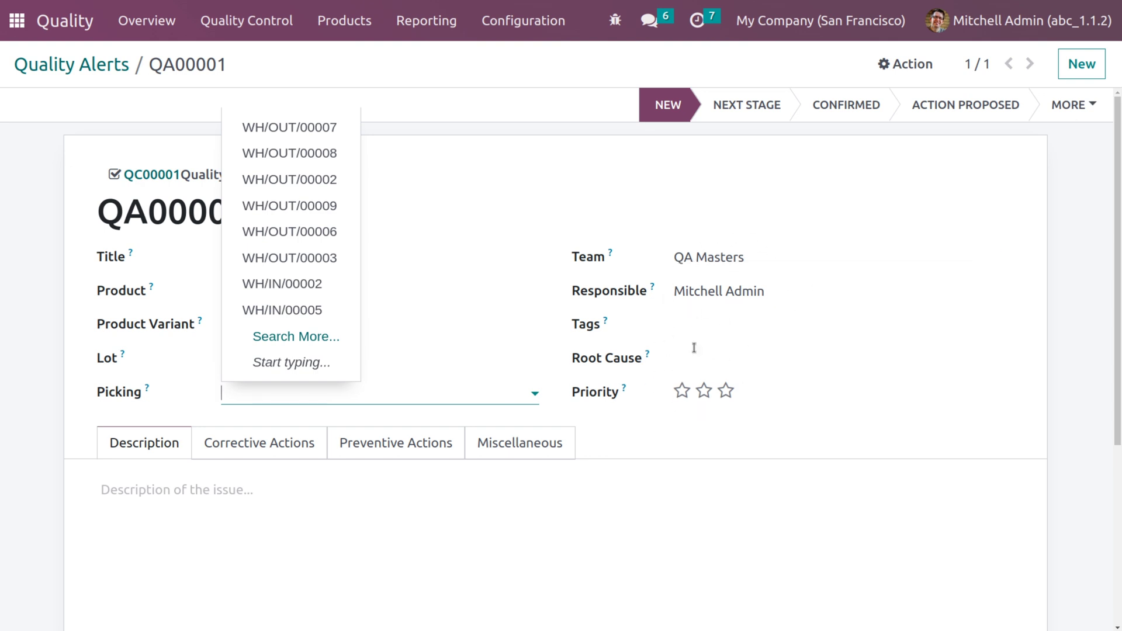
left_click(221, 481)
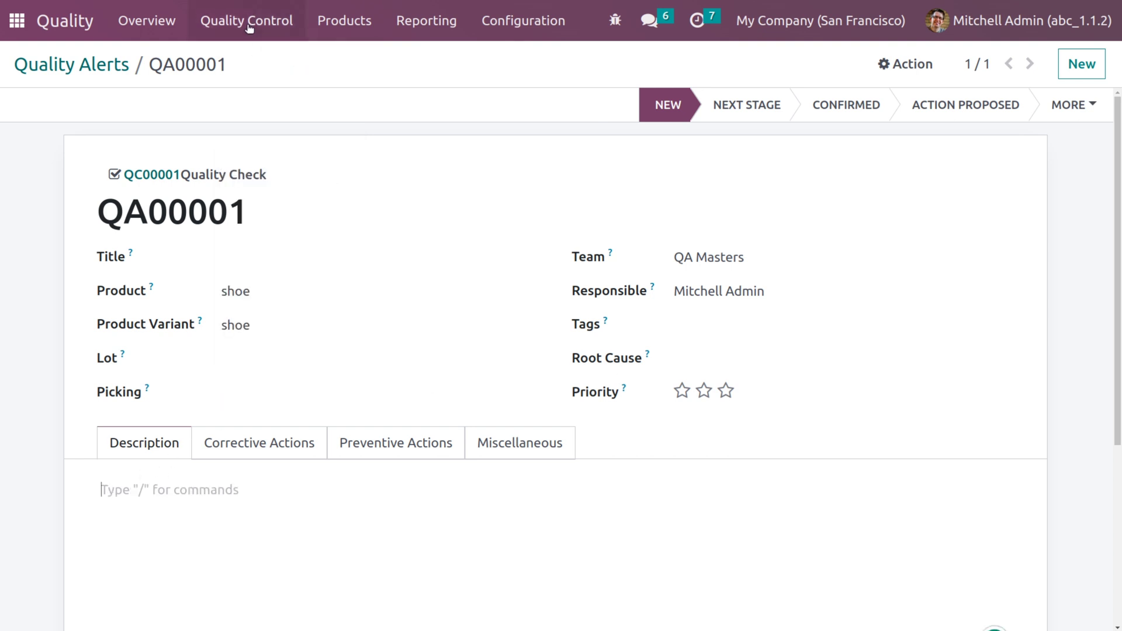
Open the shoe's quality control point and set its type to Take a Picture
left_click(256, 58)
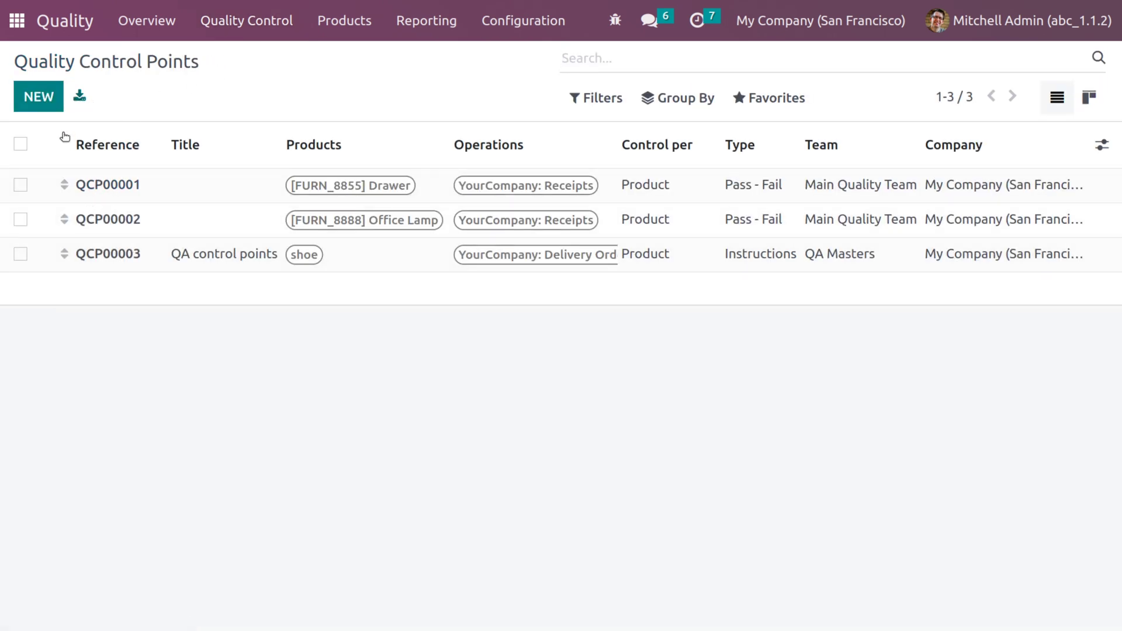
left_click(109, 250)
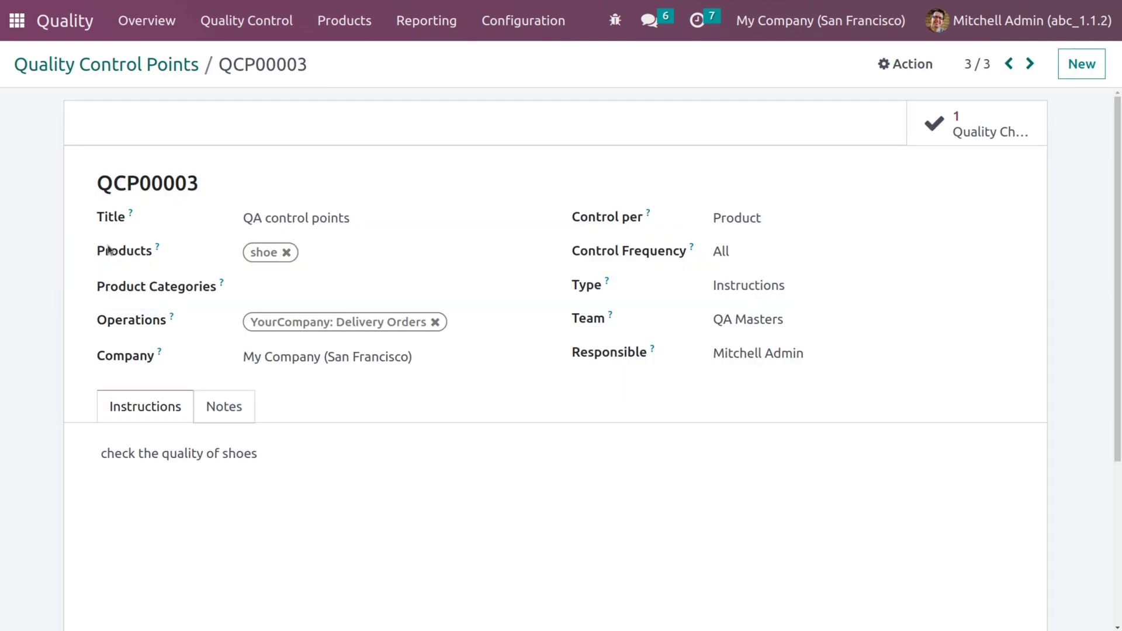
left_click(762, 285)
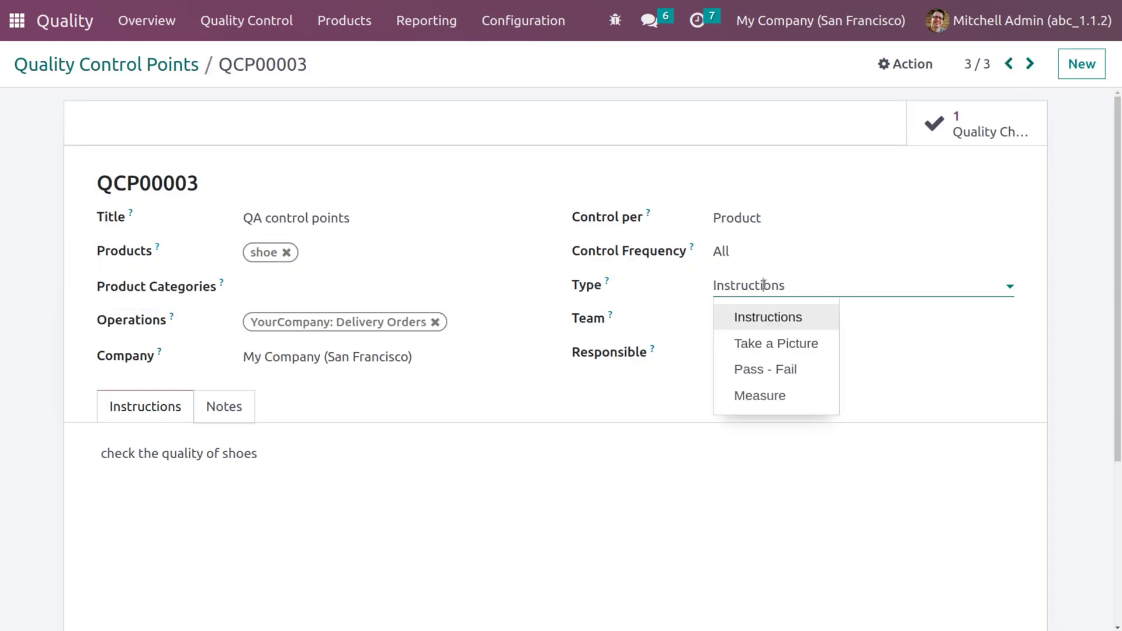
left_click(775, 345)
left_click(328, 63)
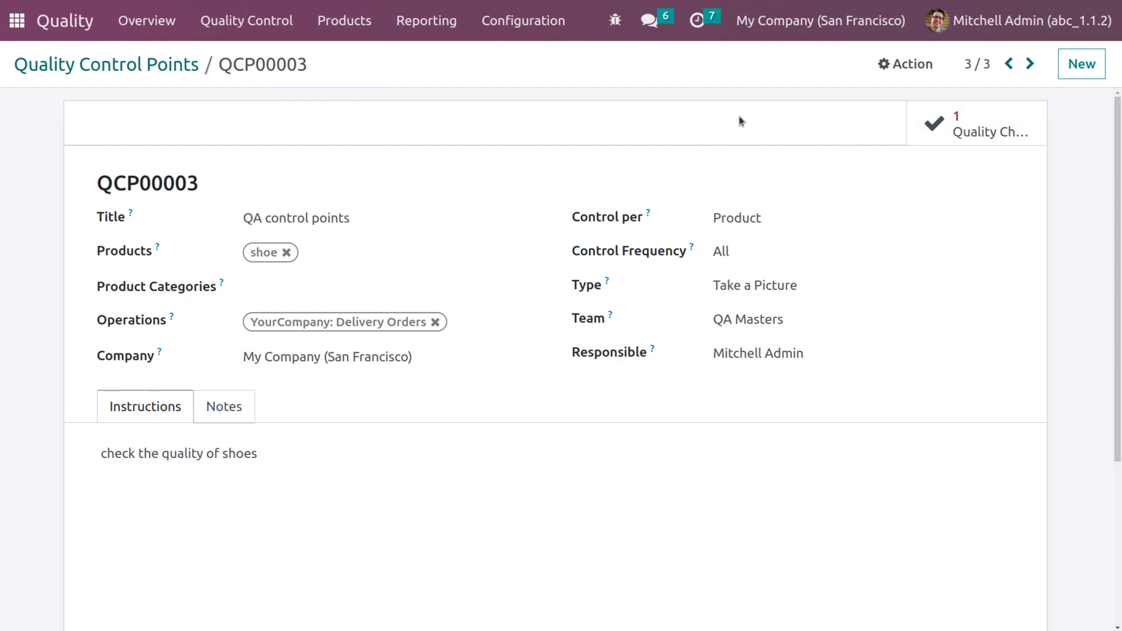
Review the quality checks linked to the shoe's control point, along with its notes and instructions
left_click(982, 131)
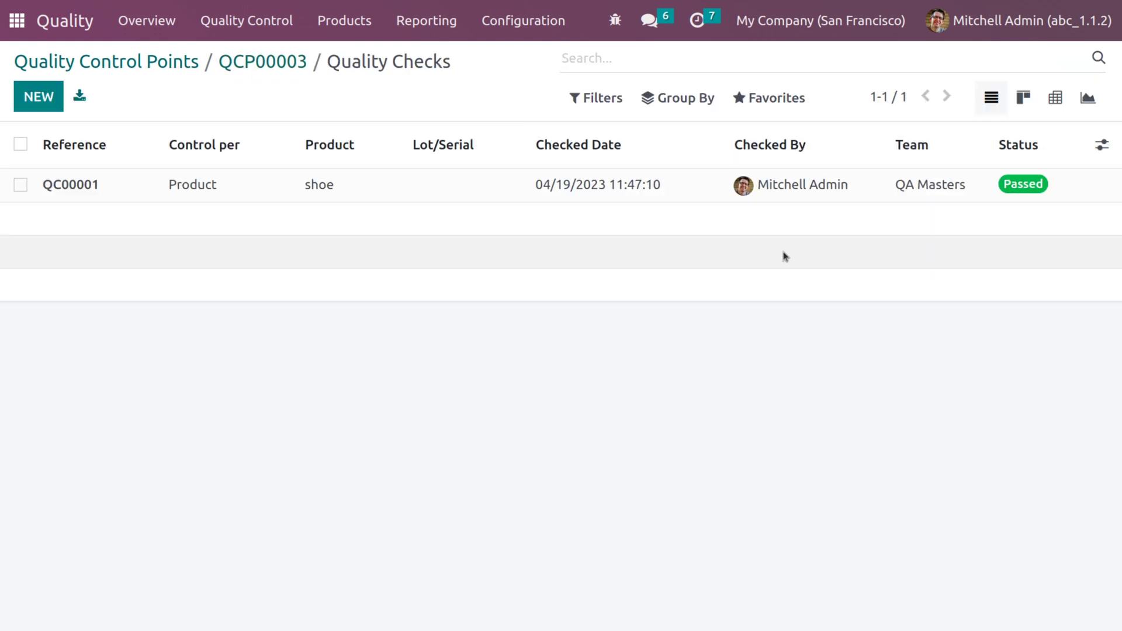
left_click(275, 63)
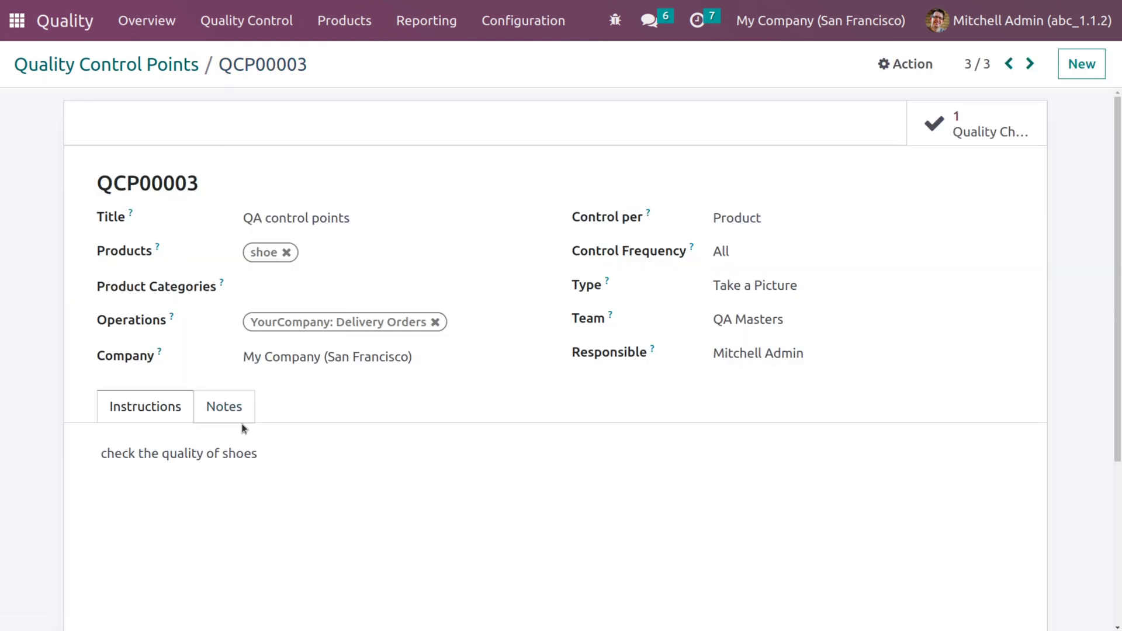
left_click(240, 405)
left_click(162, 407)
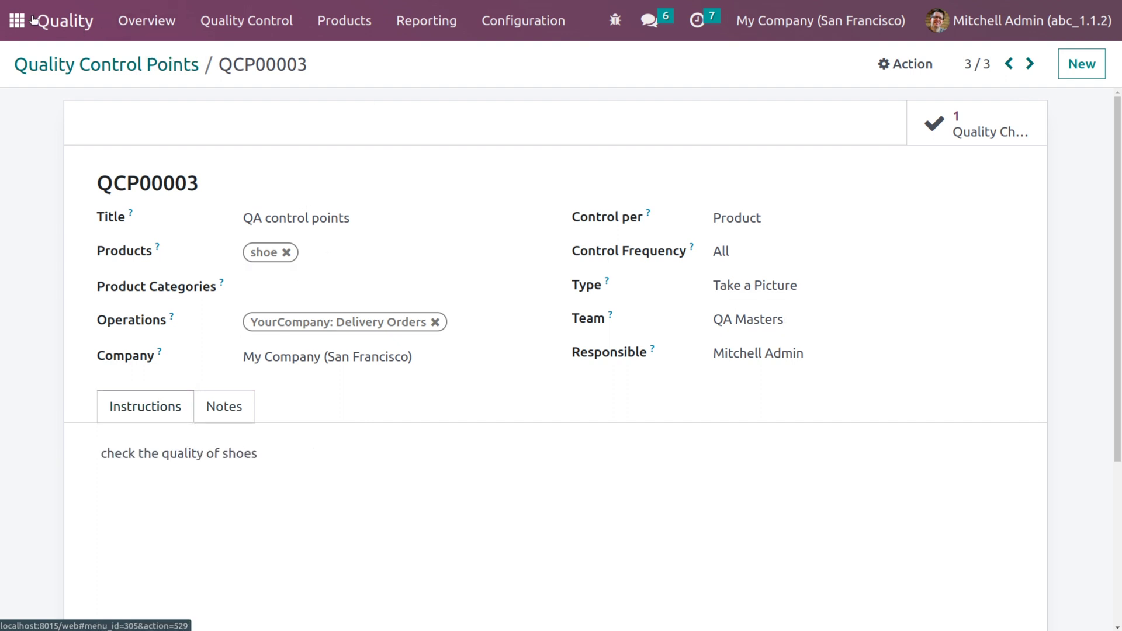
Switch to the Sales app and create a new quotation for an Azure Interior contact
left_click(17, 20)
type("sa")
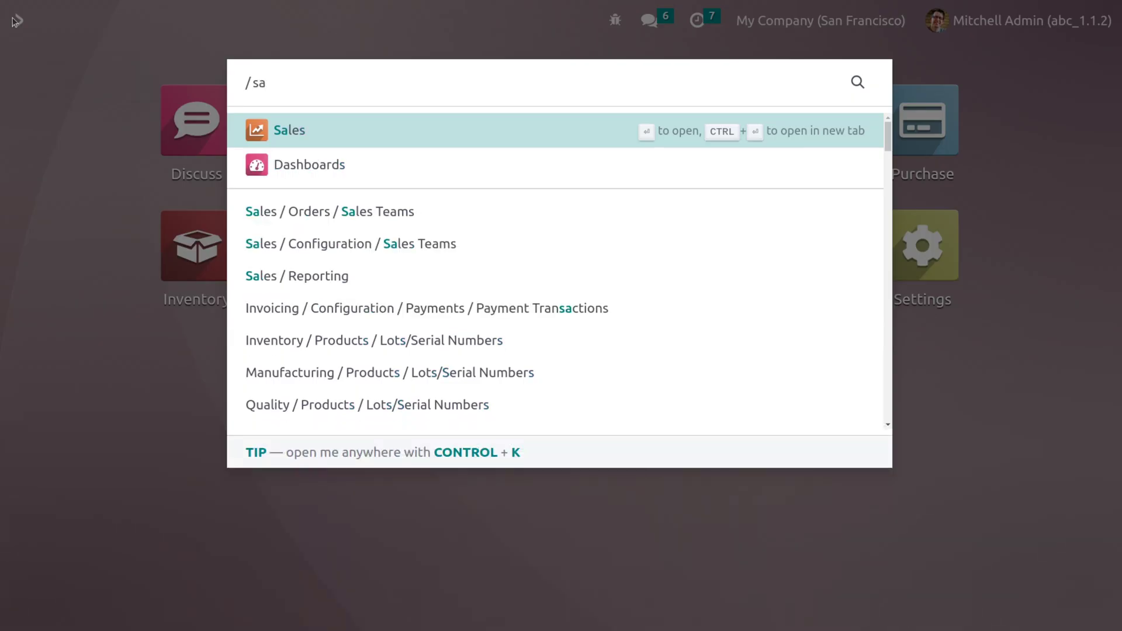
key("Return")
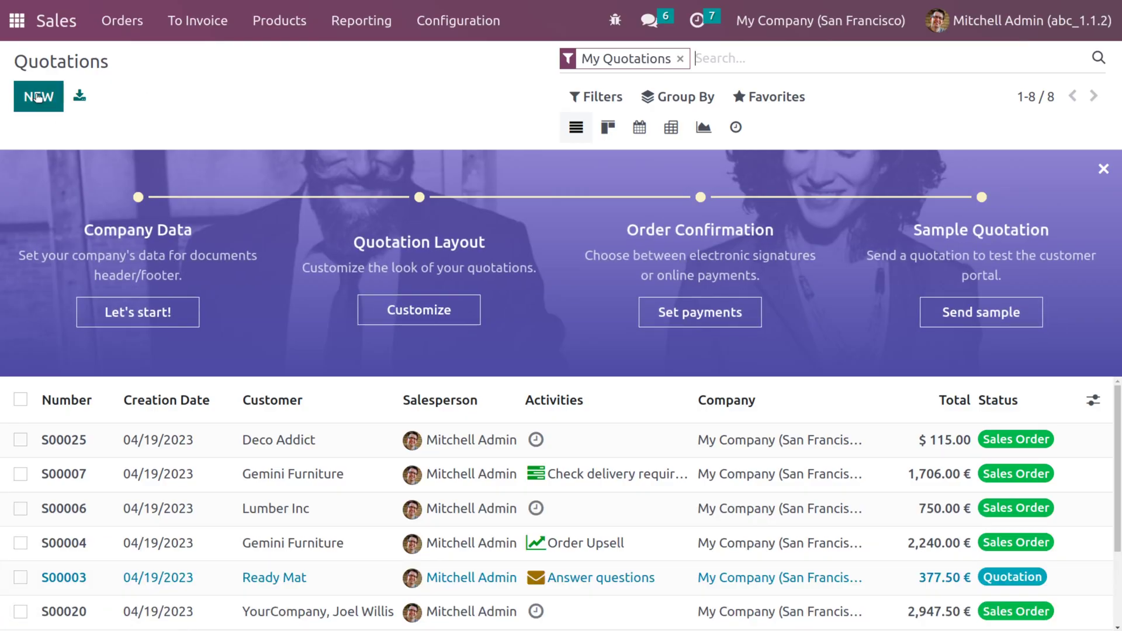
left_click(37, 97)
left_click(279, 273)
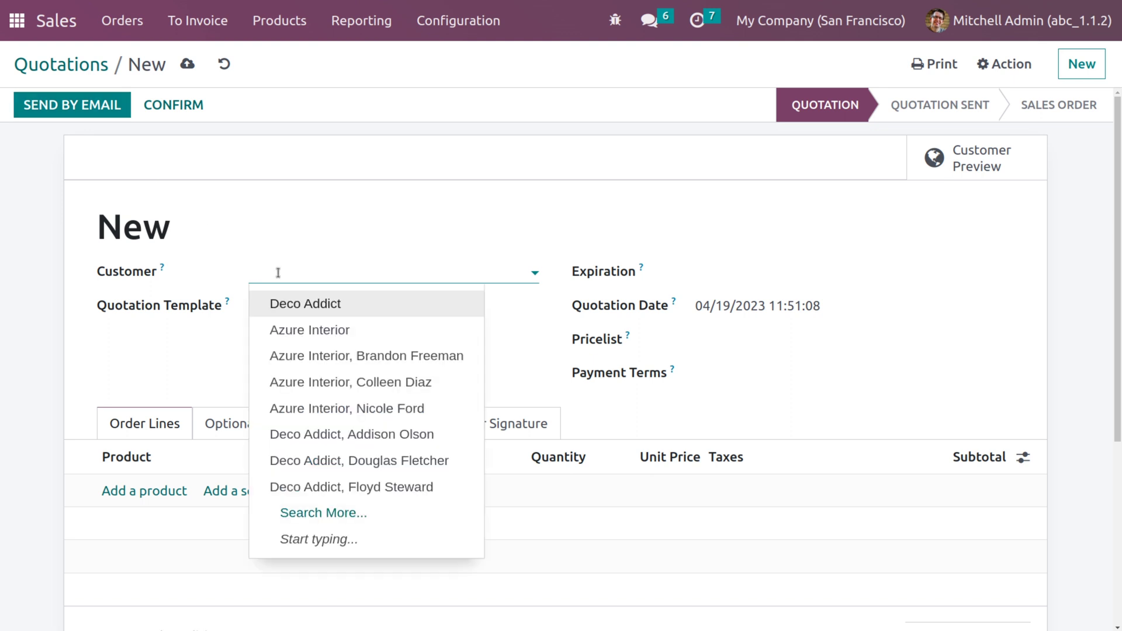
left_click(322, 403)
Add the shoe product to the quotation's order lines and confirm the order
left_click(142, 492)
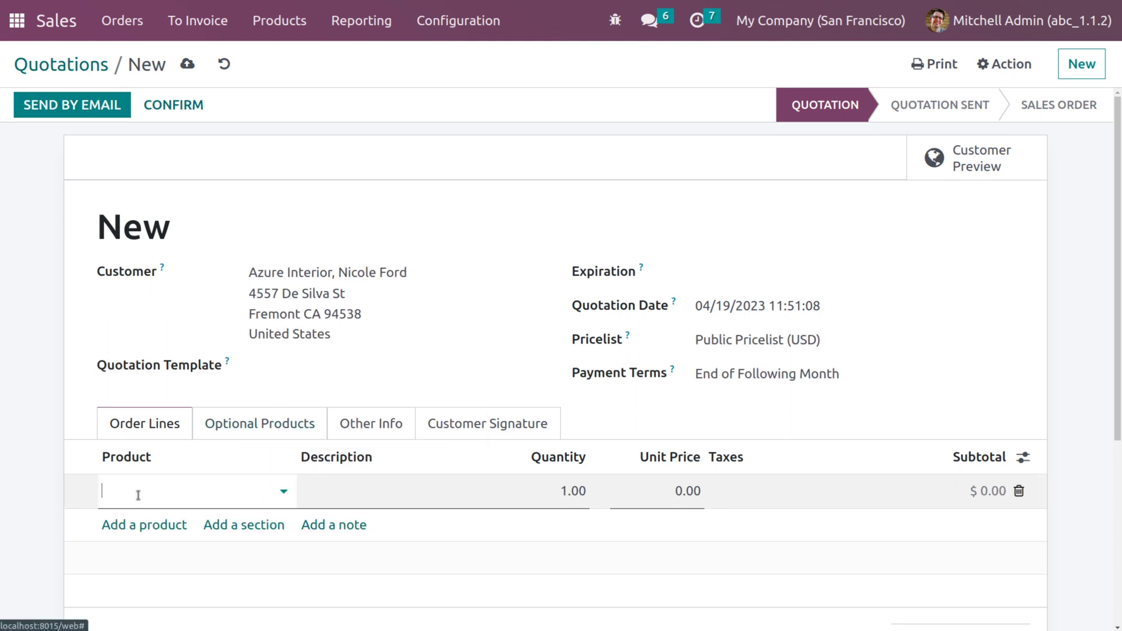
type("sh")
key("Return")
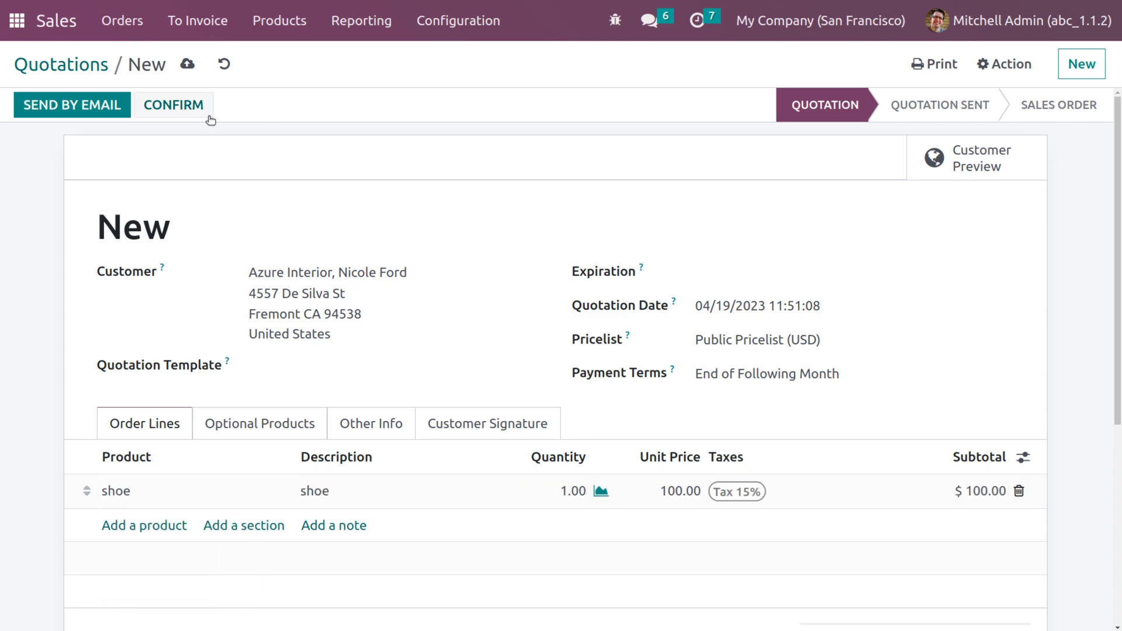
left_click(183, 110)
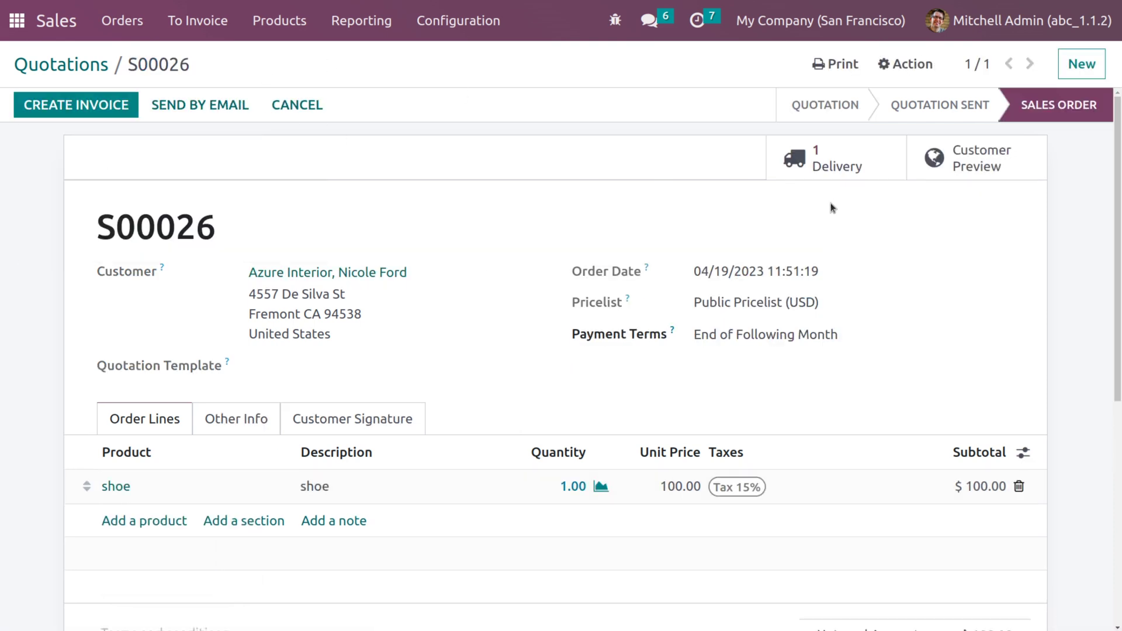
Open the order's delivery and create a quality alert titled "poor quality" from it
left_click(799, 153)
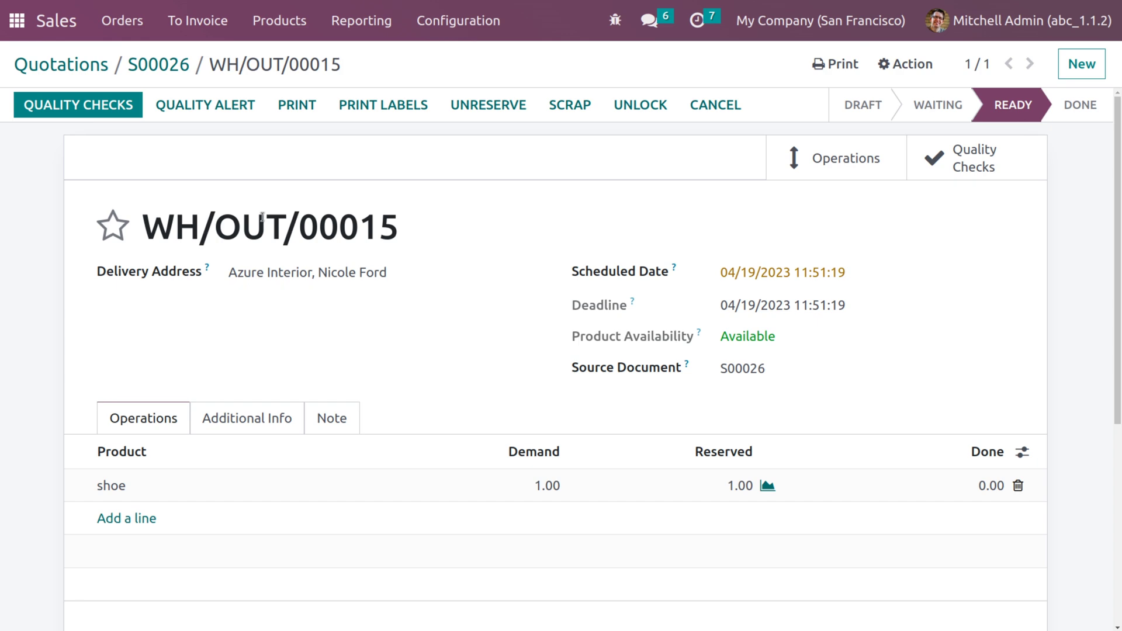
left_click(214, 105)
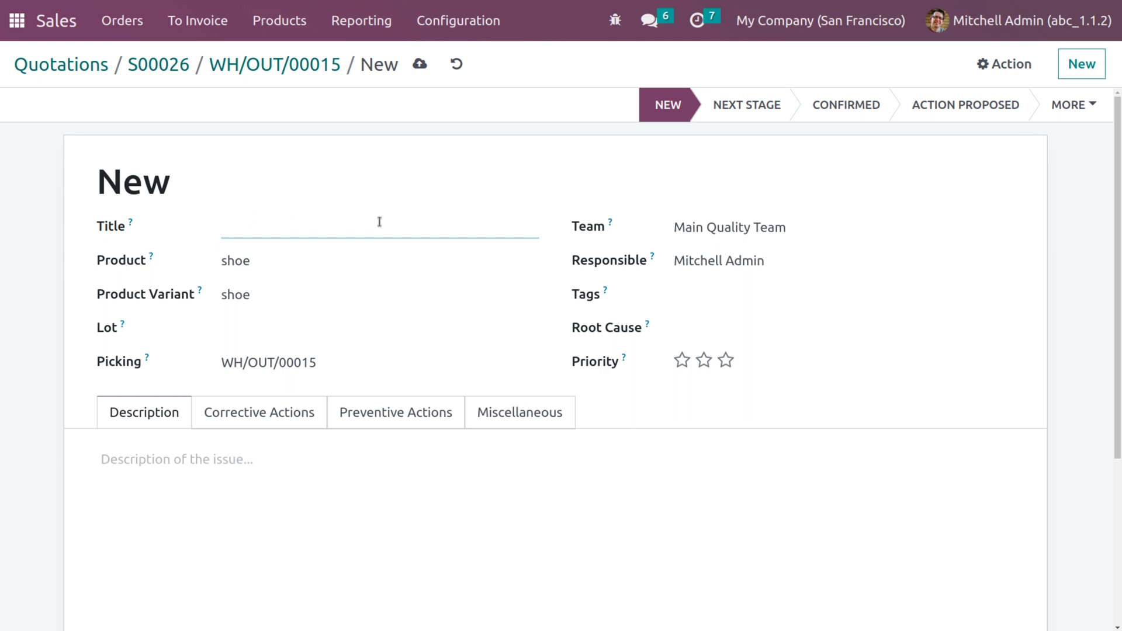
type("poor quality")
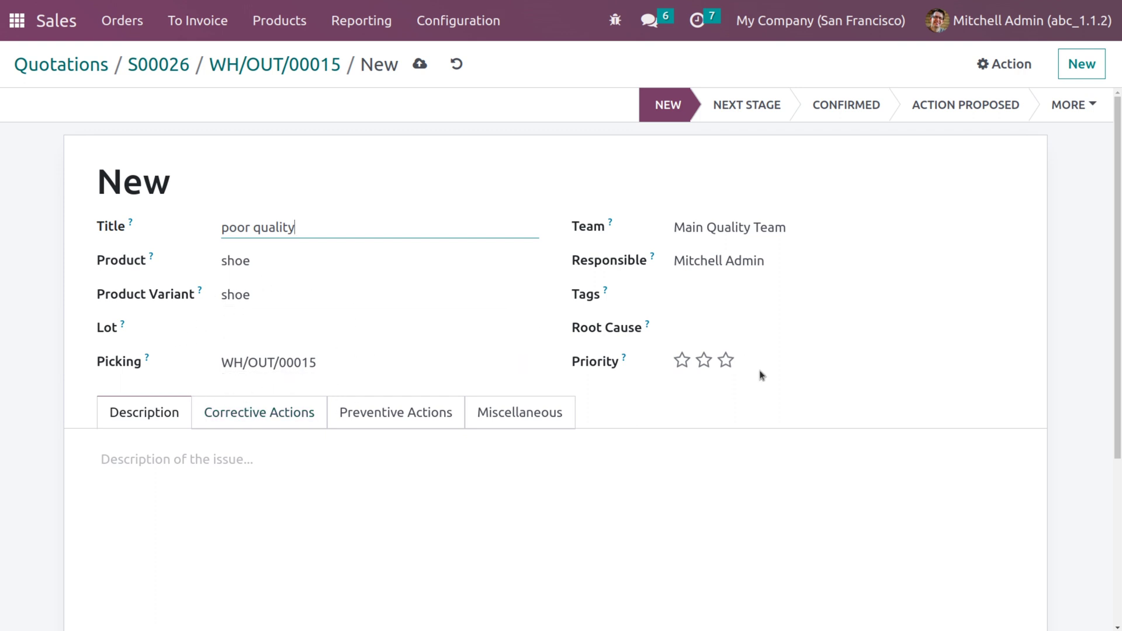
Create "not worth for money" as the alert's root cause and set its priority to Very High
left_click(754, 321)
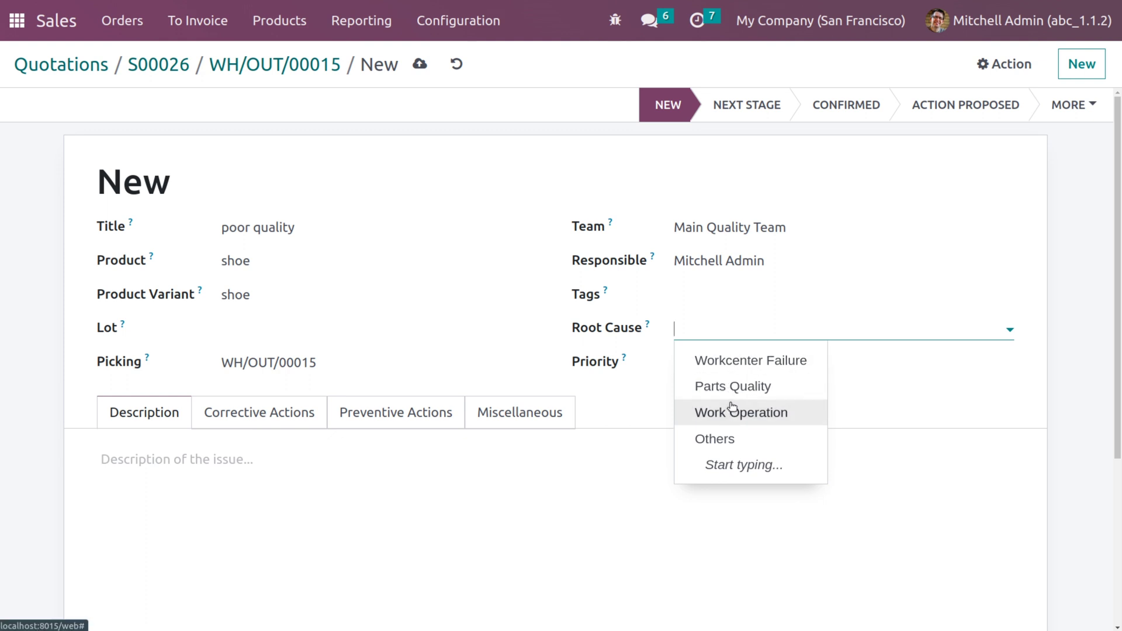
left_click(720, 332)
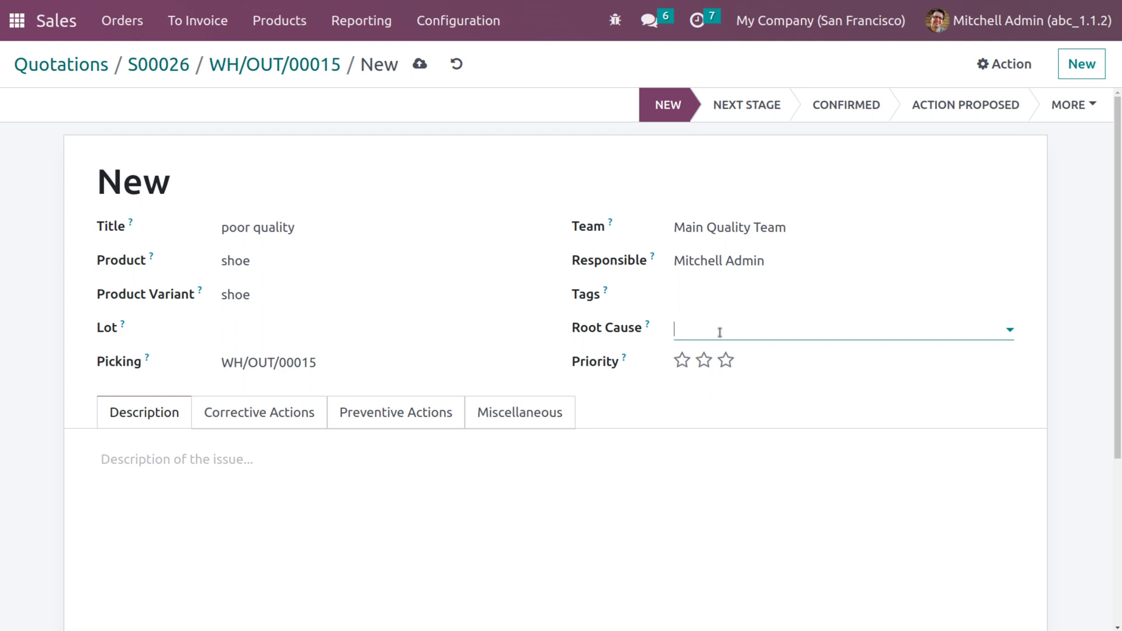
type("not ")
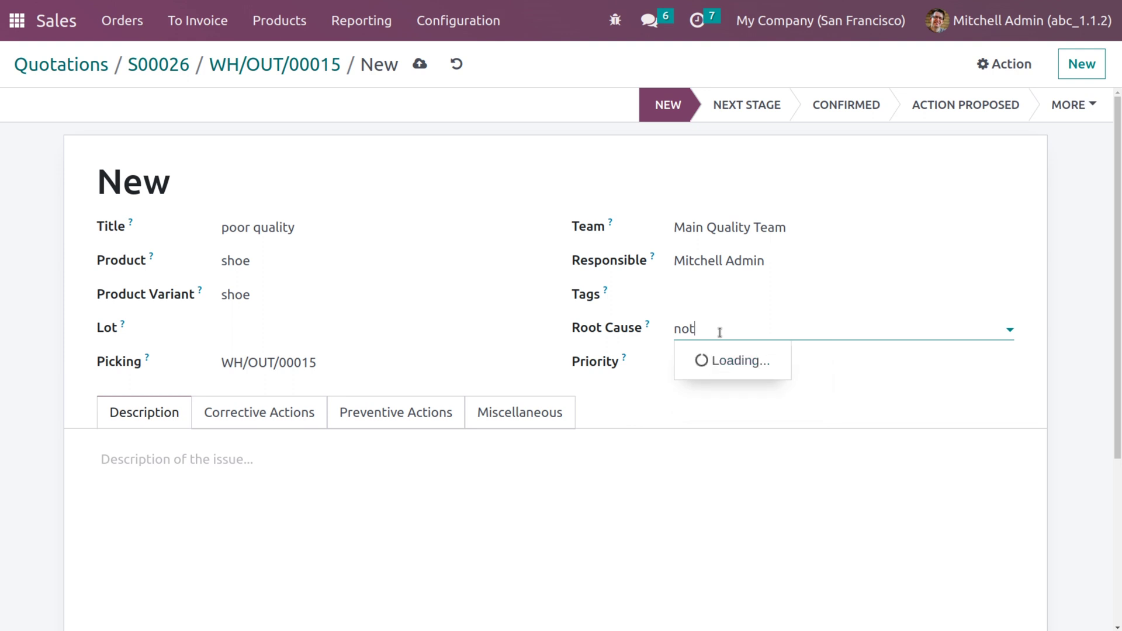
type("wort")
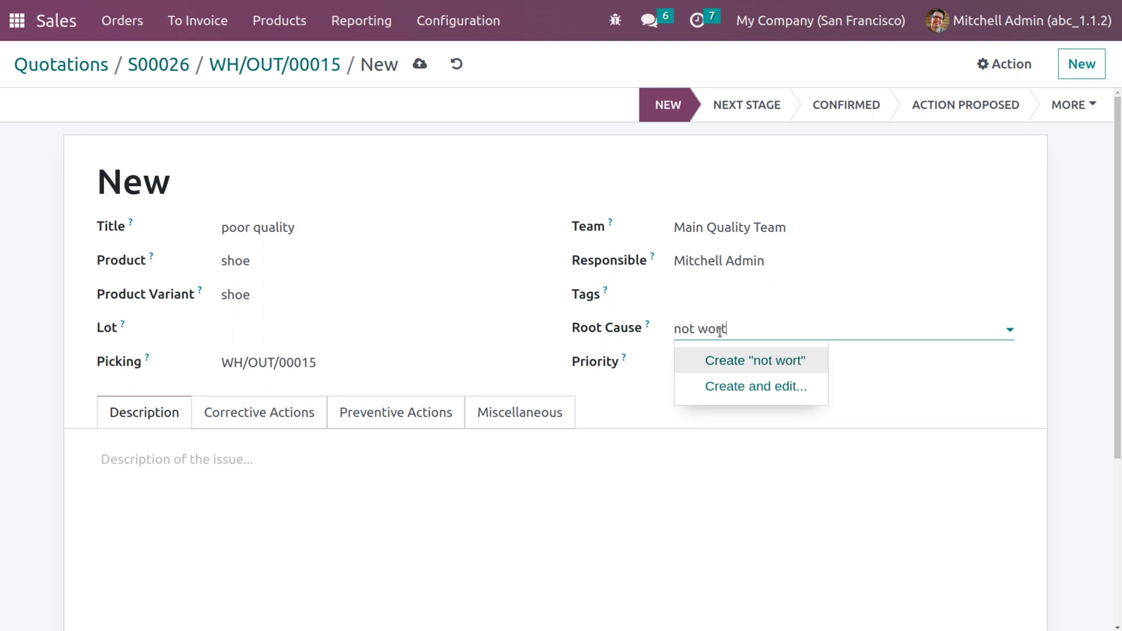
type("h for money")
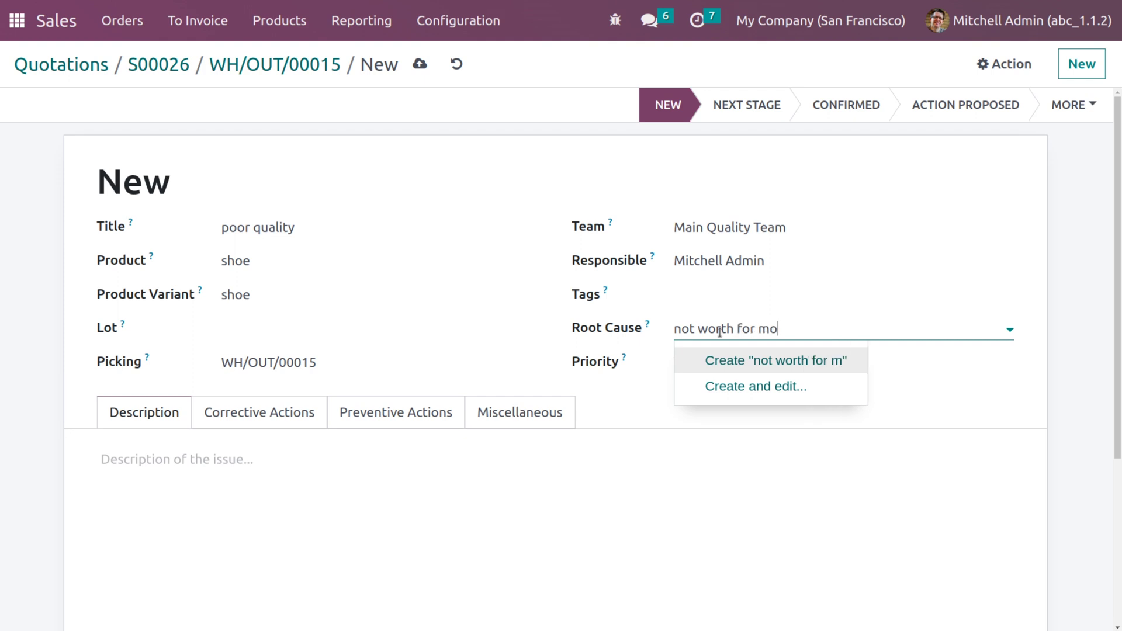
left_click(808, 366)
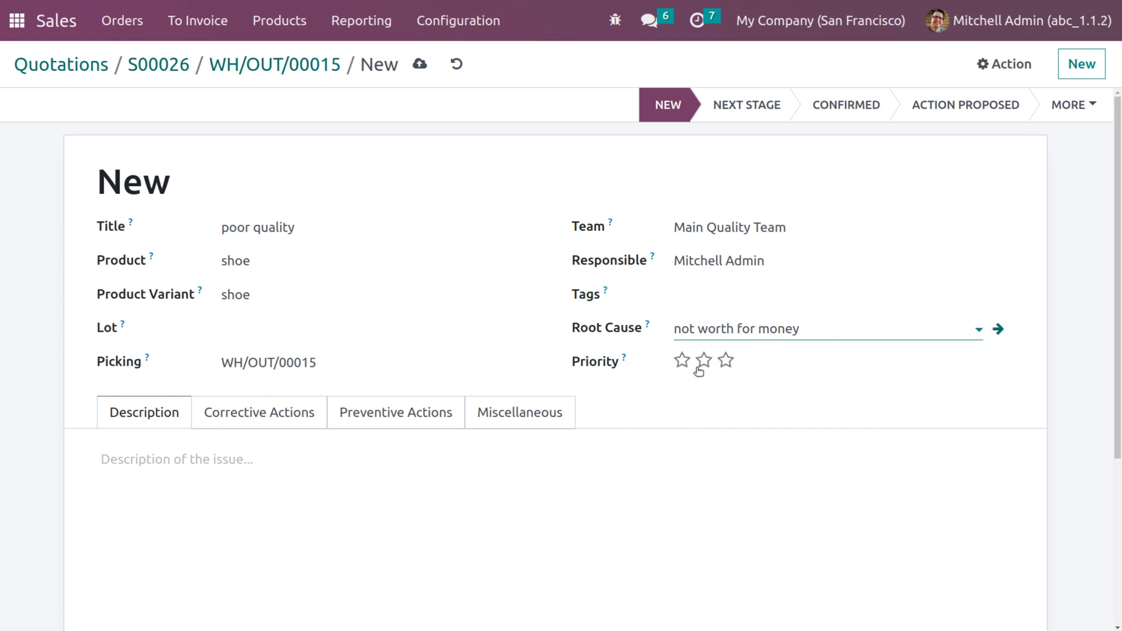
left_click(726, 361)
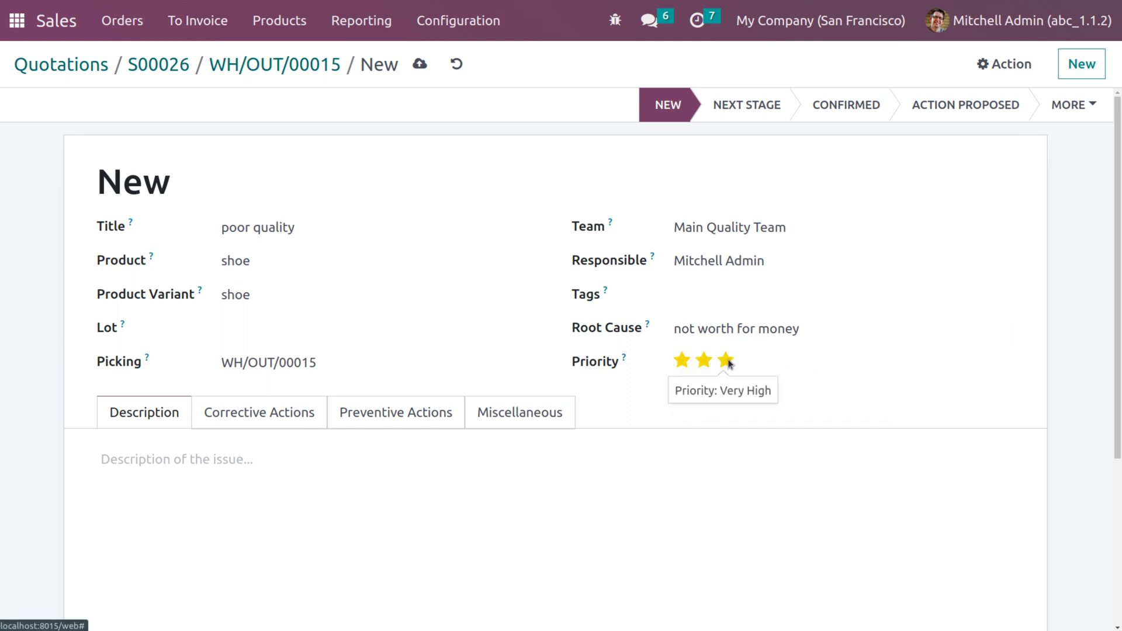
Enter "material is duplicate" as the quality alert's description
left_click(147, 447)
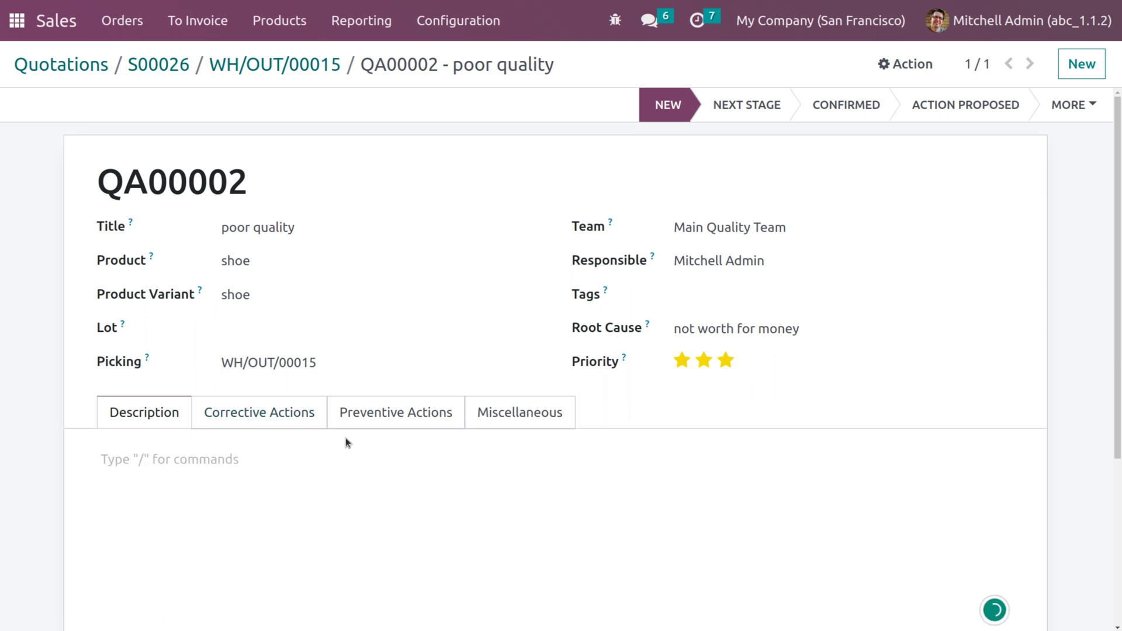
type("material is")
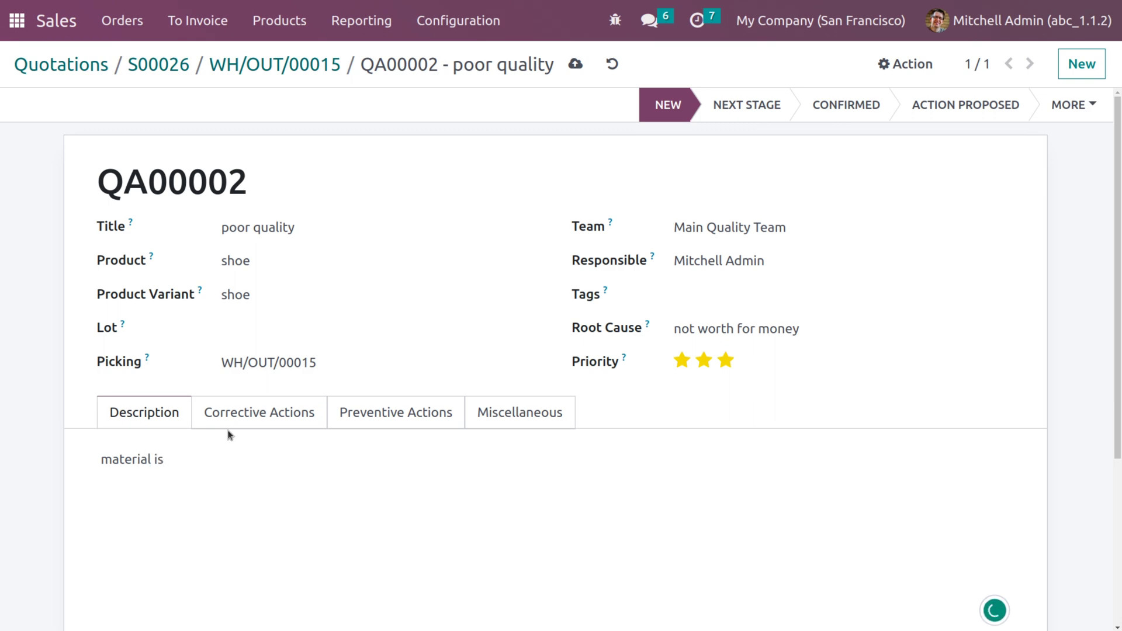
type(" duplicatew")
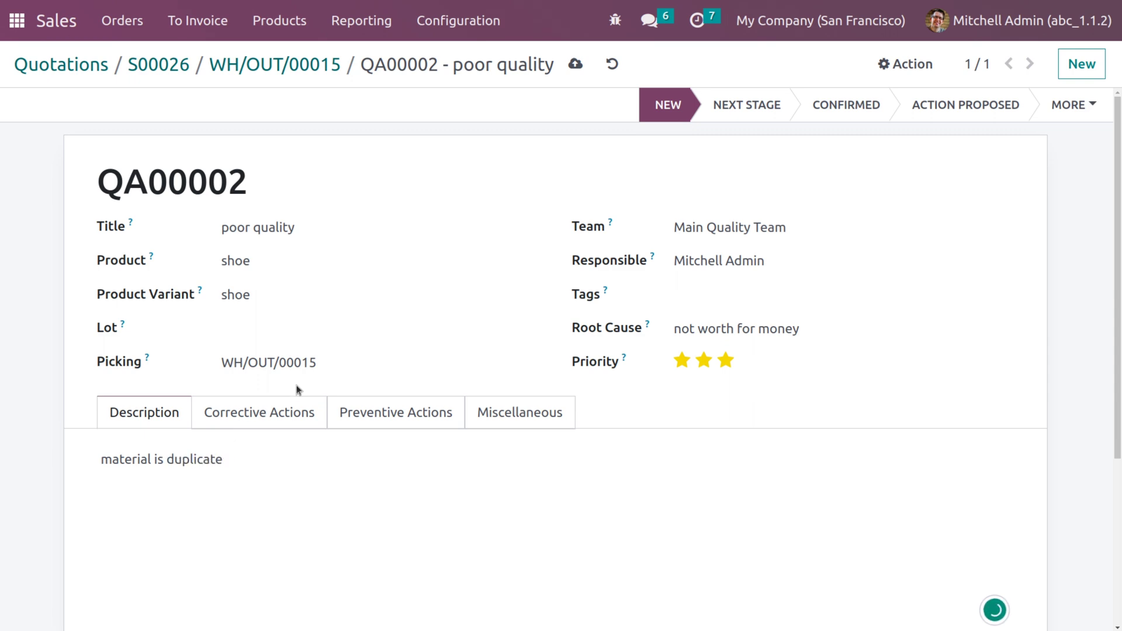
Enter "change the material of the shoe" as the alert's corrective action
left_click(290, 416)
left_click(166, 457)
type("change the material of")
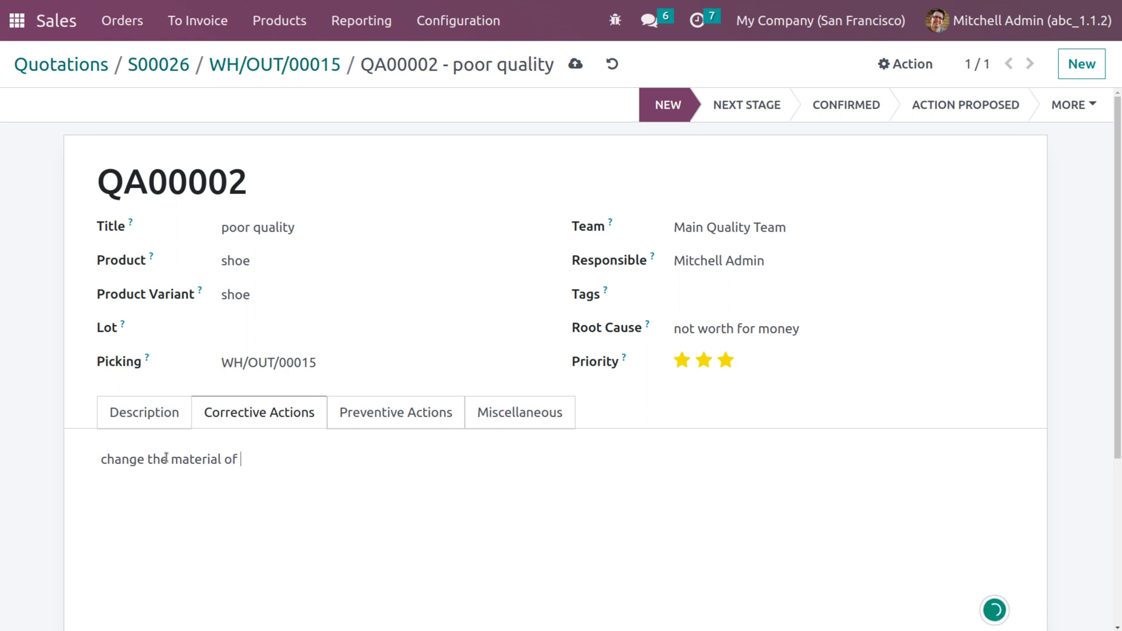
type(" the shoe")
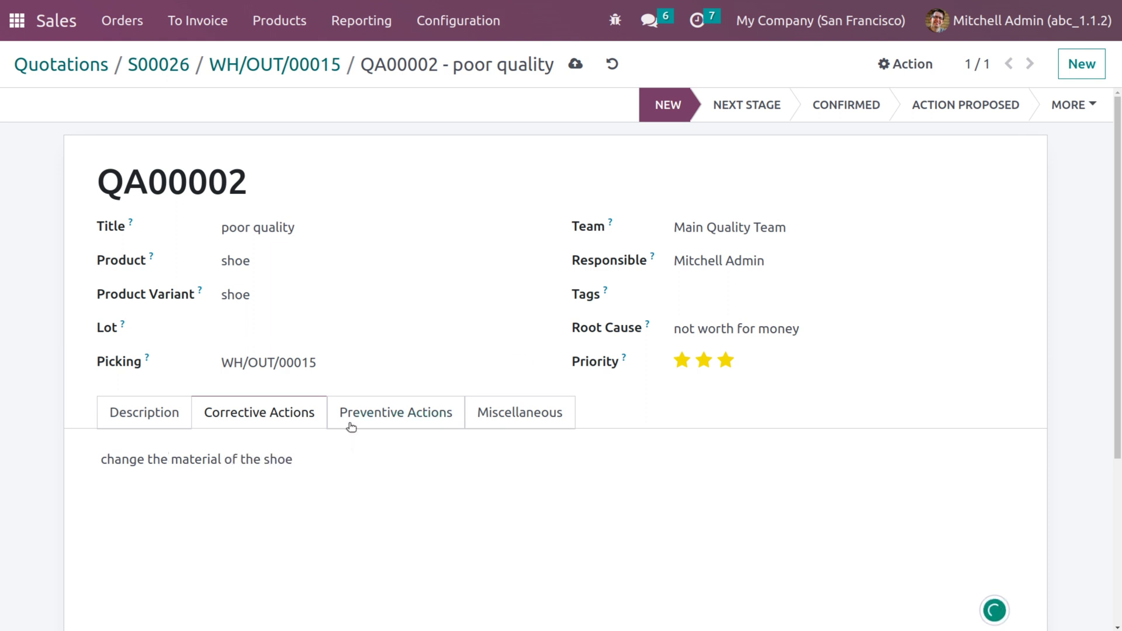
Enter "change both the material of sole and material of shoes" as the alert's preventive action
left_click(380, 422)
left_click(214, 461)
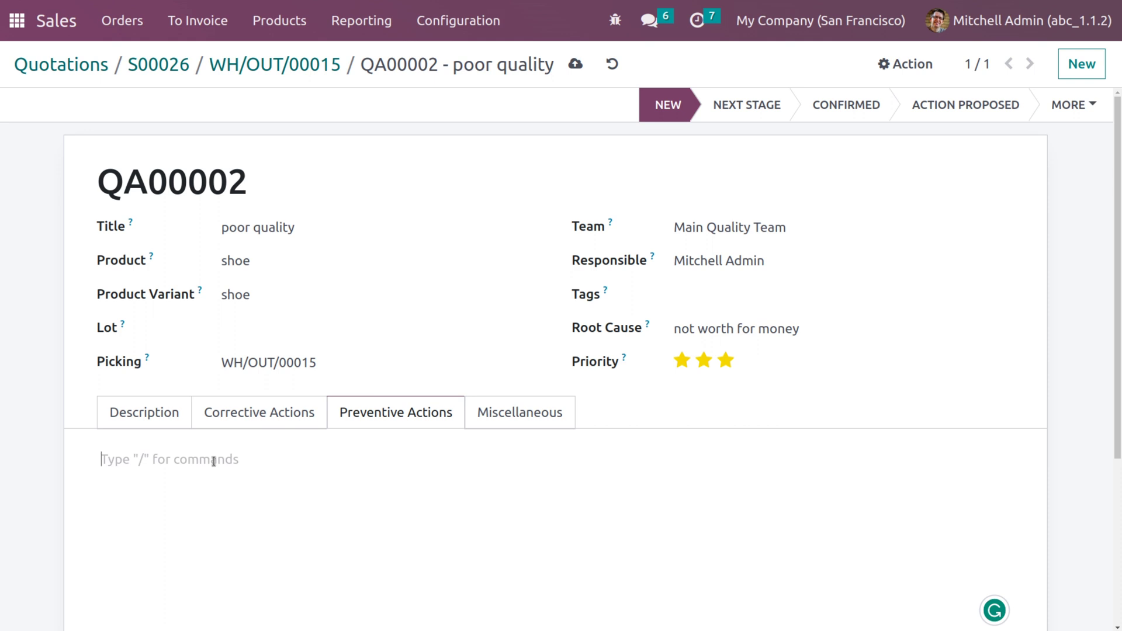
type("chang")
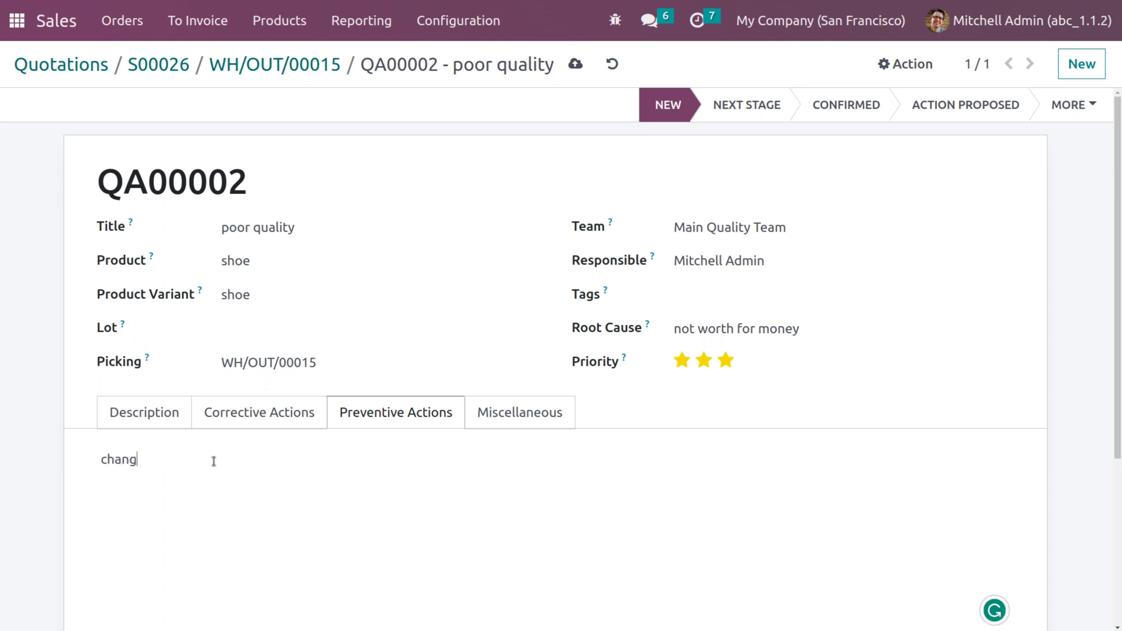
type("e both the sole")
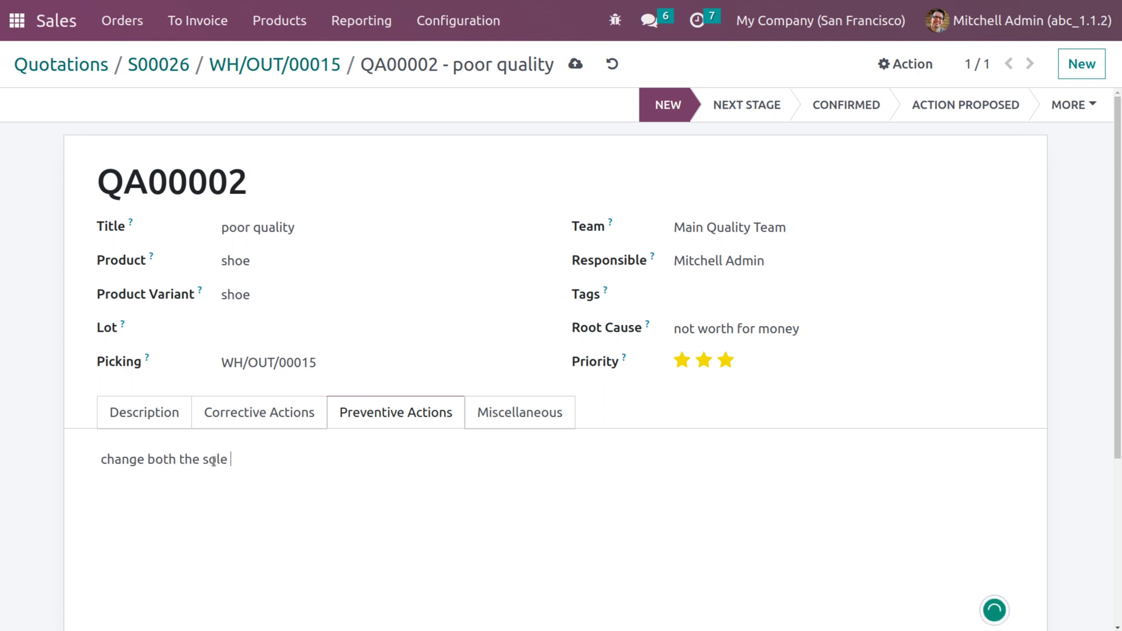
key("BackSpace")
key("BackSpace")
key("BackSpace")
type("matera")
type("al of sole and ")
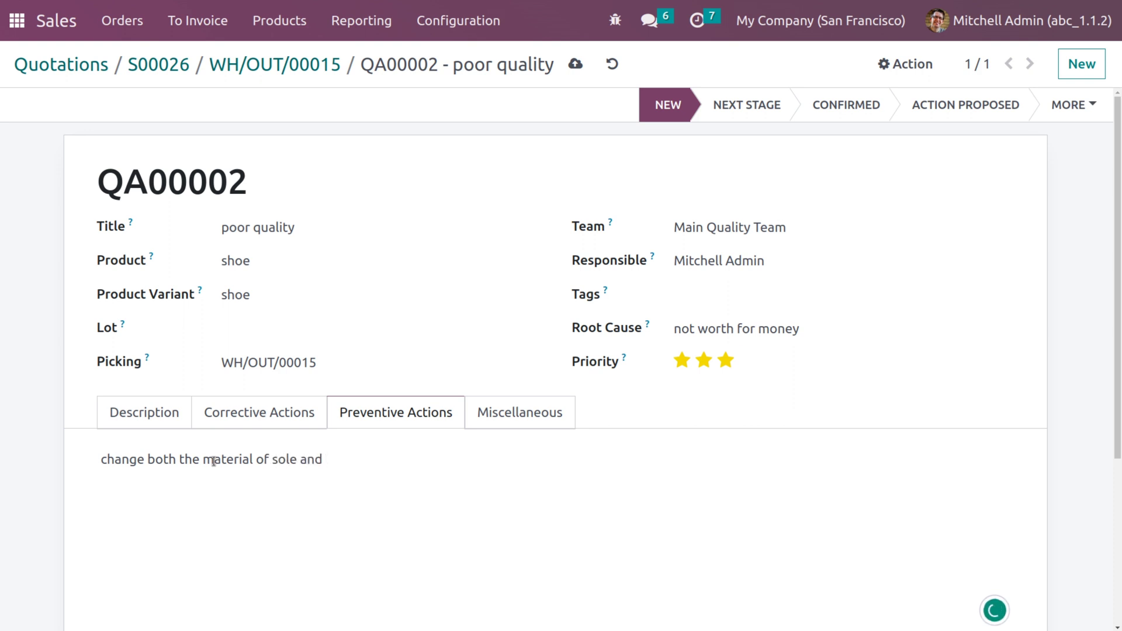
type("mater")
type("ial of shoes")
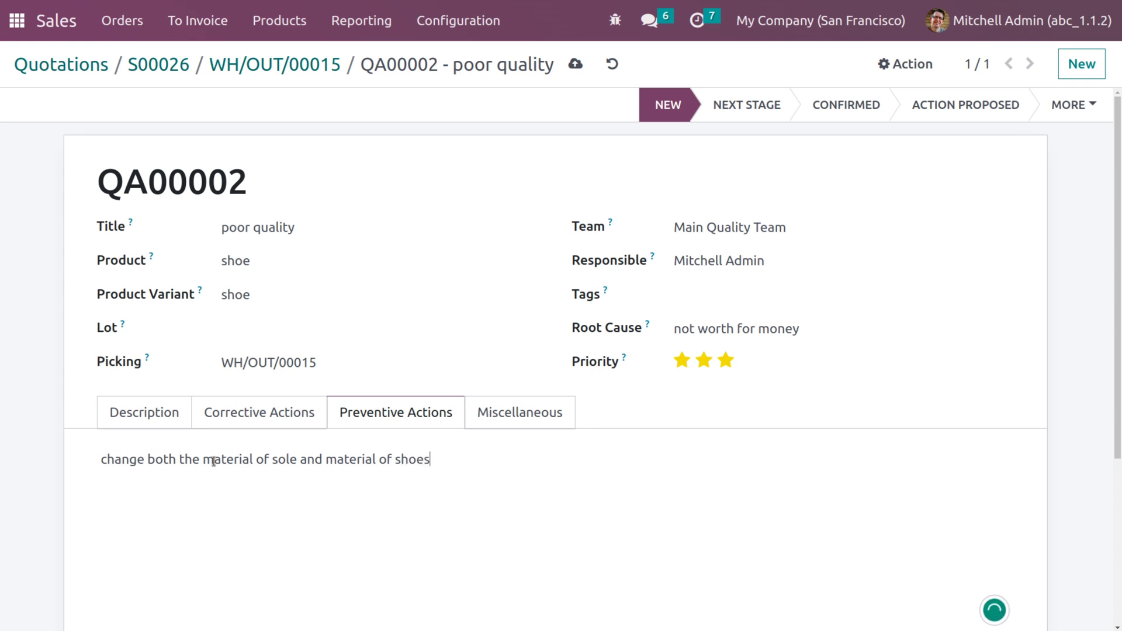
Set the alert's assigned date to 04/19/2023 and save the alert
left_click(518, 411)
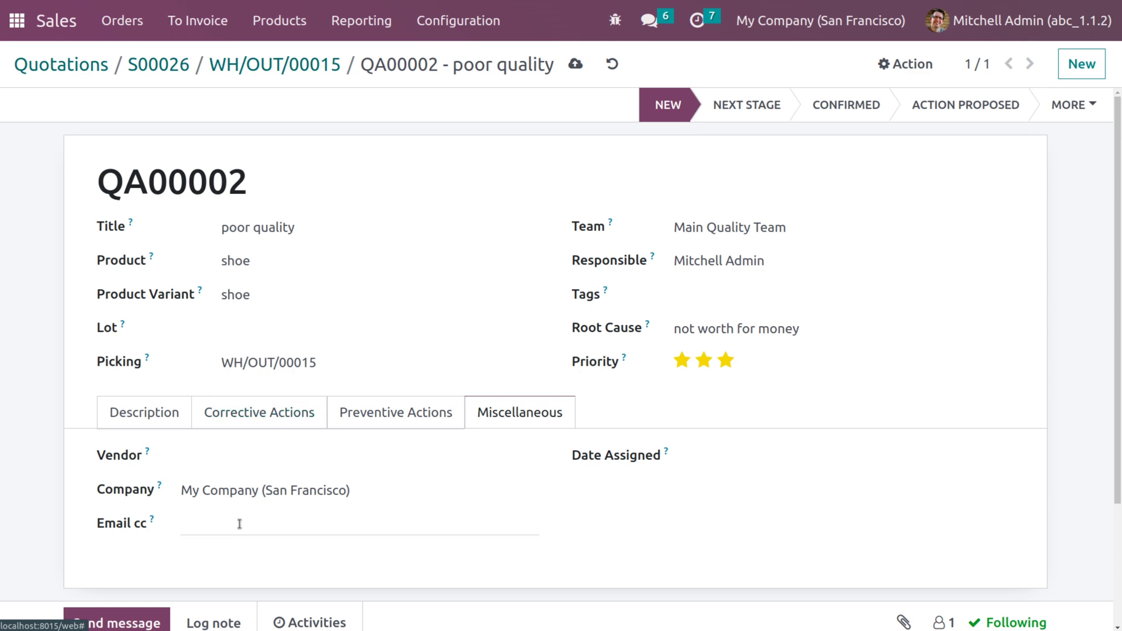
left_click(729, 463)
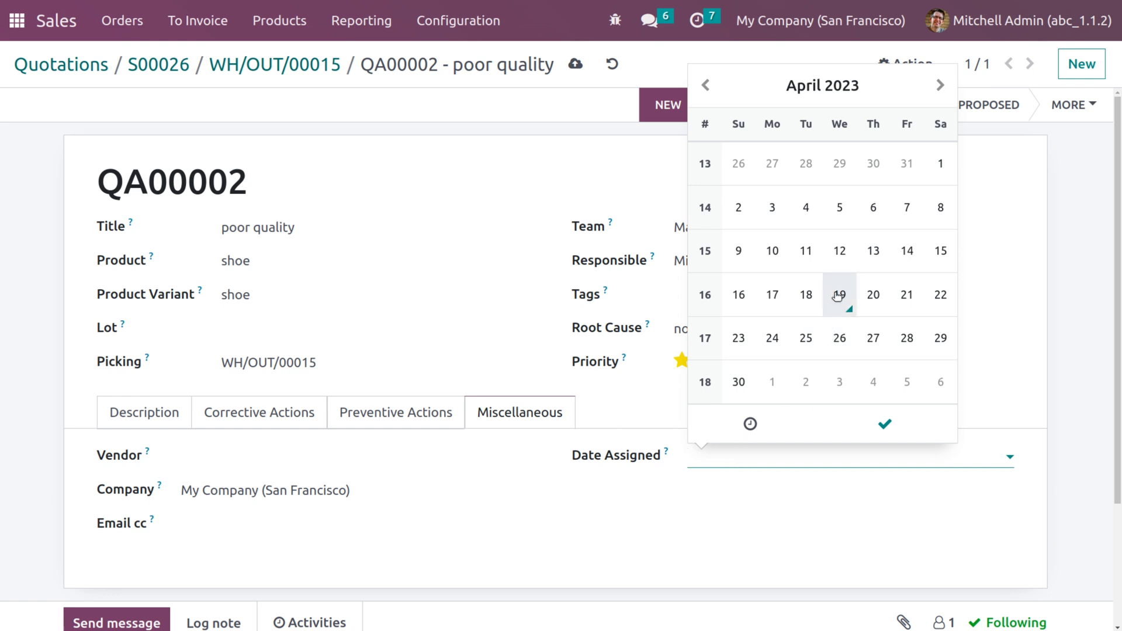
left_click(839, 295)
left_click(751, 519)
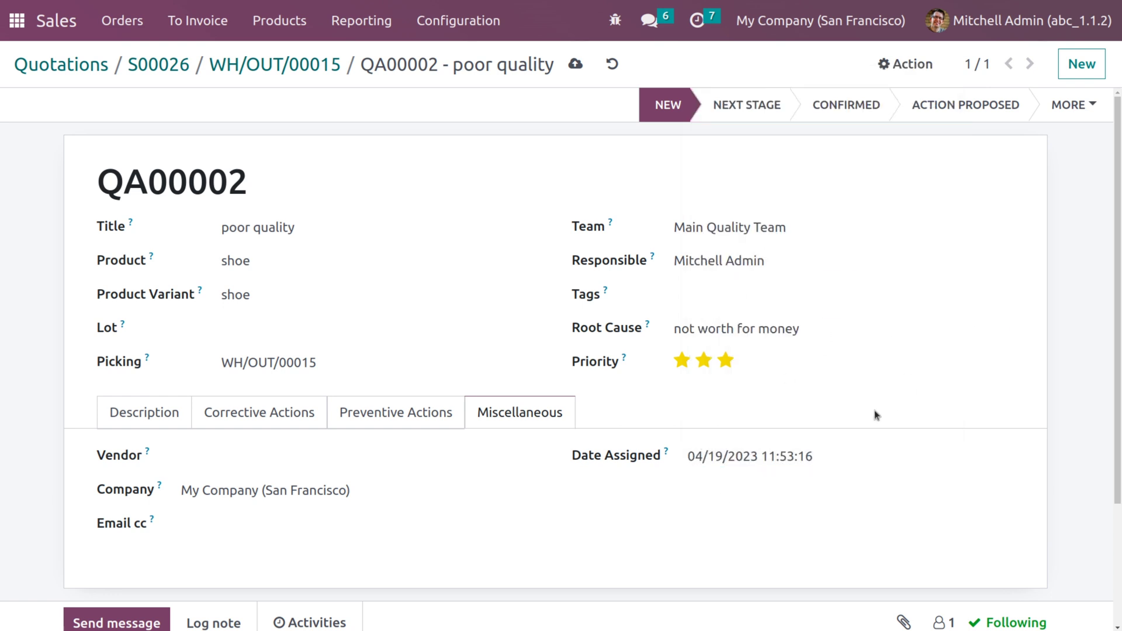
left_click(575, 63)
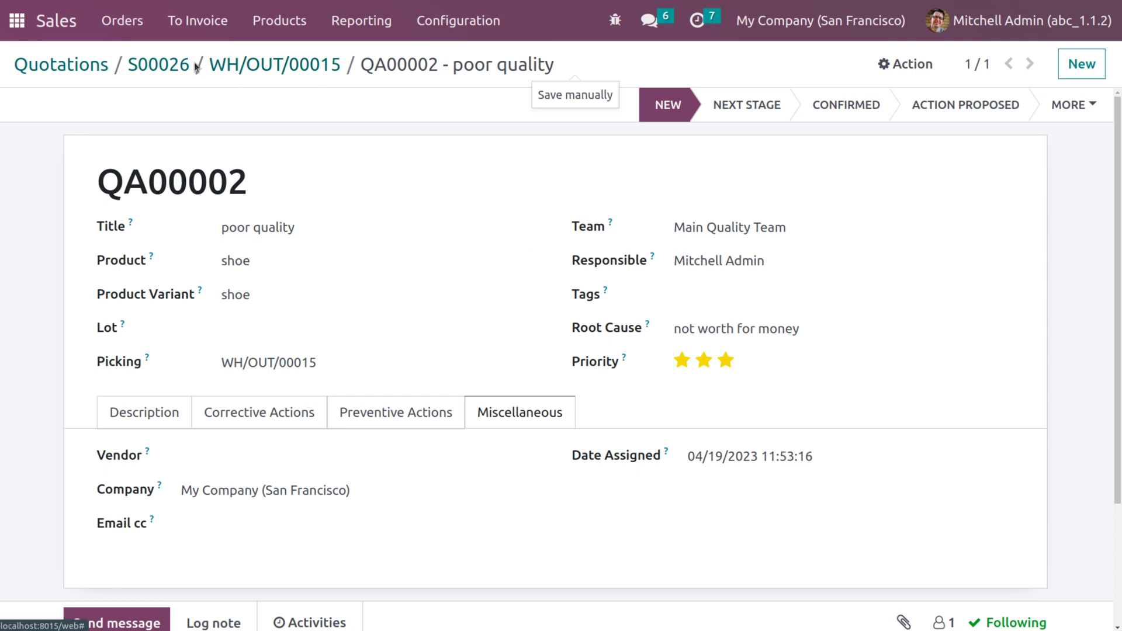
Return to the shoe's sales order, open its delivery and start the pending quality check
left_click(167, 66)
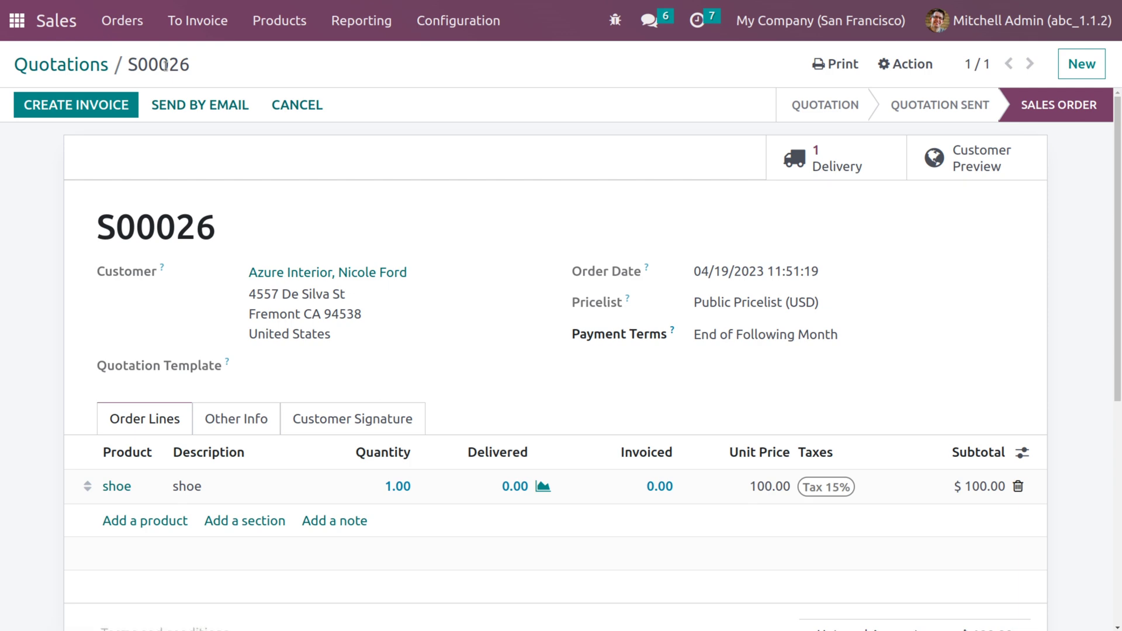
left_click(820, 165)
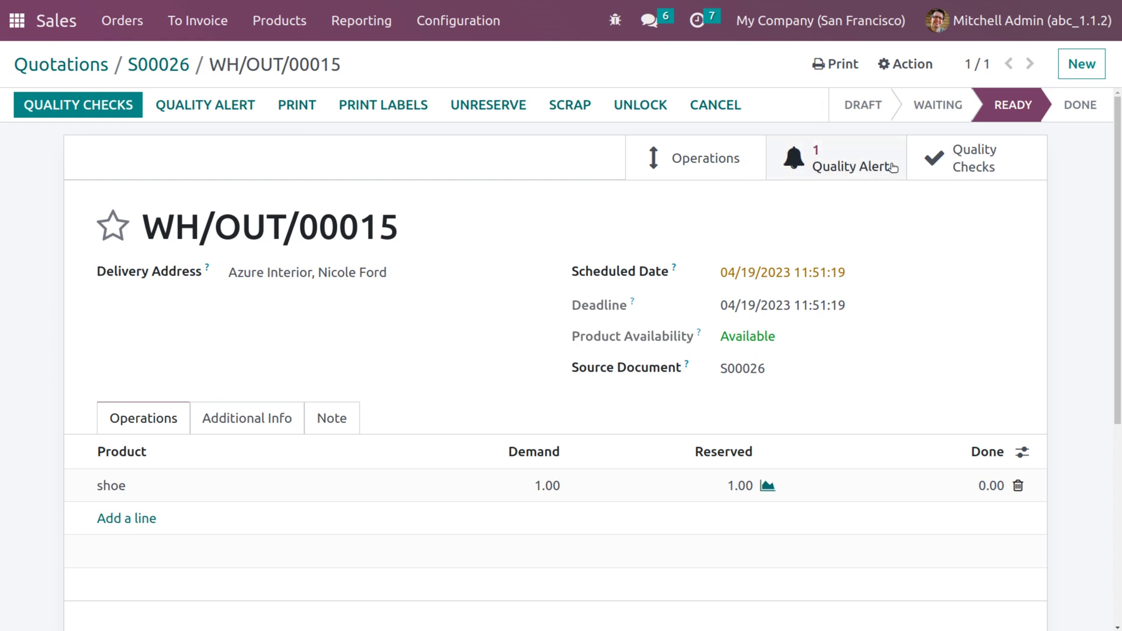
left_click(76, 106)
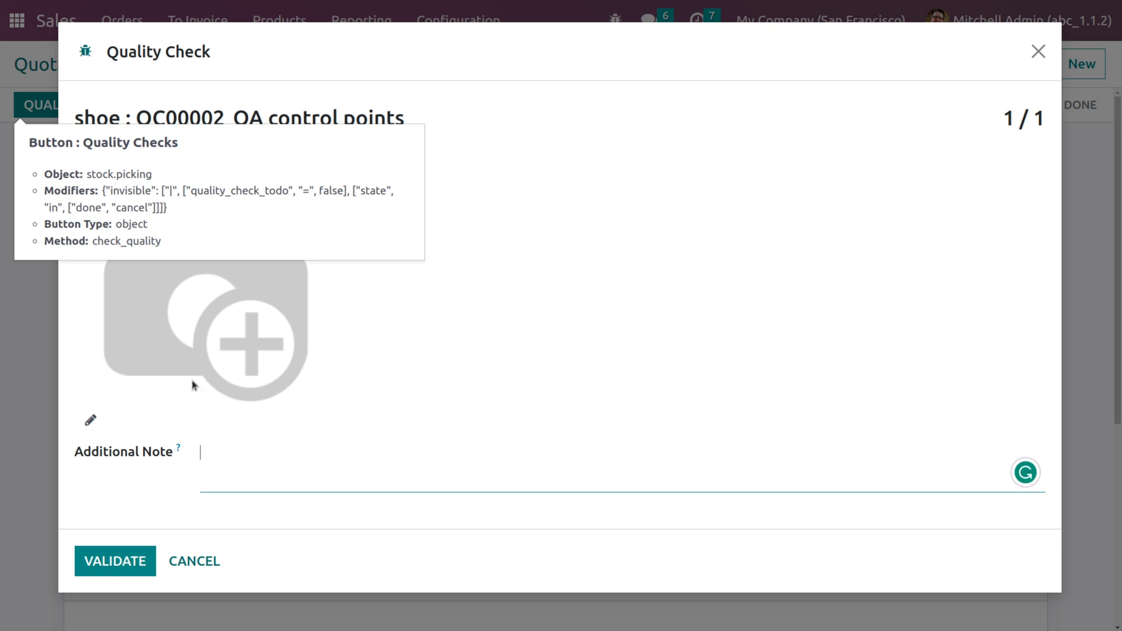
Upload shoes.jpg from the Downloads folder as the quality check's picture
left_click(436, 329)
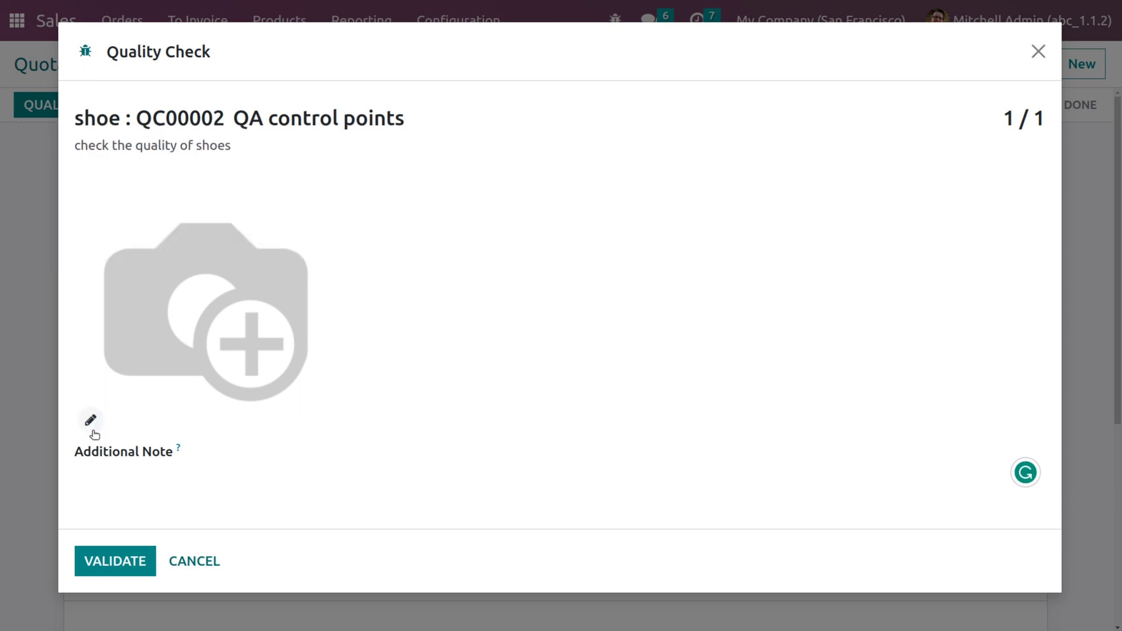
left_click(91, 421)
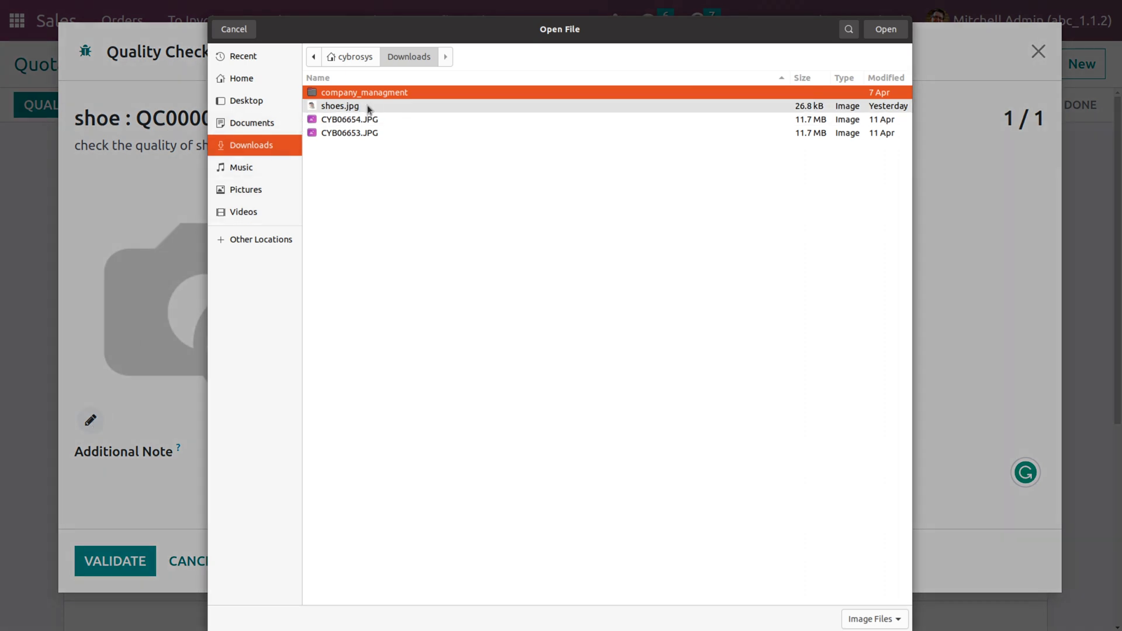
left_click(369, 105)
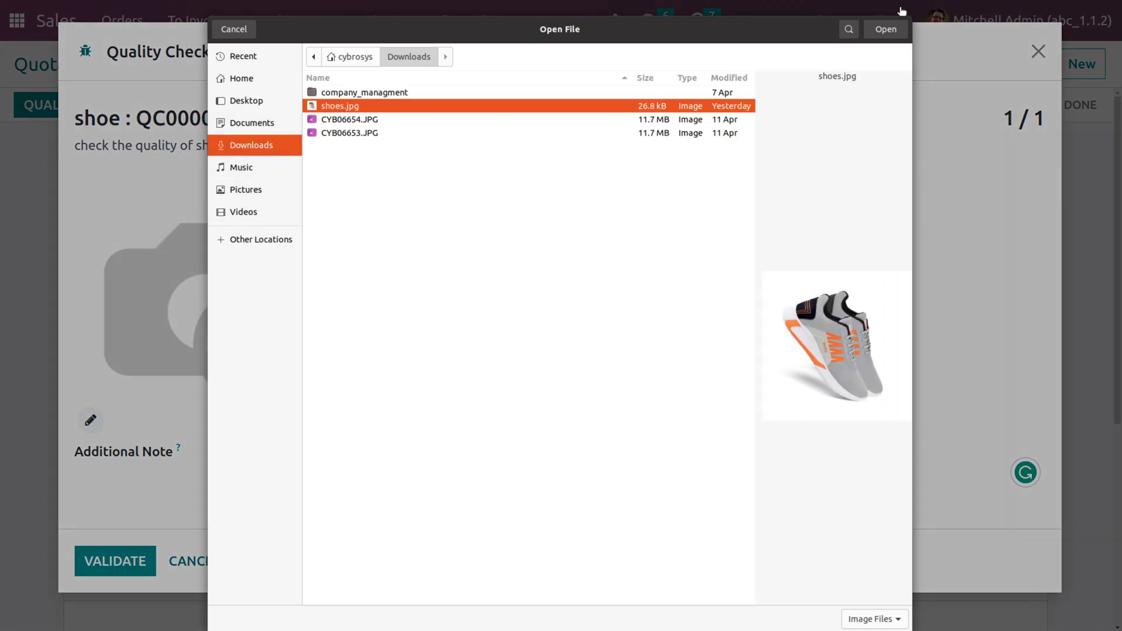
left_click(886, 30)
scroll(432, 369, "down", 4)
scroll(432, 369, "up", 4)
scroll(432, 369, "down", 4)
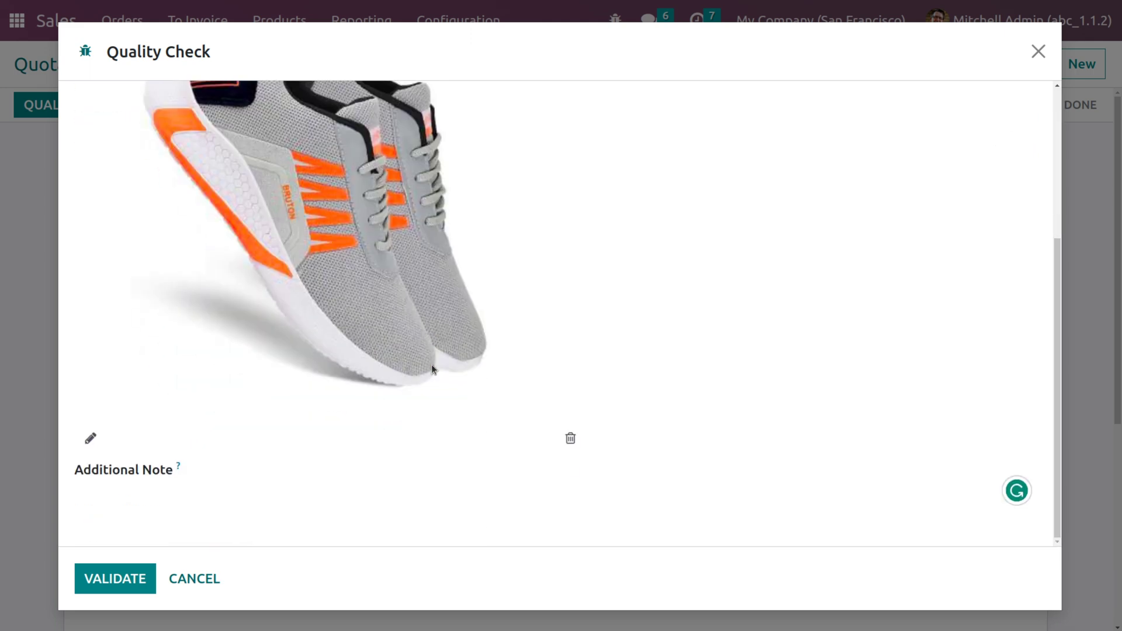
Enter "poor quality" as the quality check's additional note and validate the check
left_click(259, 493)
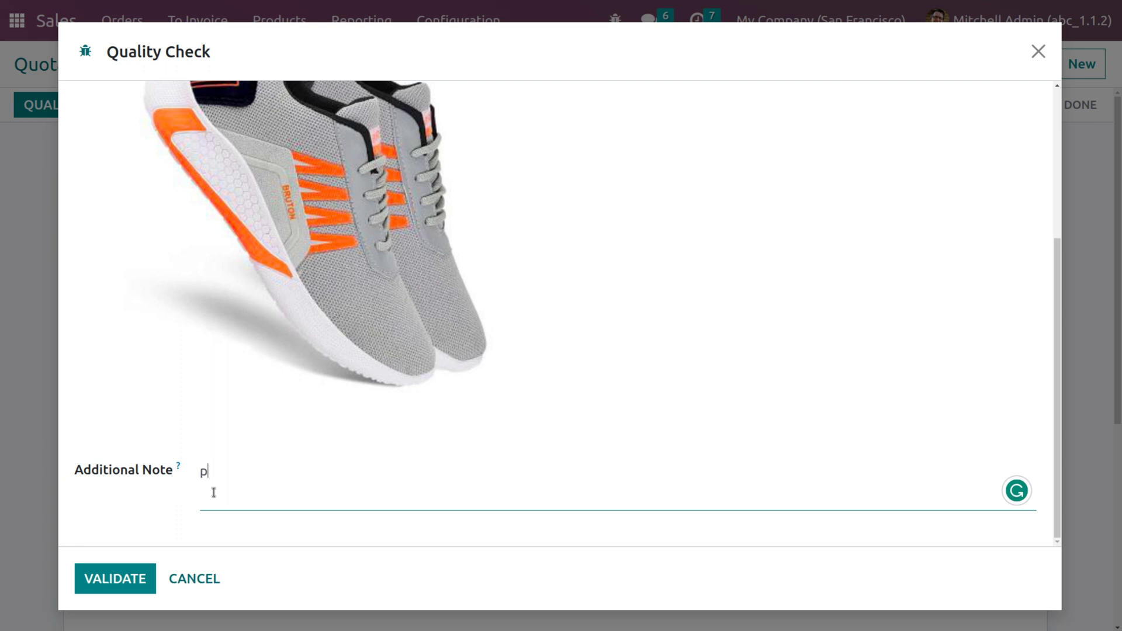
type("poor quality")
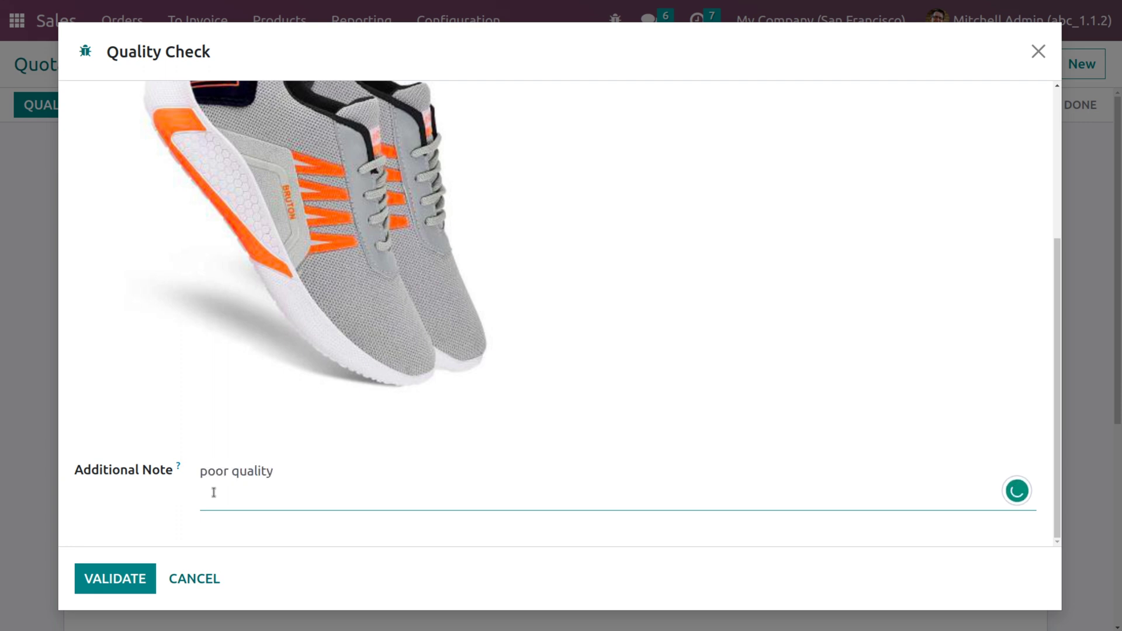
left_click(123, 588)
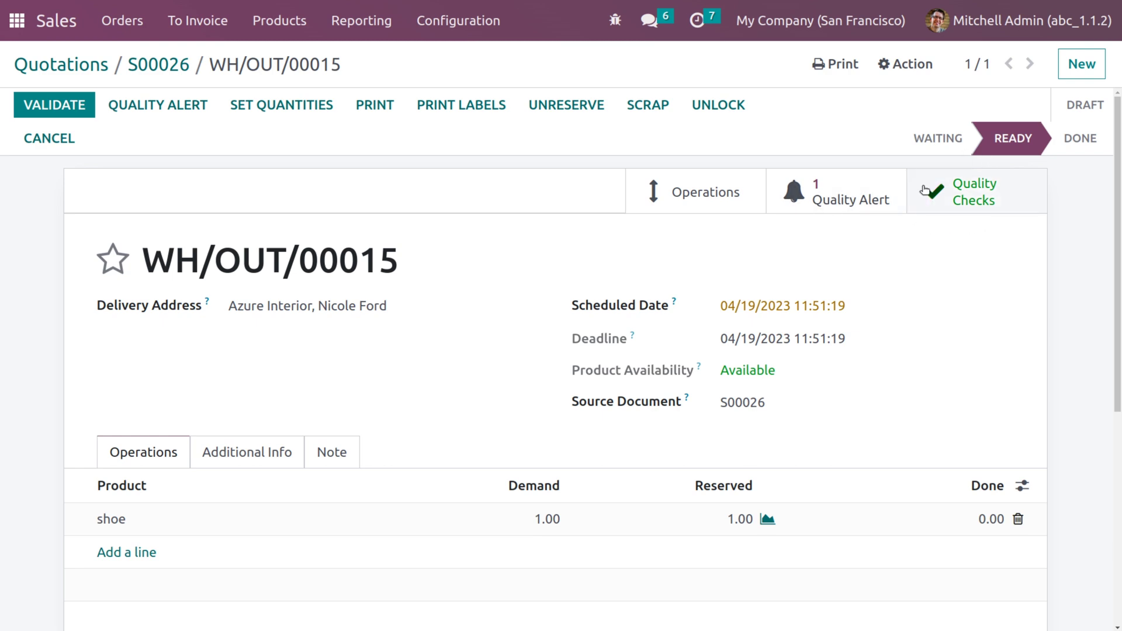
Mark the delivery's completed quality check for the shoe as failed and create a quality alert from it
left_click(959, 201)
left_click(772, 193)
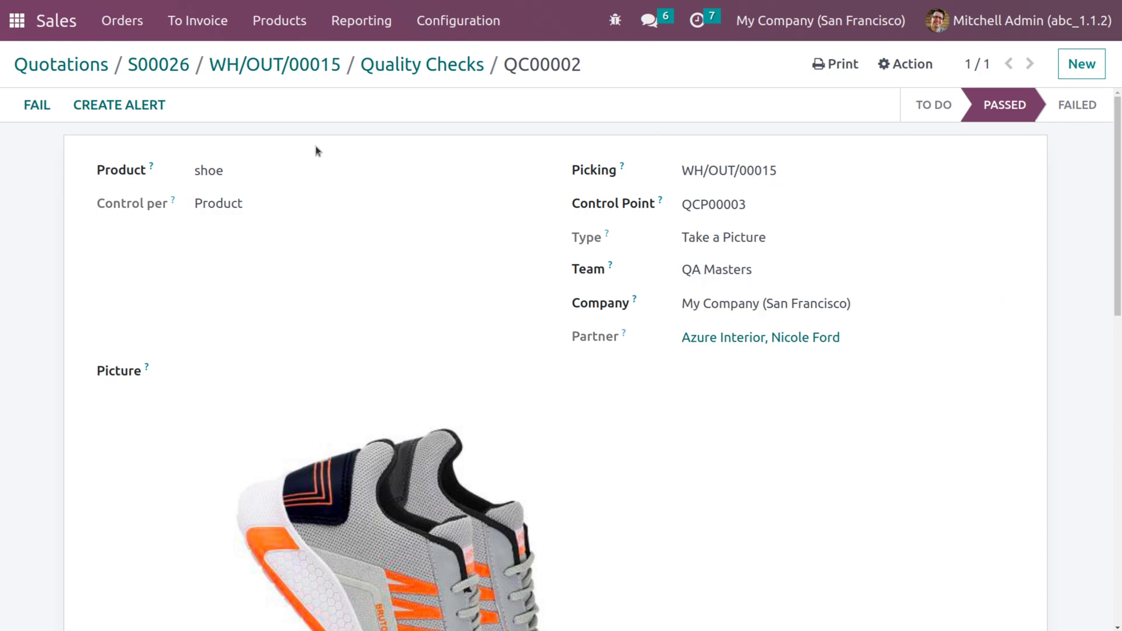
left_click(37, 104)
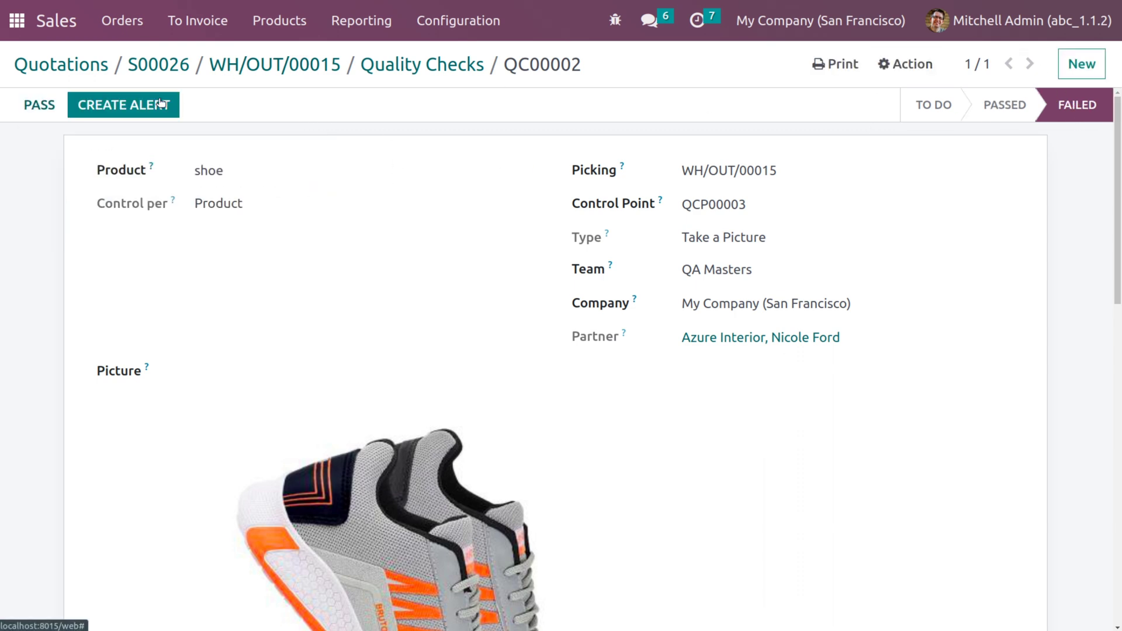
left_click(132, 111)
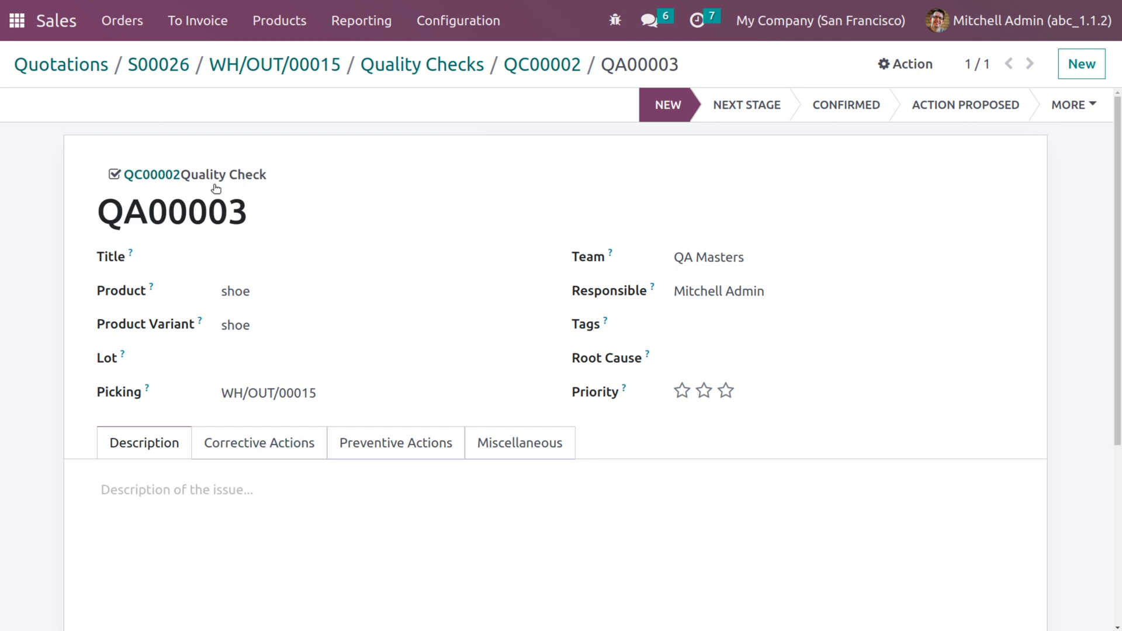
Return to the shoe order's delivery and review both of its quality alerts
left_click(160, 69)
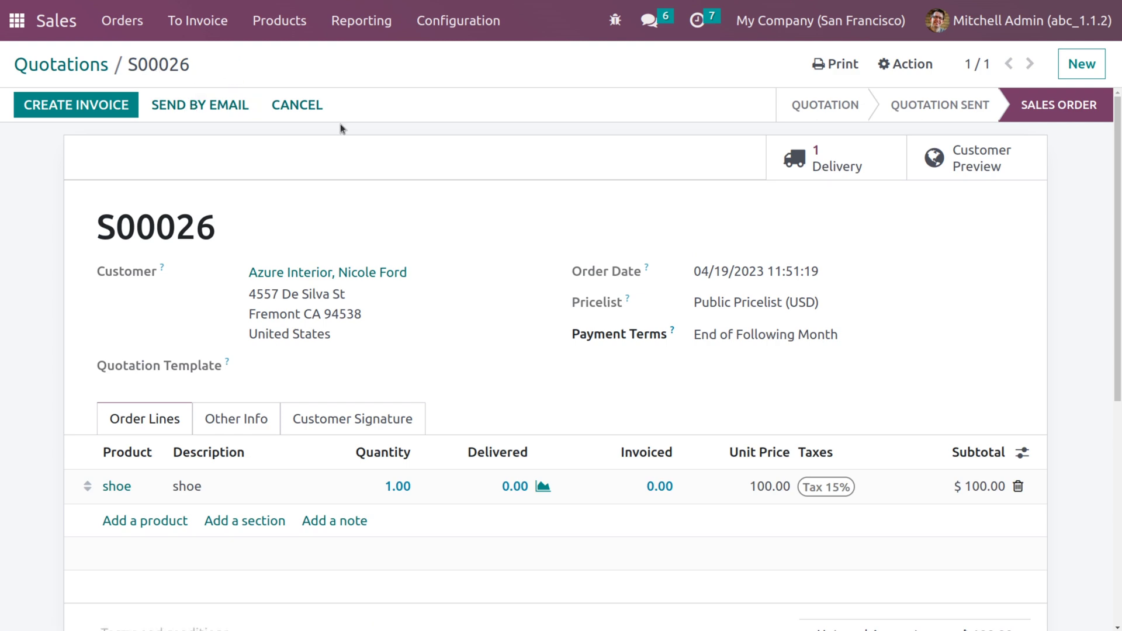
left_click(852, 174)
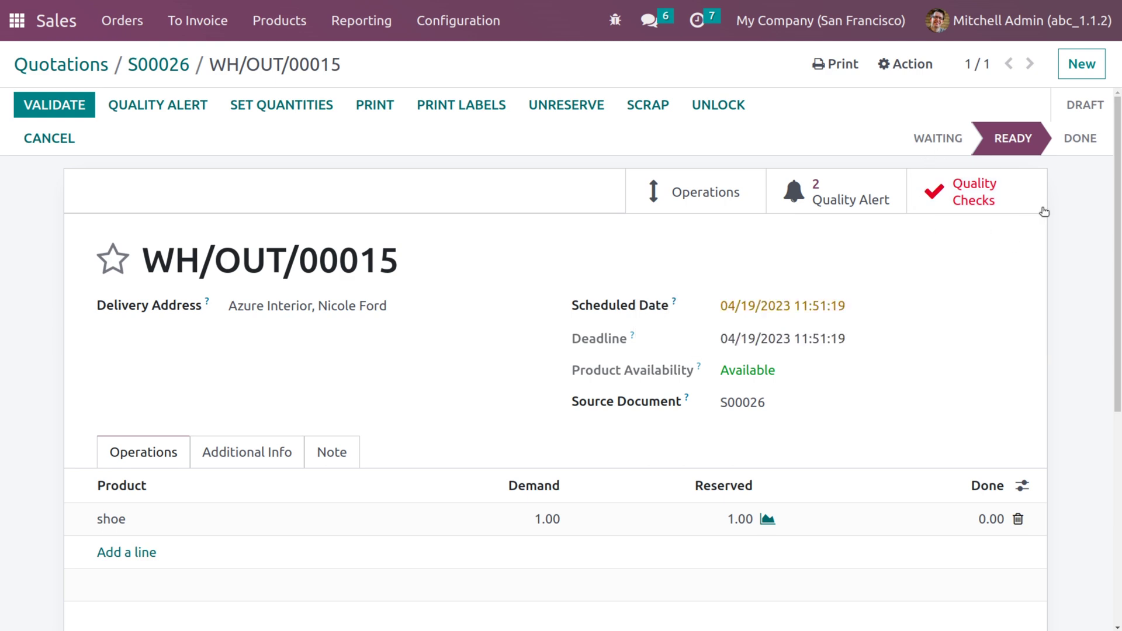
left_click(828, 192)
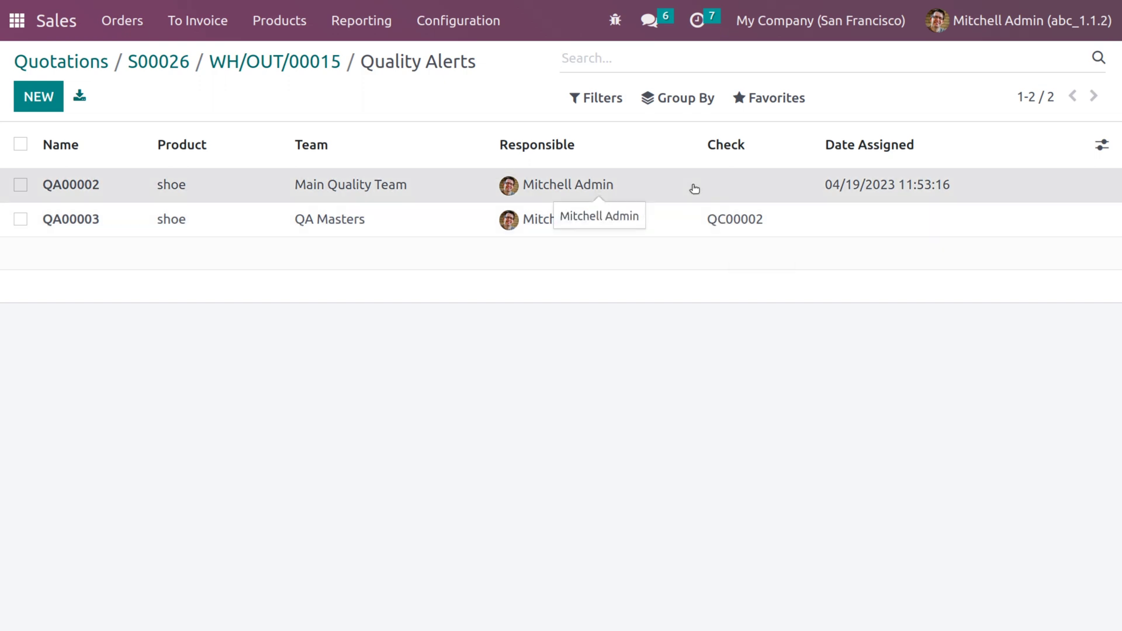
left_click(694, 188)
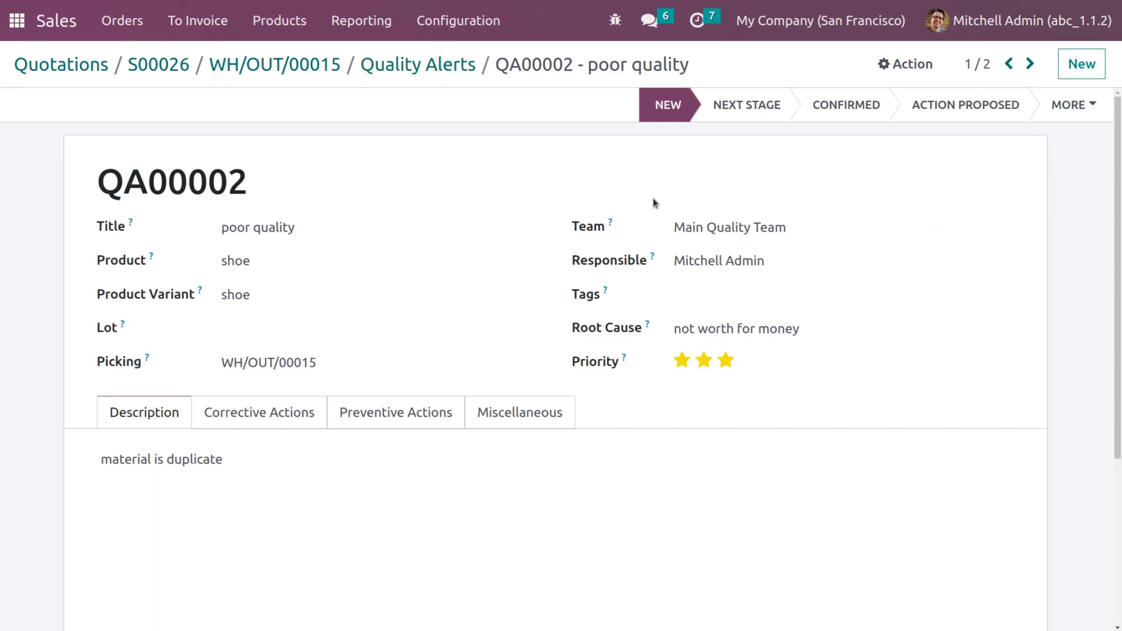
left_click(387, 65)
left_click(375, 219)
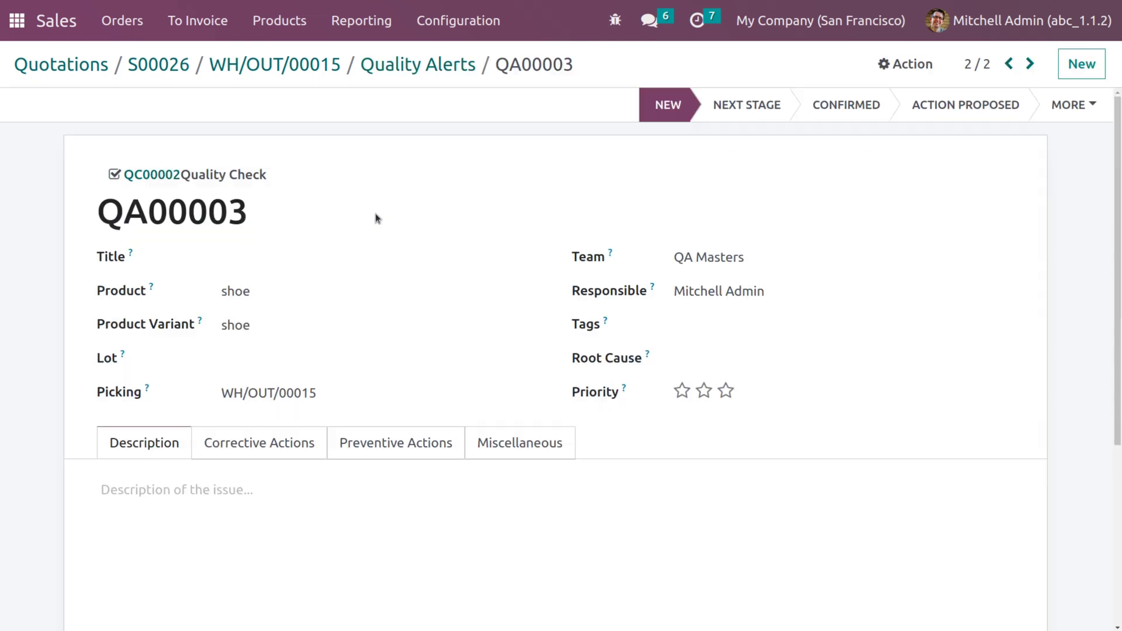
left_click(264, 63)
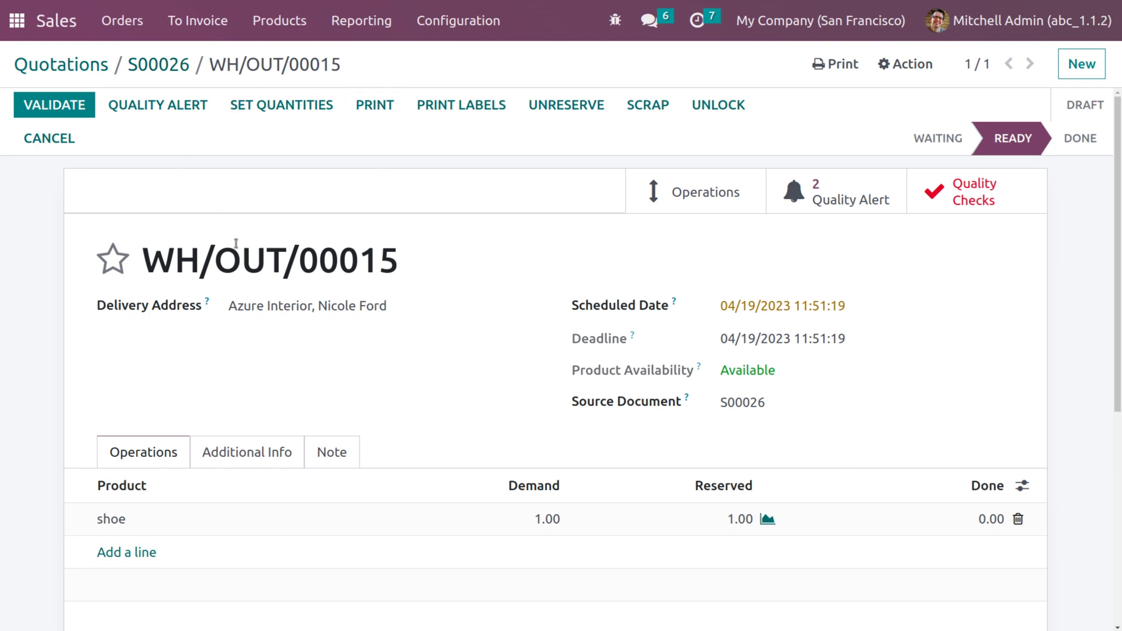
In the Quality app, change the type of the shoe's control point "QA control points" to Pass - Fail and save it
left_click(16, 21)
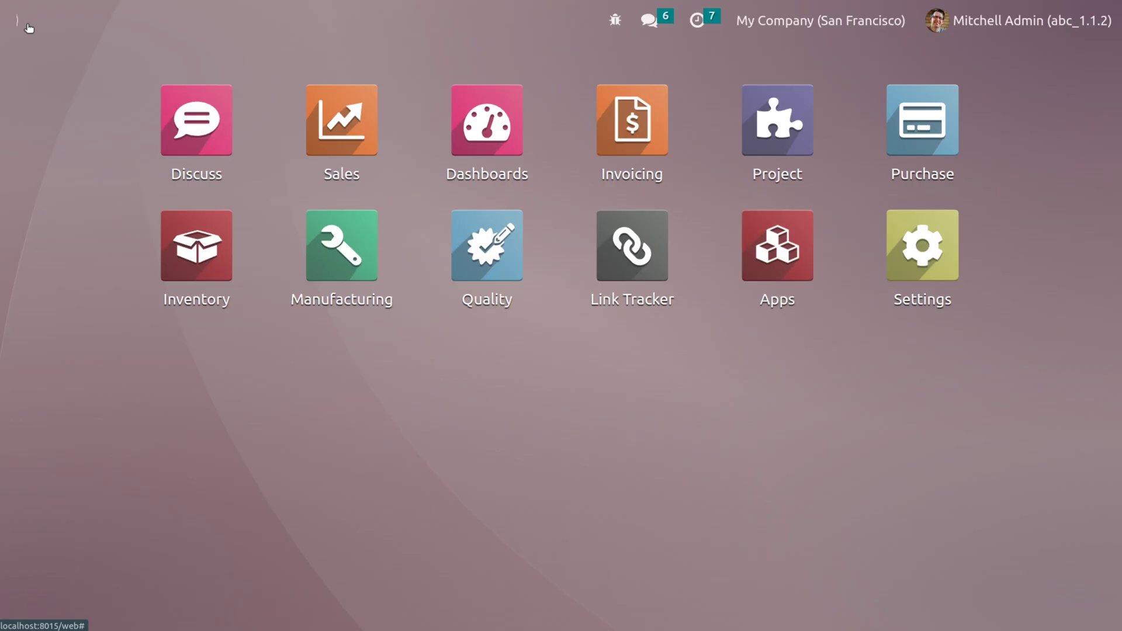
left_click(474, 282)
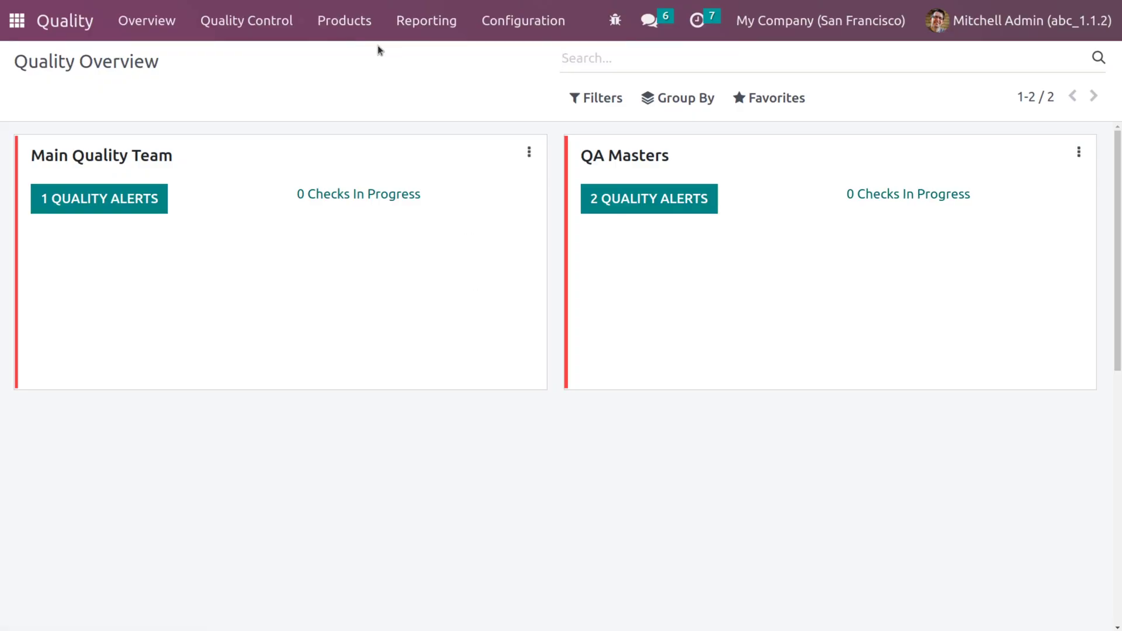
left_click(286, 17)
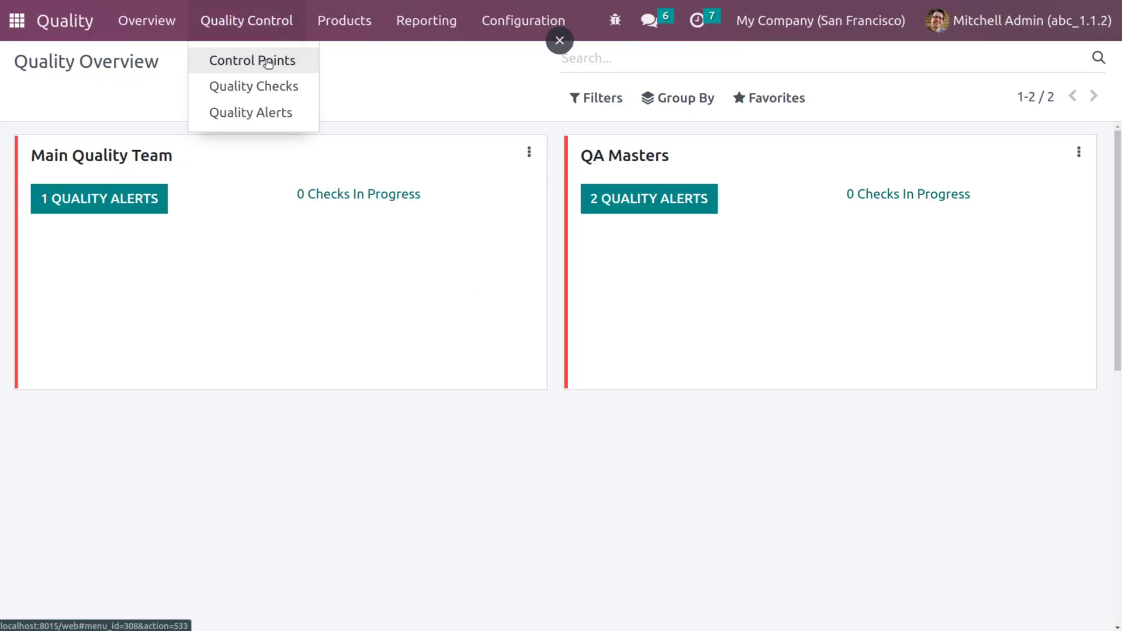
left_click(265, 60)
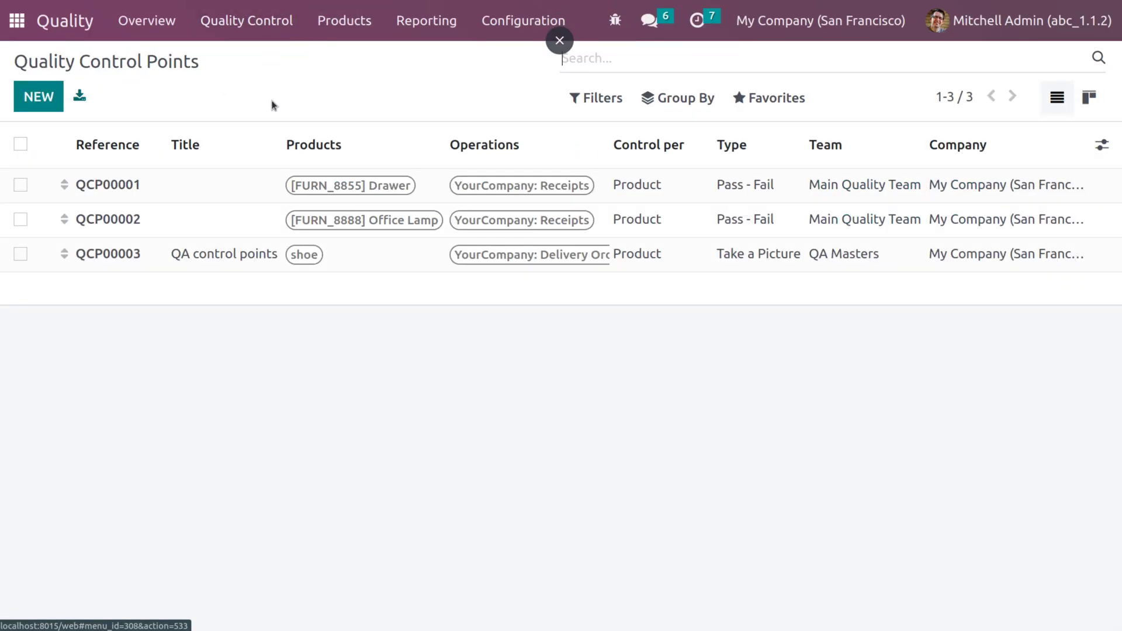
left_click(239, 267)
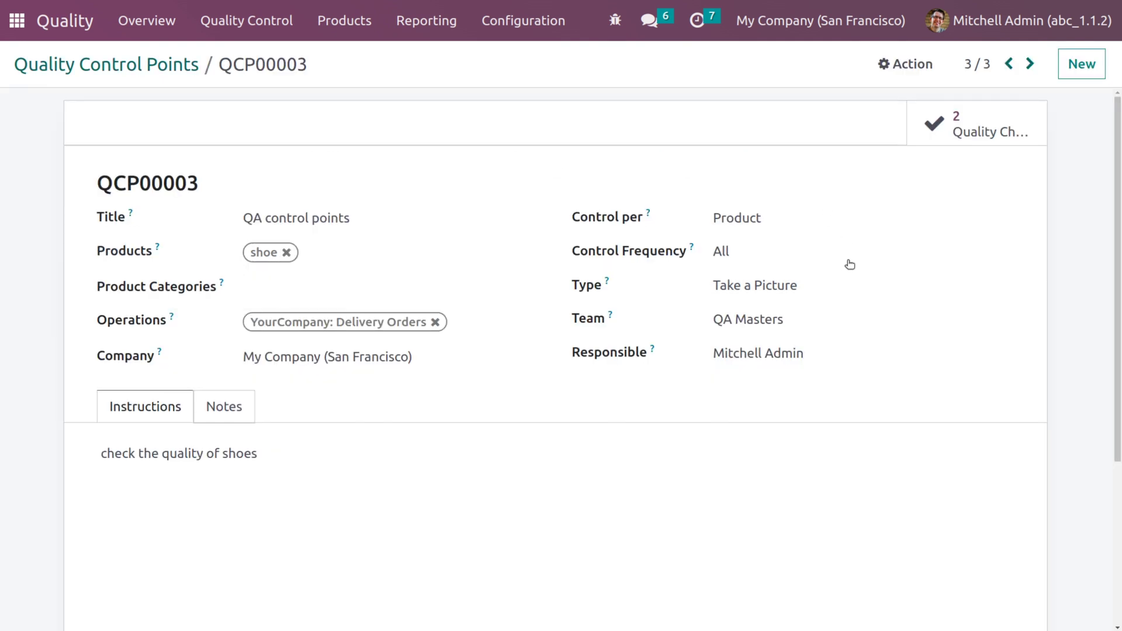
left_click(804, 286)
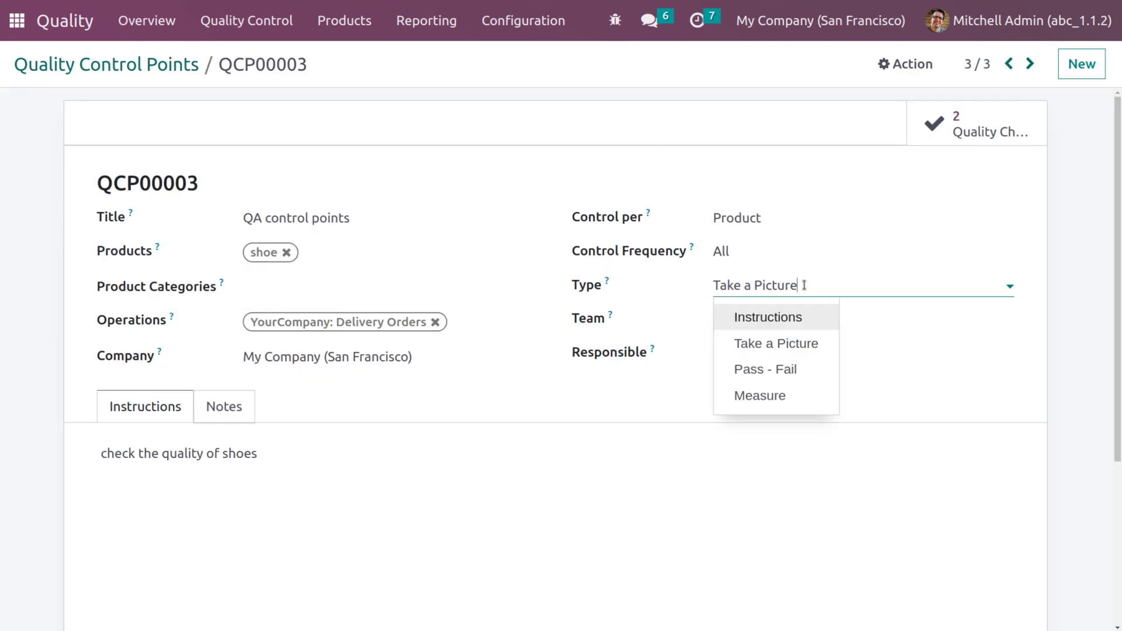
left_click(759, 369)
left_click(327, 65)
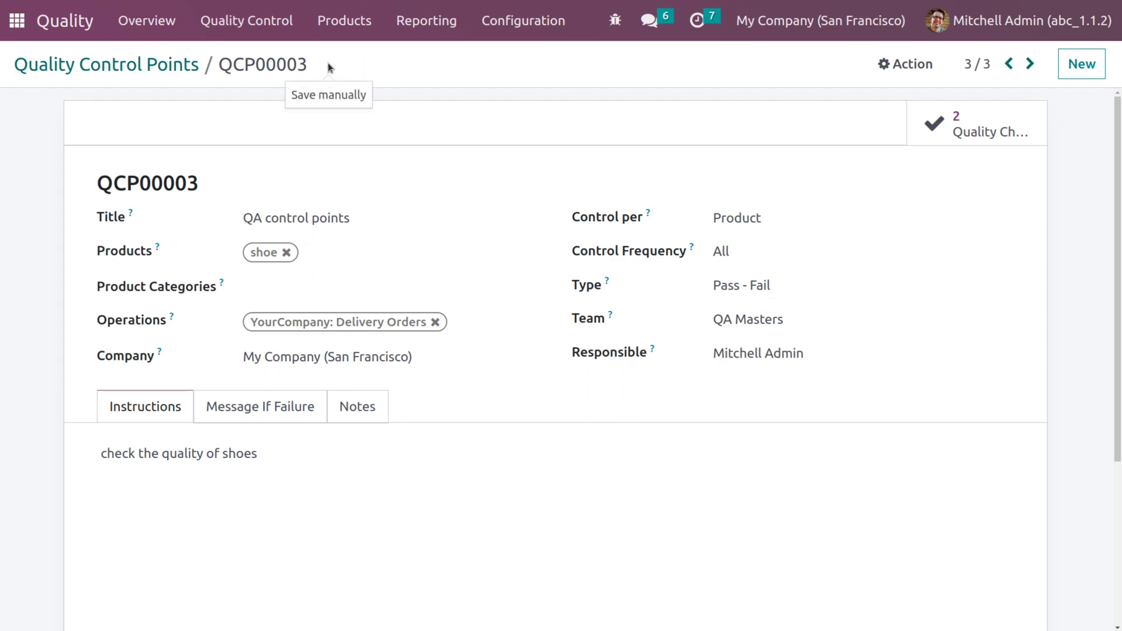
Switch to the Sales app and create a new quotation for the customer Deco Addict
left_click(17, 20)
type("sa")
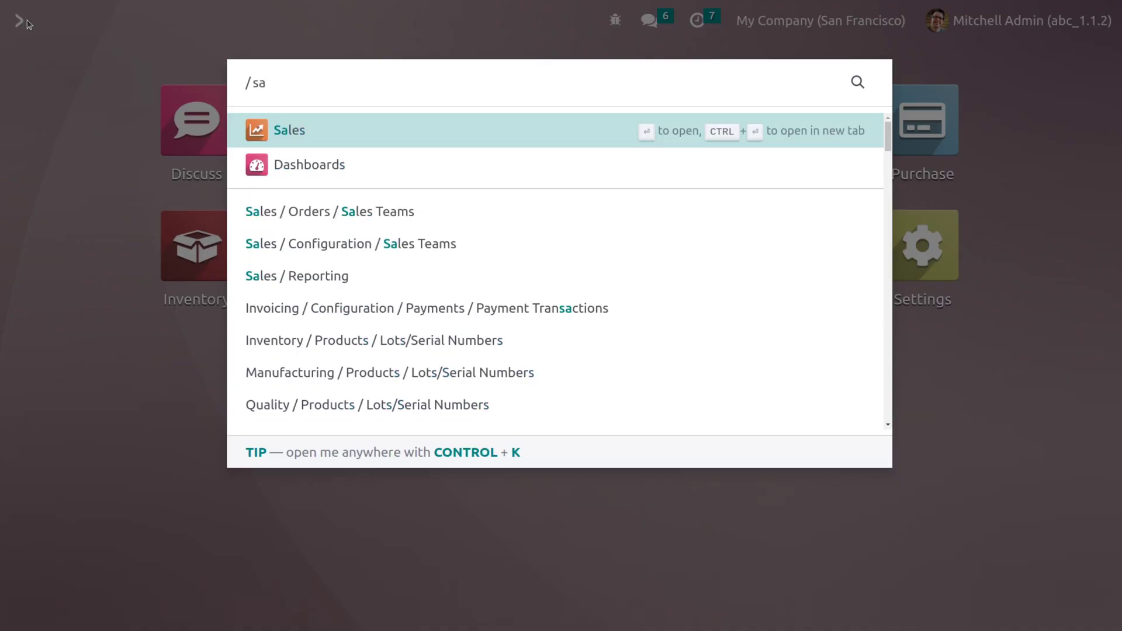
key("Return")
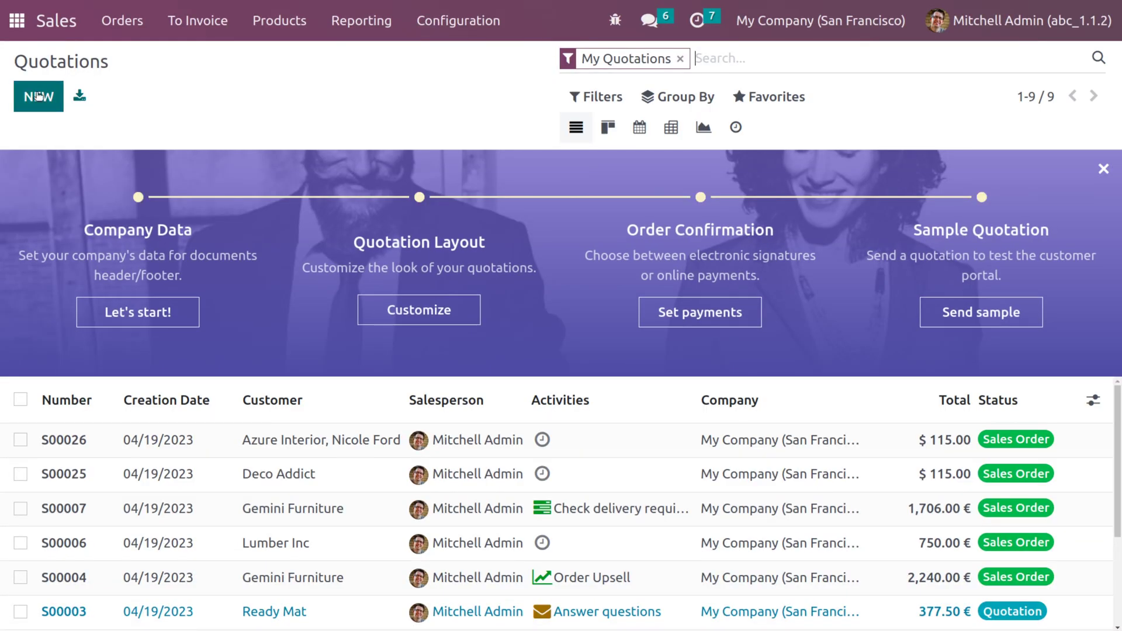
left_click(39, 97)
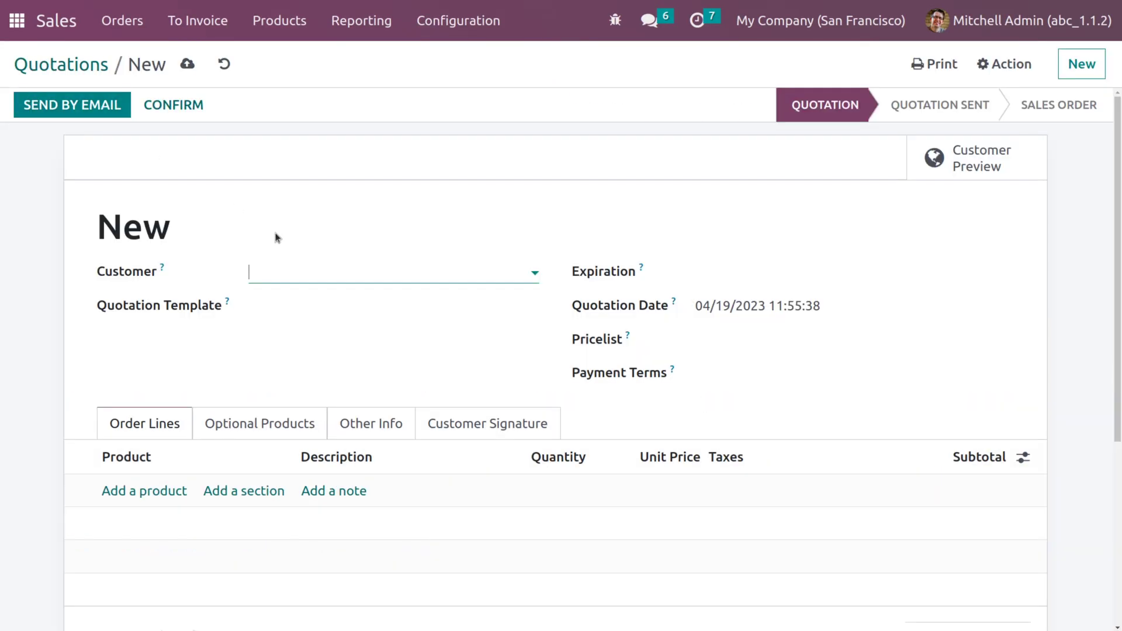
left_click(321, 269)
left_click(306, 306)
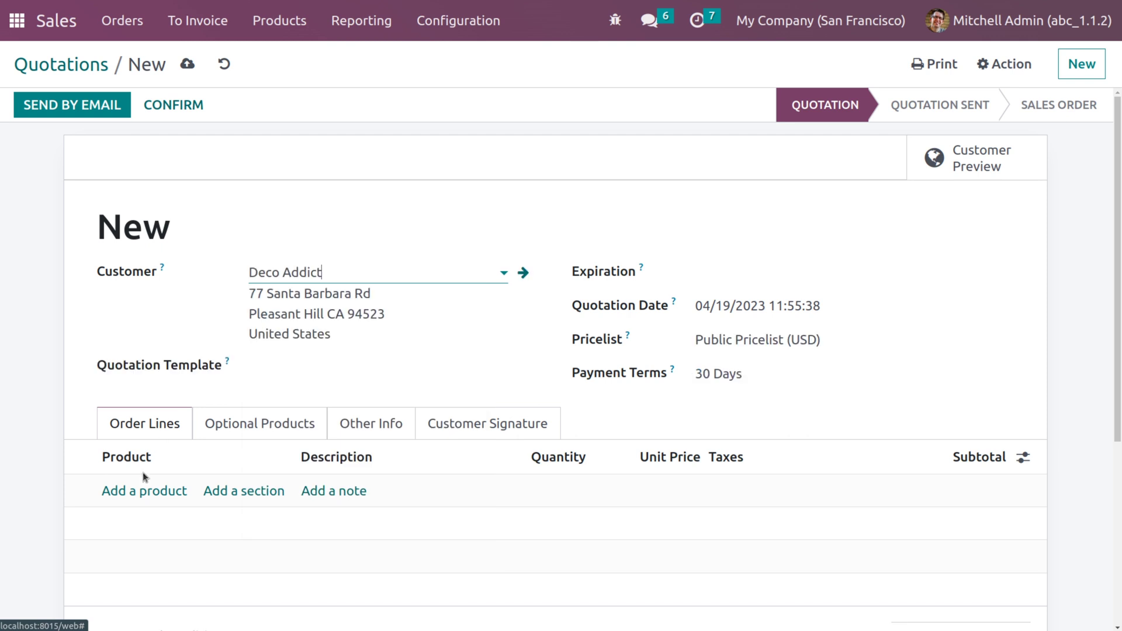
Add the product "shoes" to the quotation's order lines, confirm the order and open its delivery
left_click(141, 482)
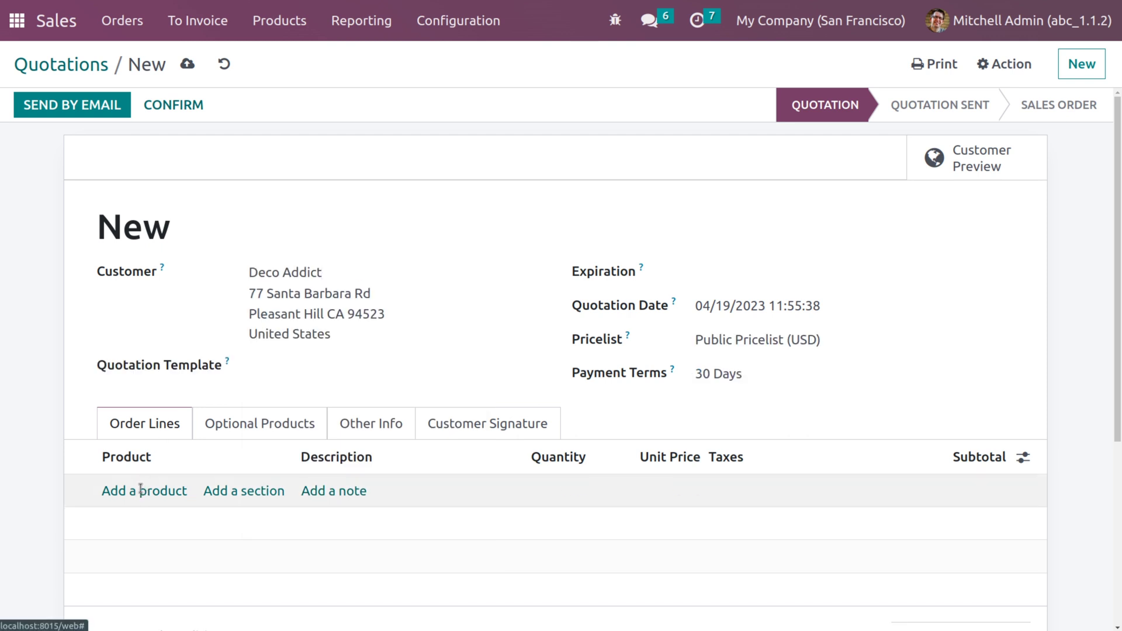
left_click(140, 490)
type("shoes")
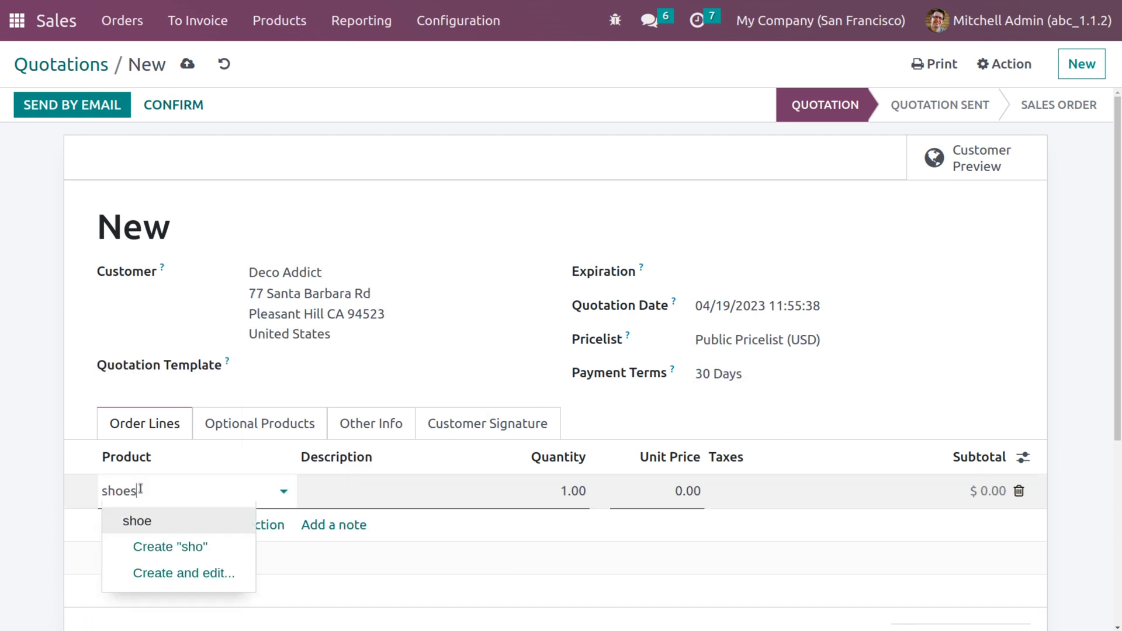
key("Return")
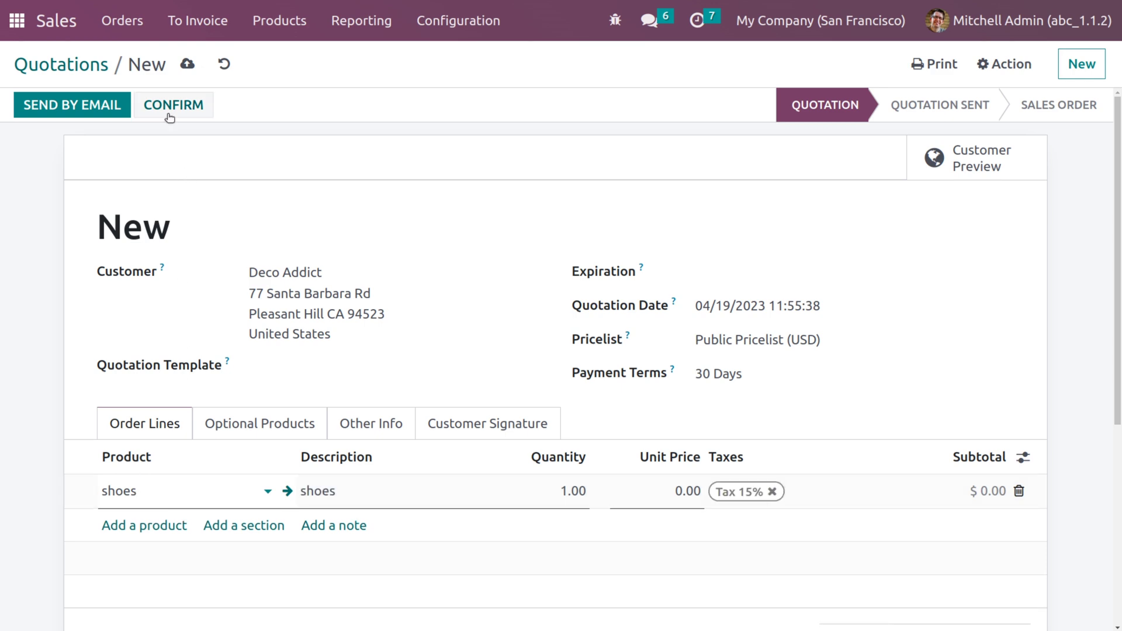
left_click(170, 116)
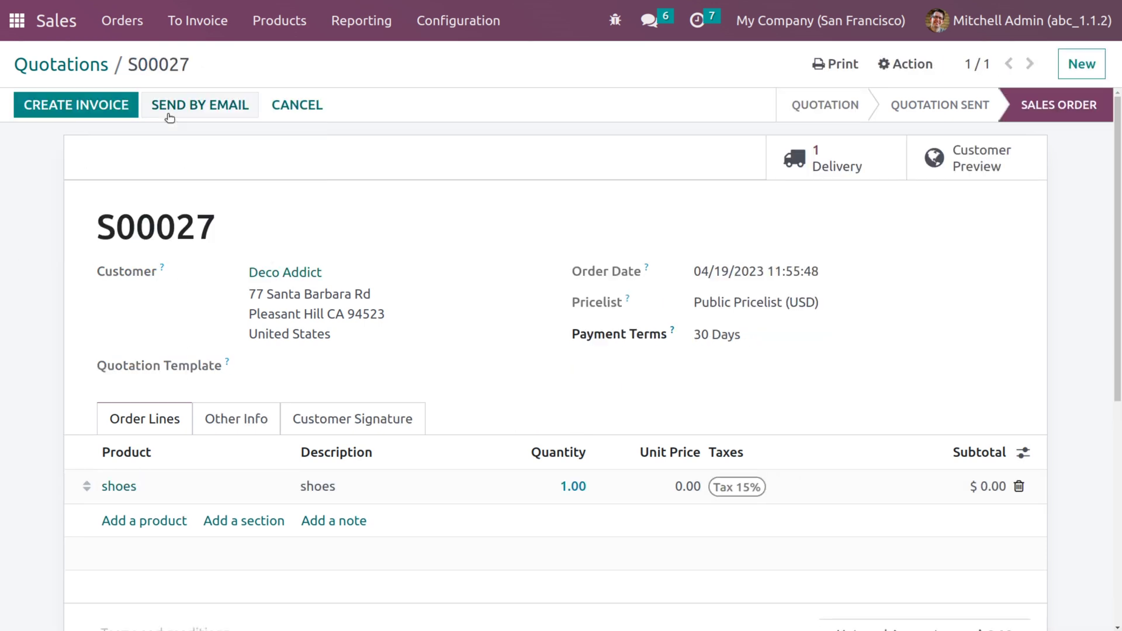
left_click(823, 177)
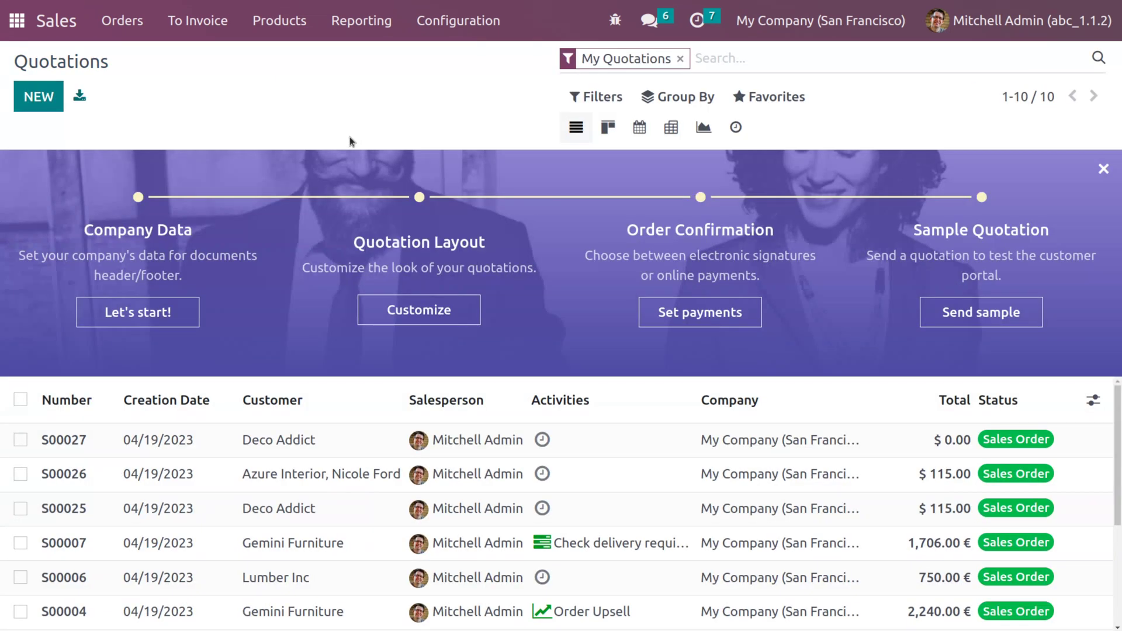
Create a new quotation for the customer Deco Addict
left_click(29, 108)
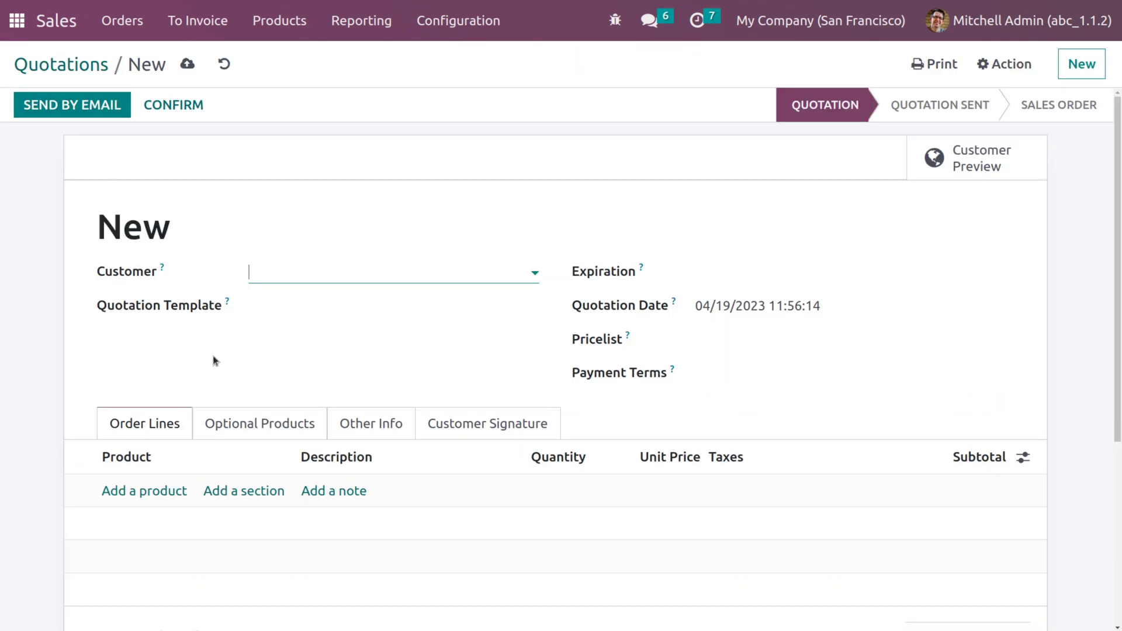
left_click(309, 275)
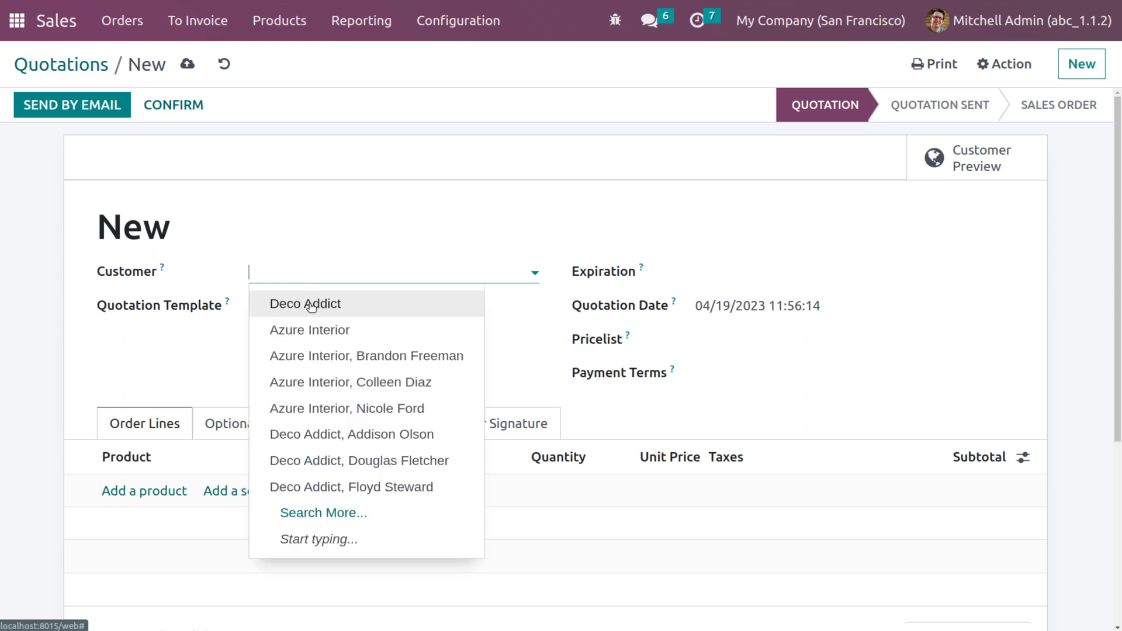
left_click(310, 305)
Add the product "shoe" to the quotation's order lines and confirm the order
left_click(133, 491)
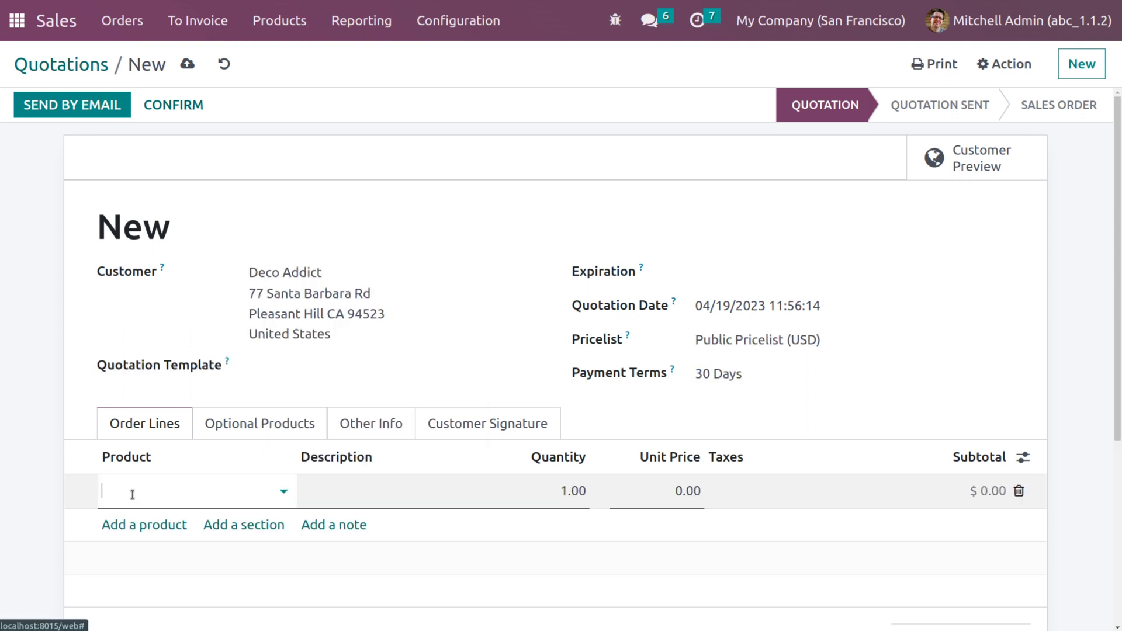
type("sj")
type("h")
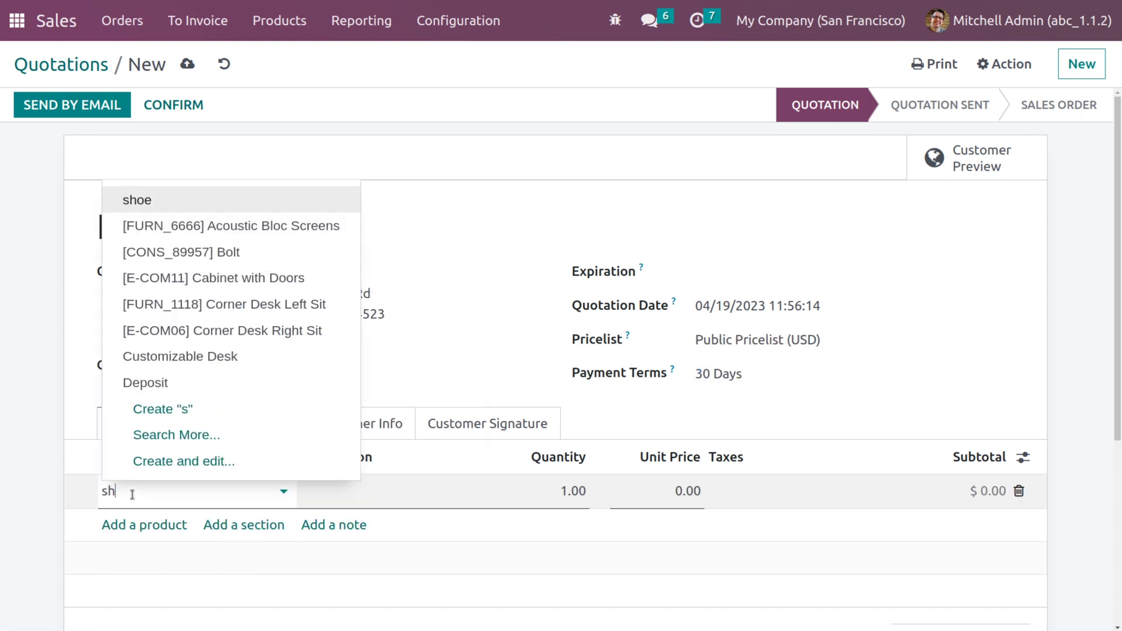
key("Return")
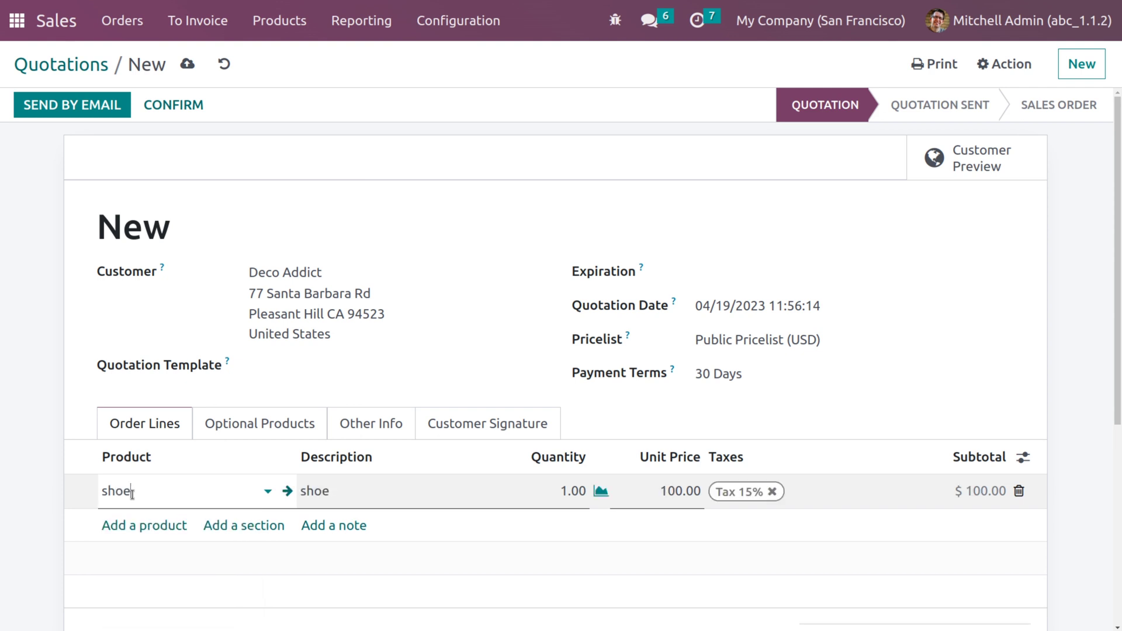
left_click(165, 104)
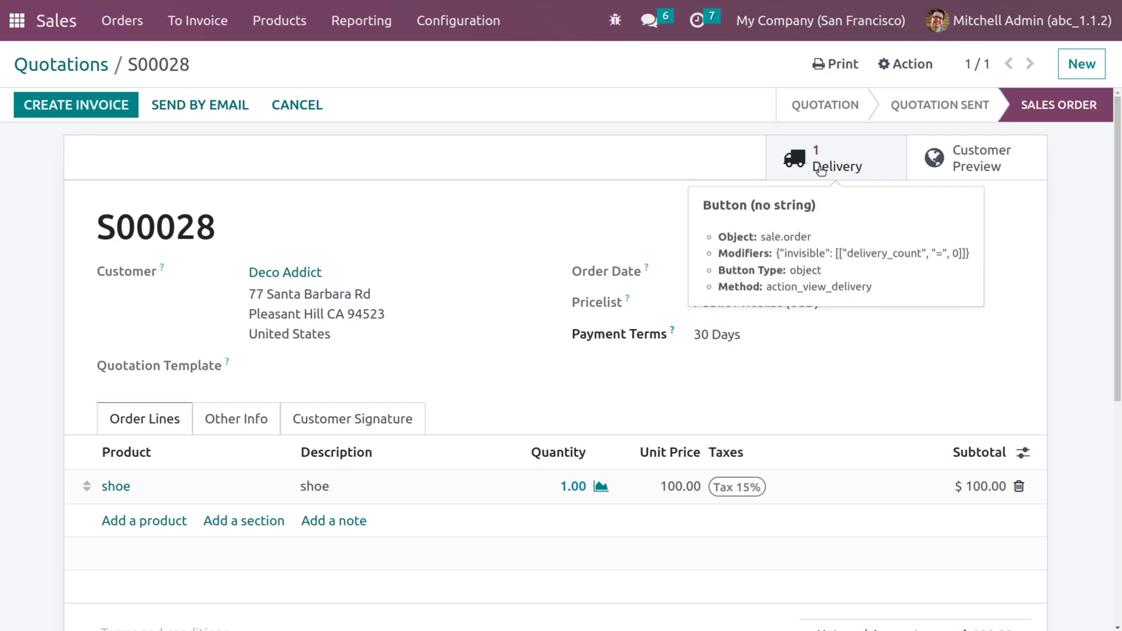
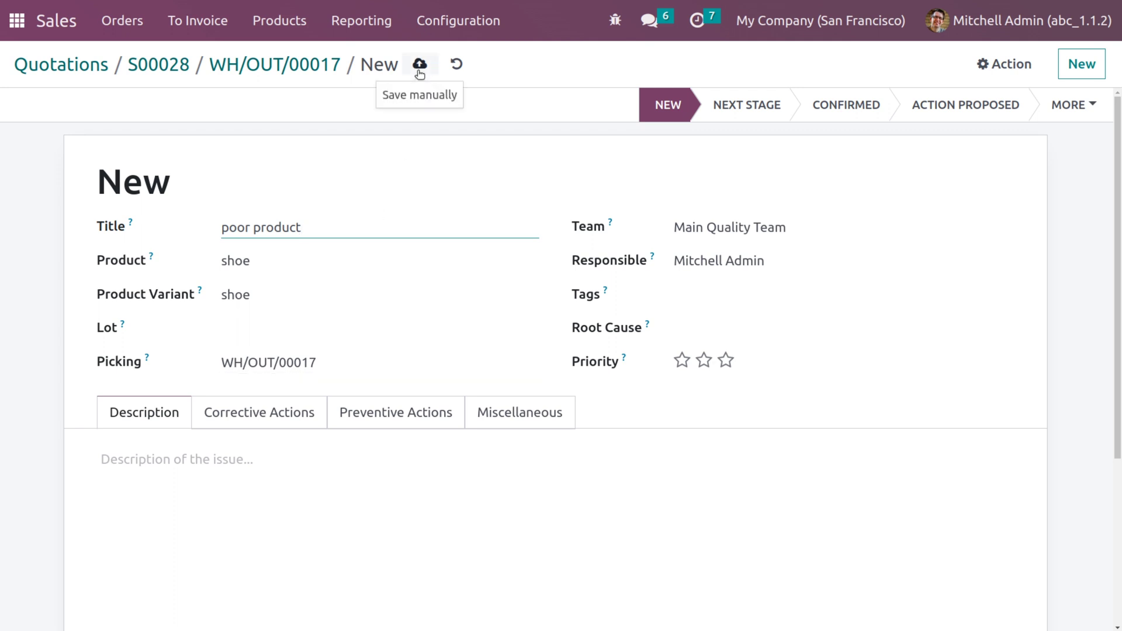
Save the shoe quality alert titled "poor product" and review it from the order's delivery
left_click(420, 64)
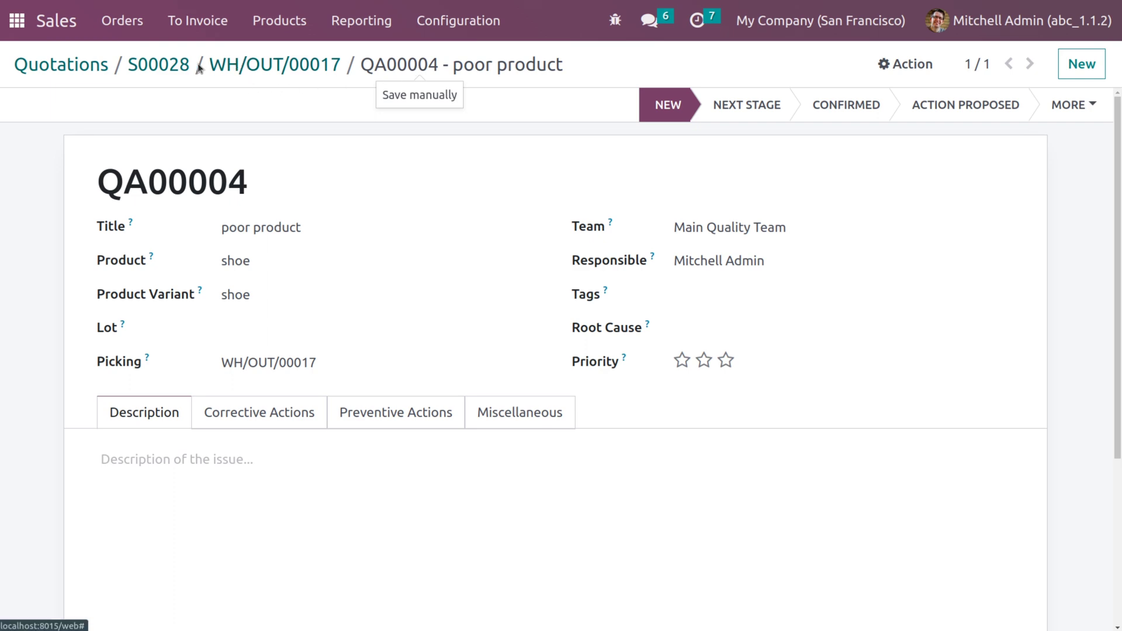
left_click(175, 65)
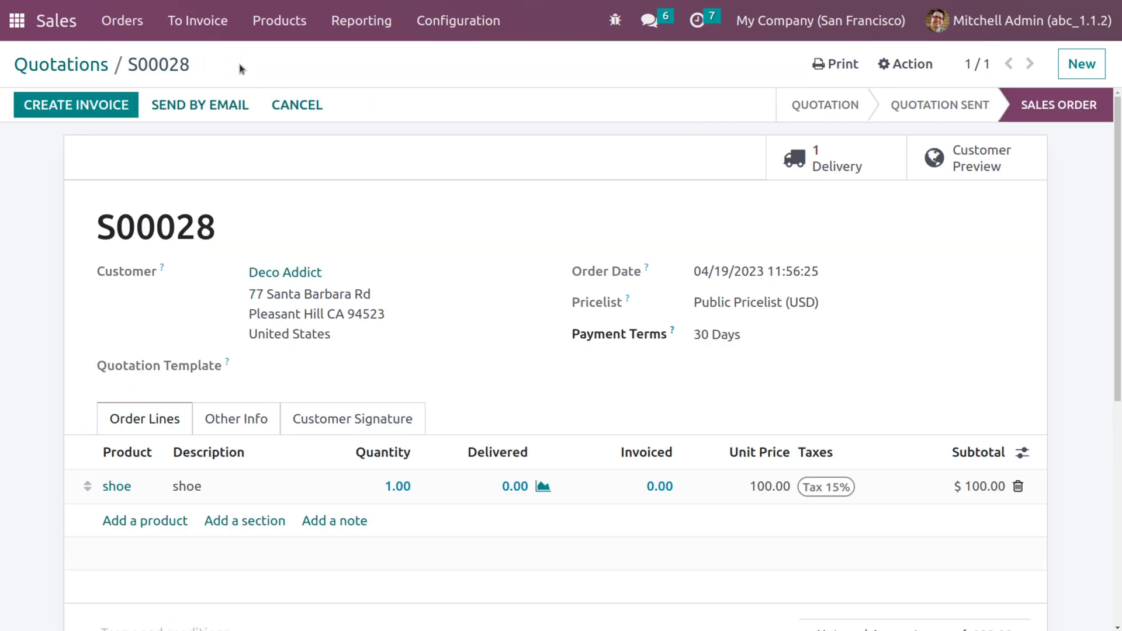
left_click(840, 162)
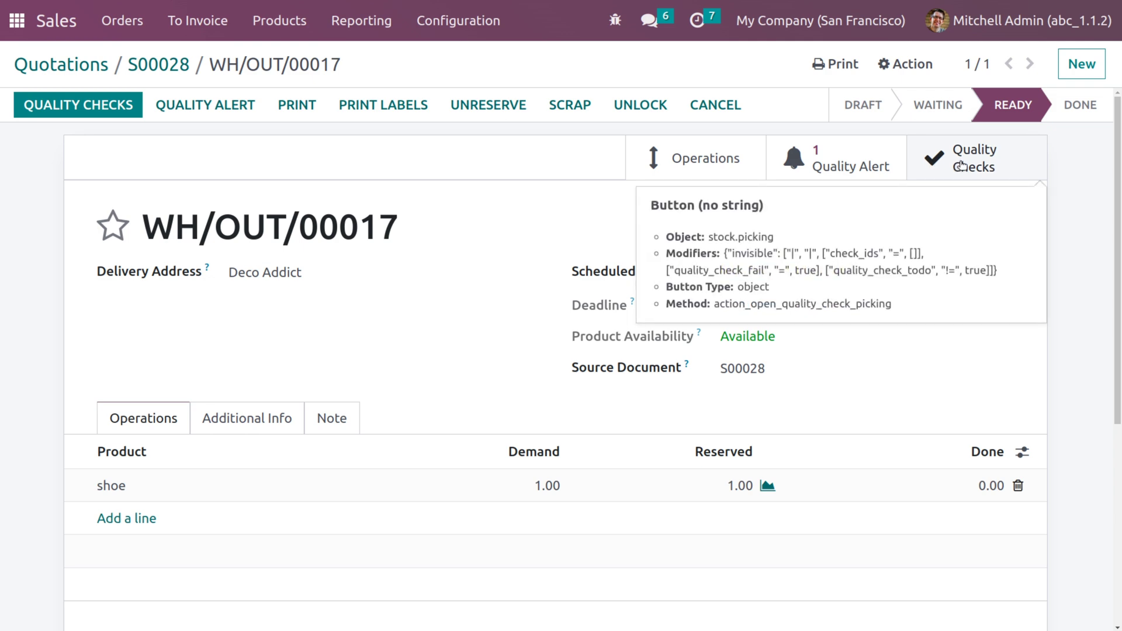
left_click(890, 163)
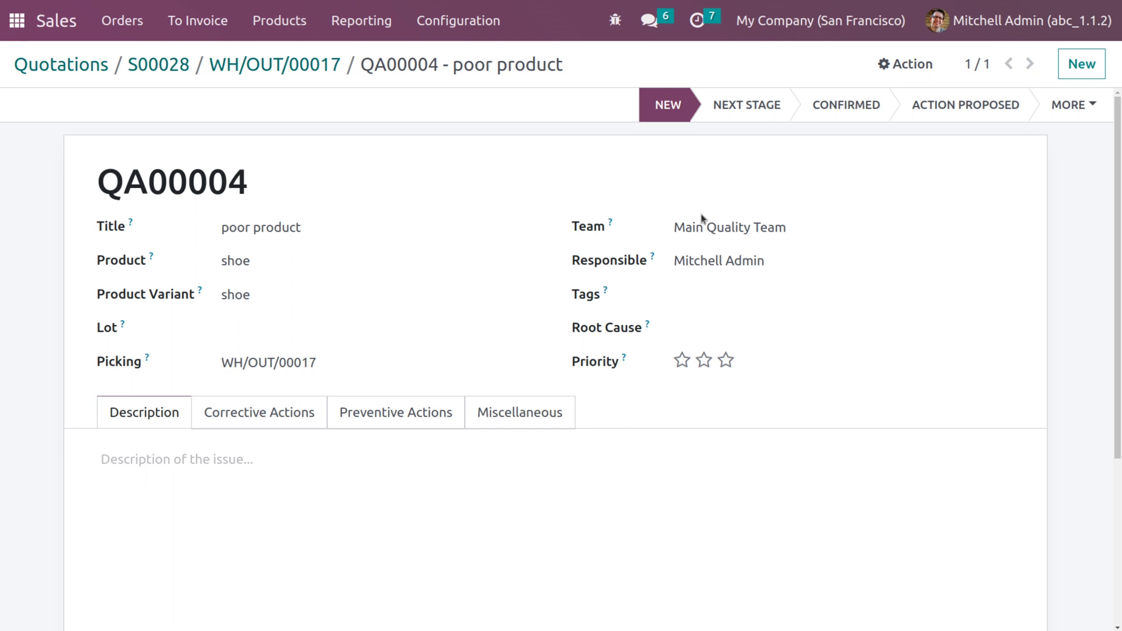
key("alt+Left")
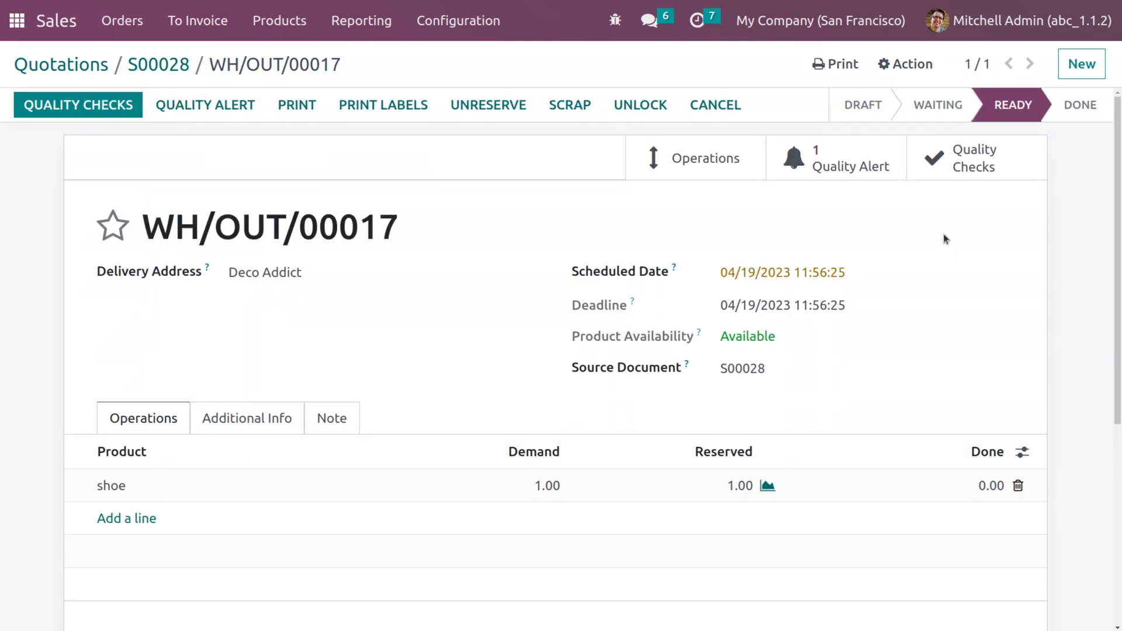
Open the shoe's quality check from the delivery and mark it as failed
left_click(962, 158)
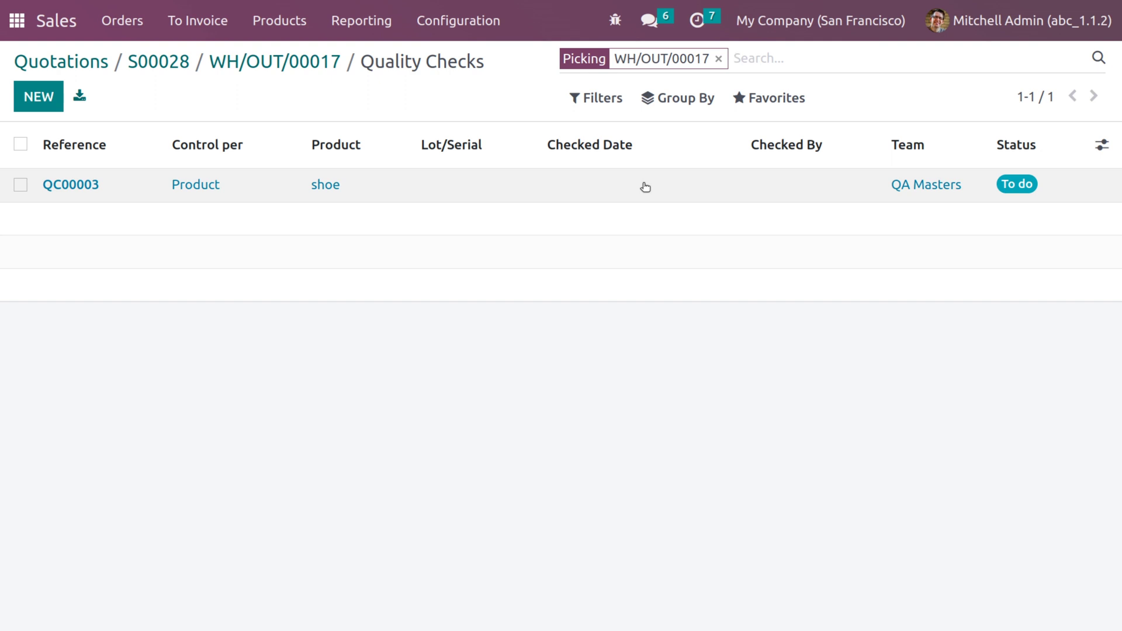
left_click(645, 187)
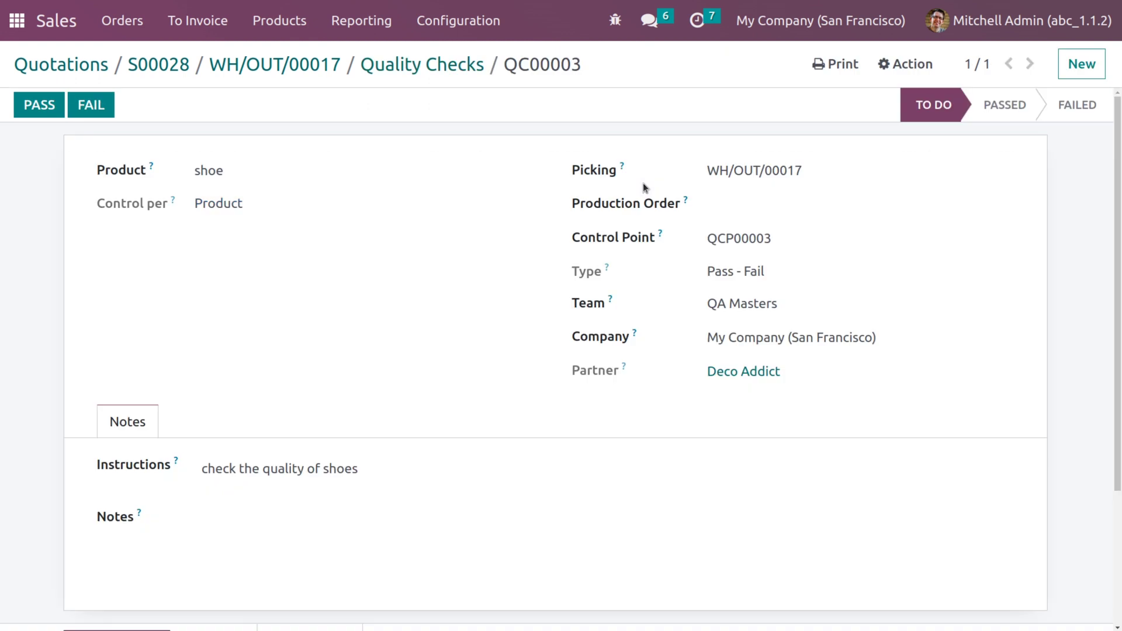
left_click(99, 106)
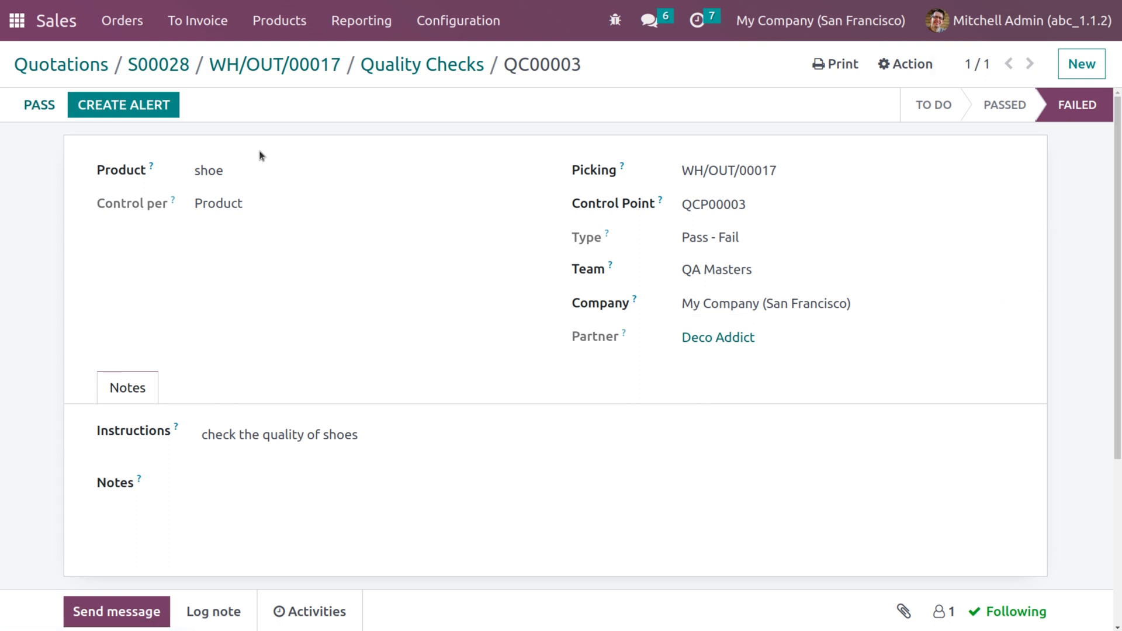
In the Quality app, change the type of the shoe's control point "QA control points" to Measure and save it
left_click(16, 23)
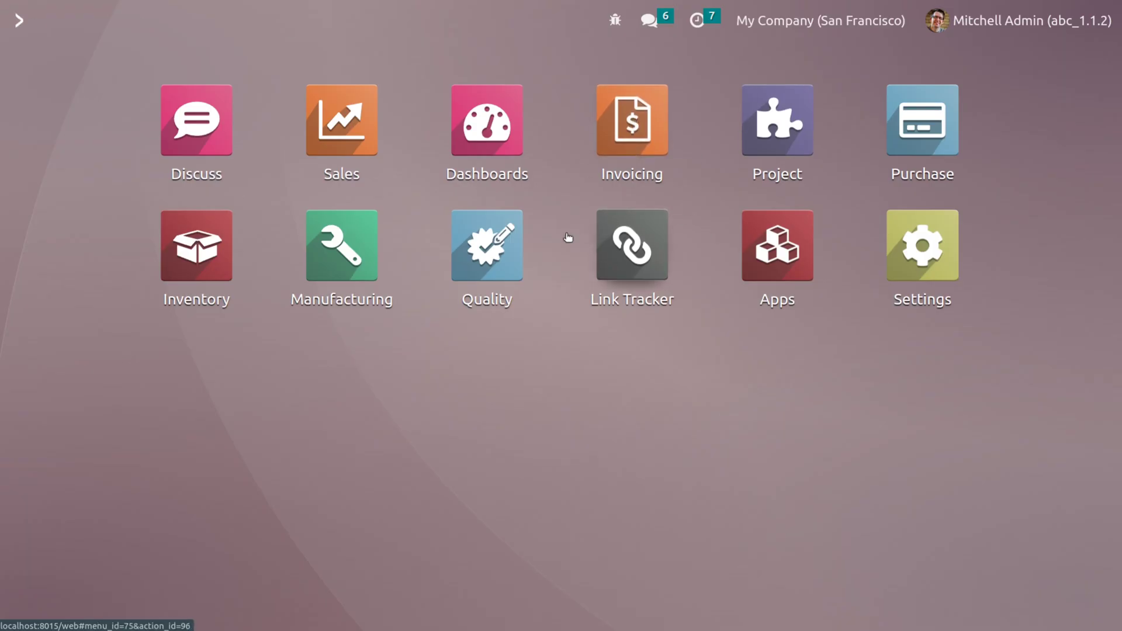
left_click(503, 247)
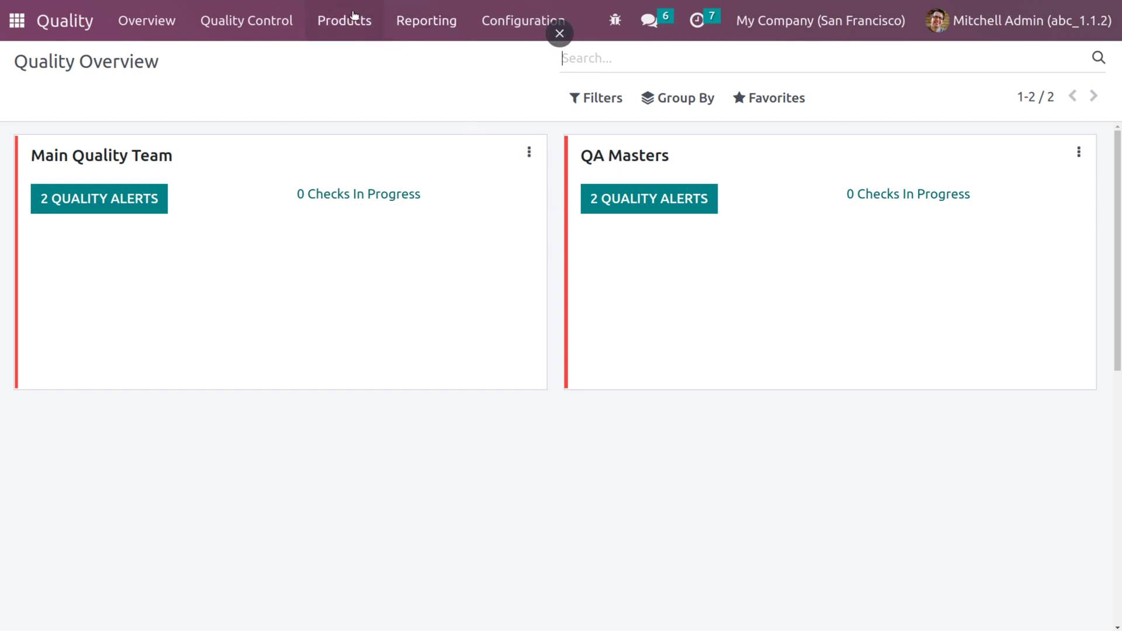
left_click(279, 21)
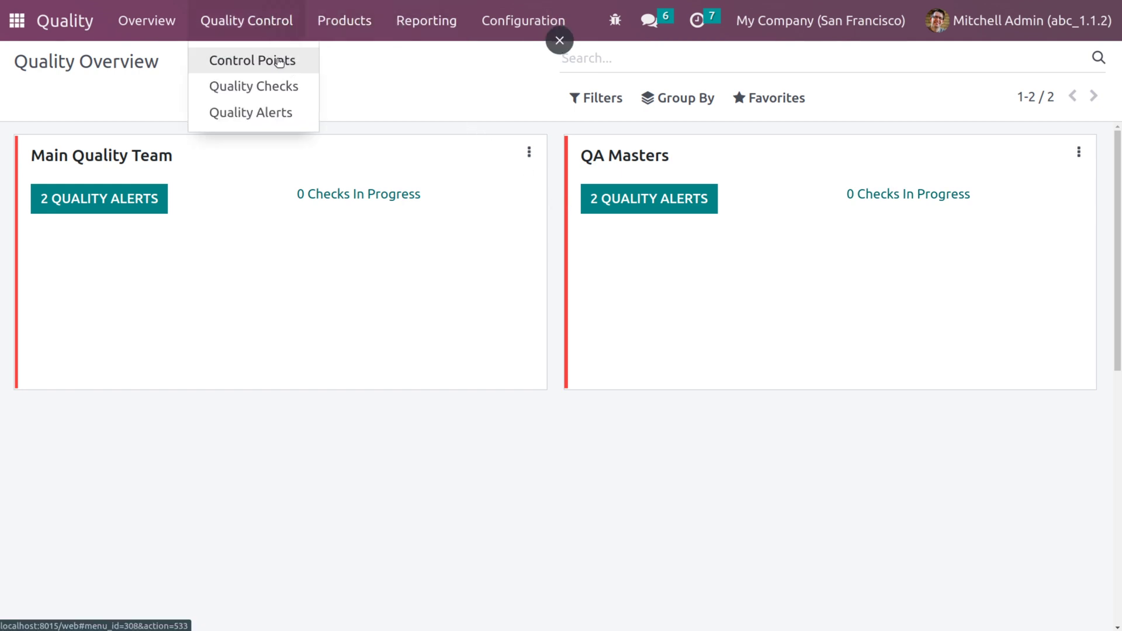
left_click(279, 62)
left_click(772, 254)
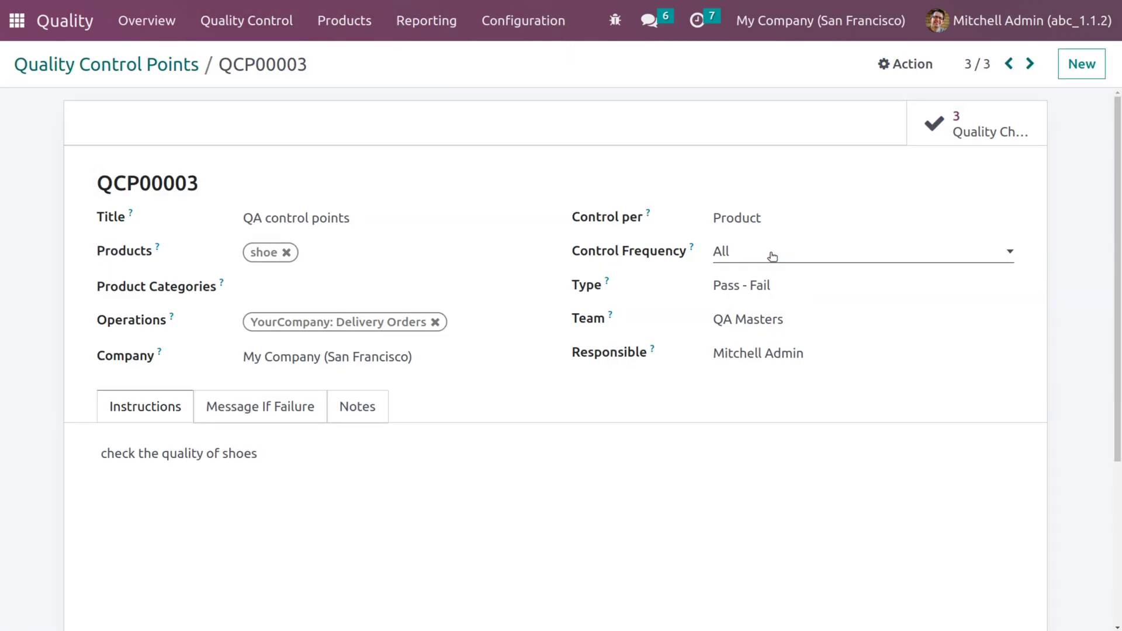
left_click(776, 292)
left_click(767, 390)
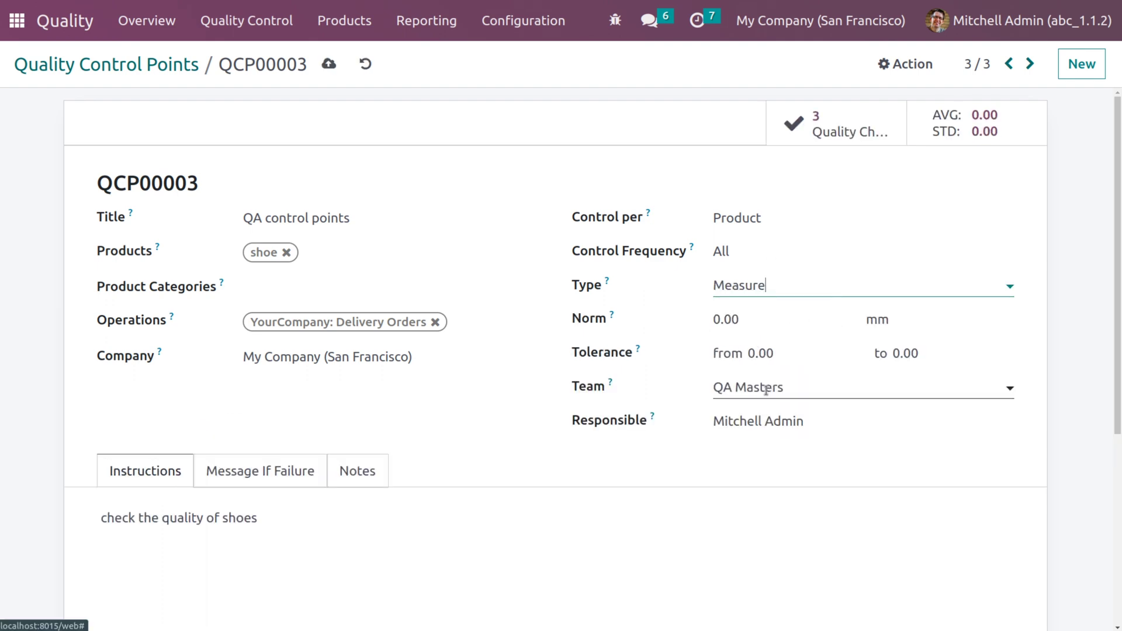
left_click(330, 65)
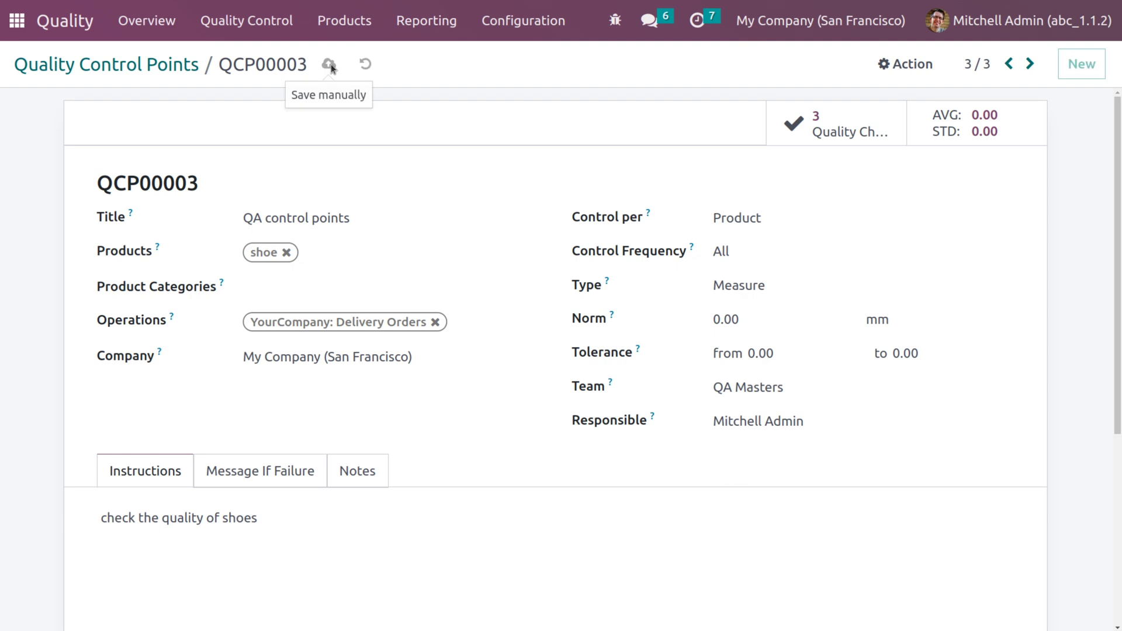
Set the control point's norm to 200 mm
left_click(744, 314)
key("BackSpace")
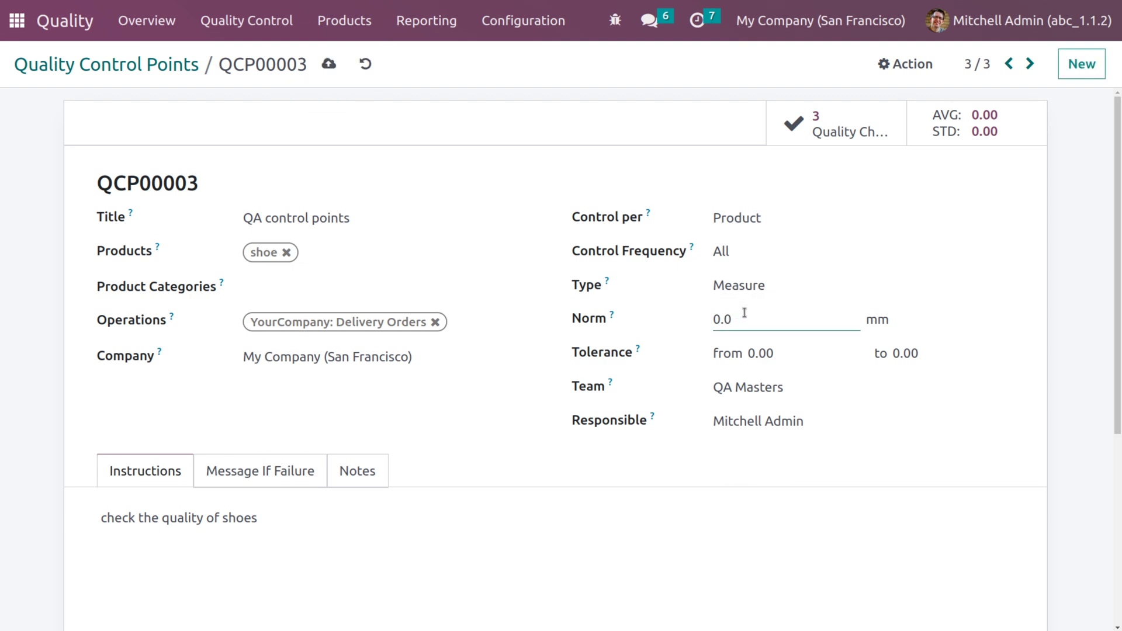
key("BackSpace")
key("BackSpace")
key("BackSpace")
type("200")
Set the lower limit of the control point's tolerance to 190 and save the control point
left_click(789, 355)
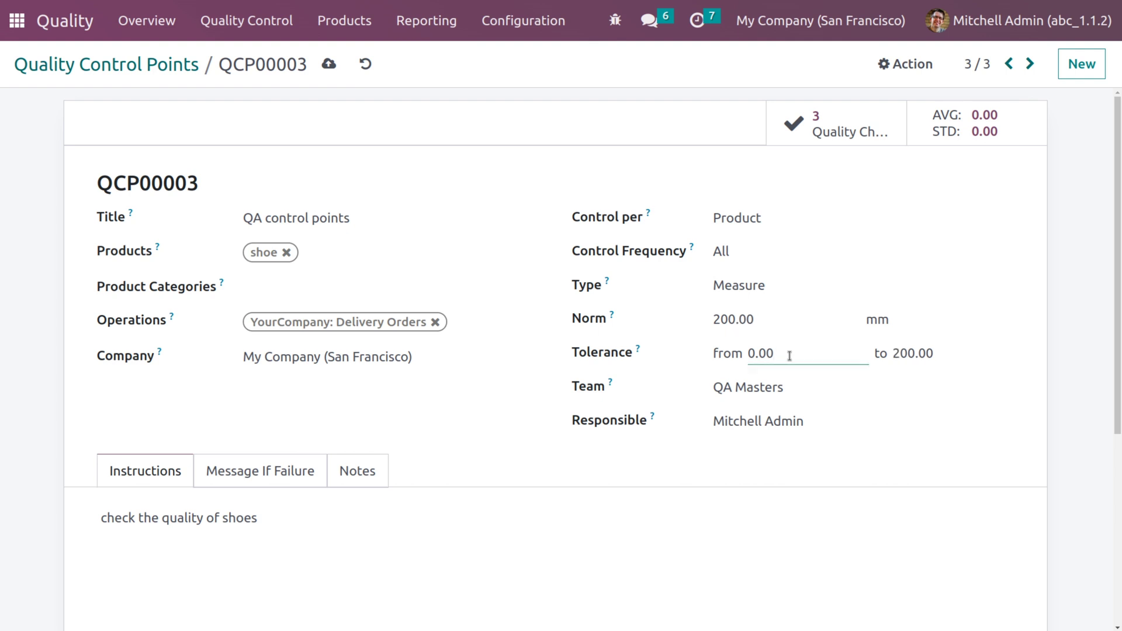
key("BackSpace")
key("BackSpace")
key("BackSpace")
type("19")
left_click(871, 423)
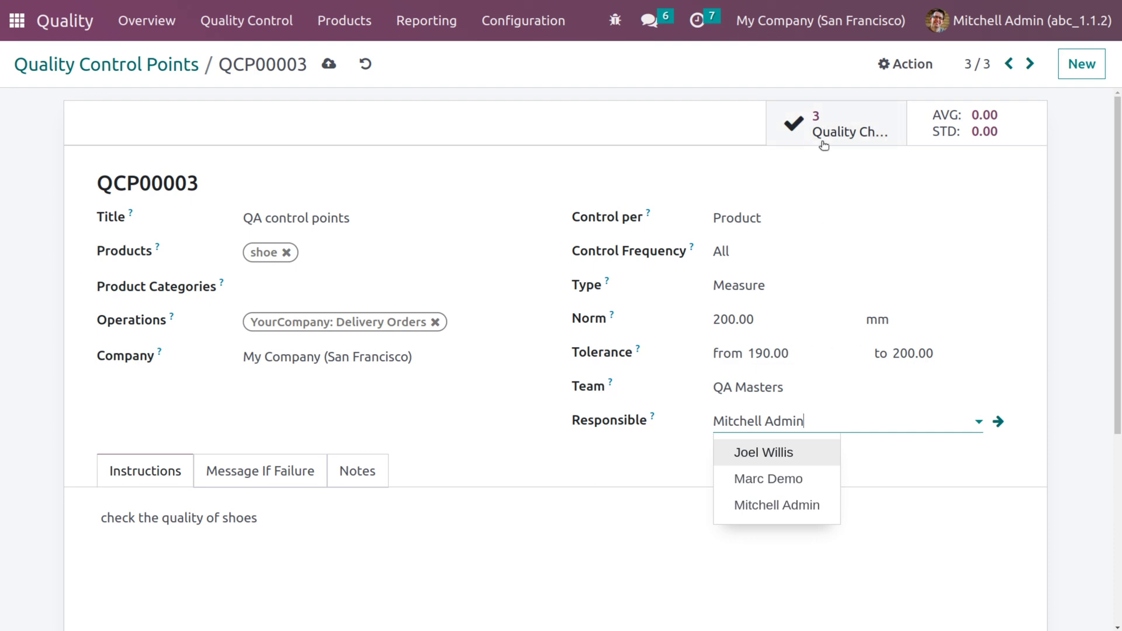
left_click(817, 181)
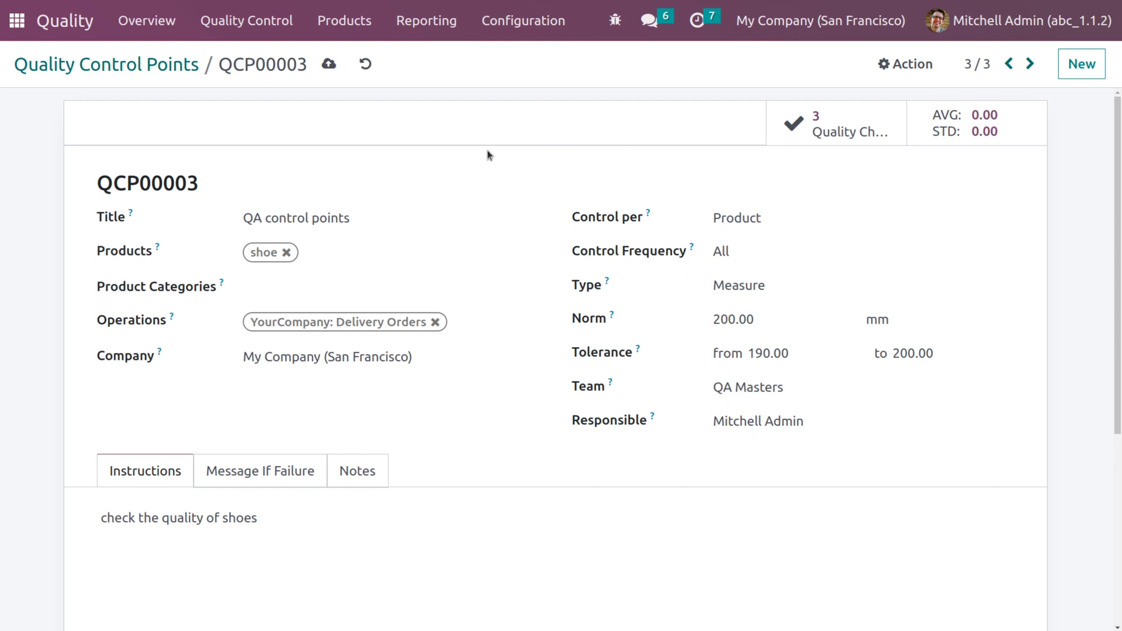
left_click(328, 63)
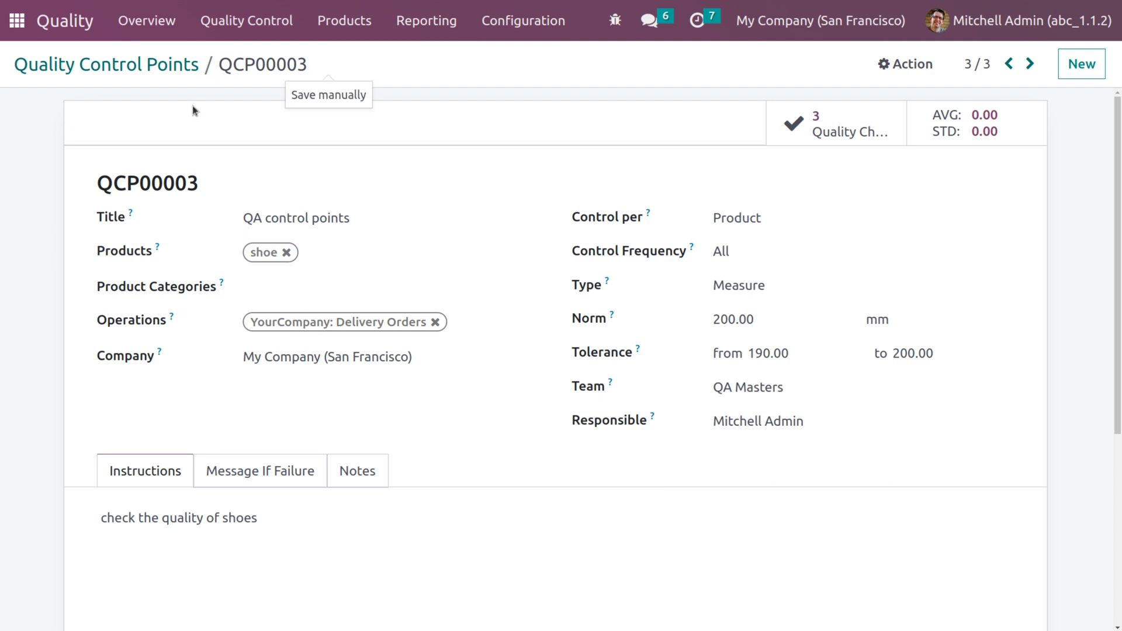
Switch to the Sales app and create another quotation for the customer Deco Addict
left_click(20, 25)
type("sa")
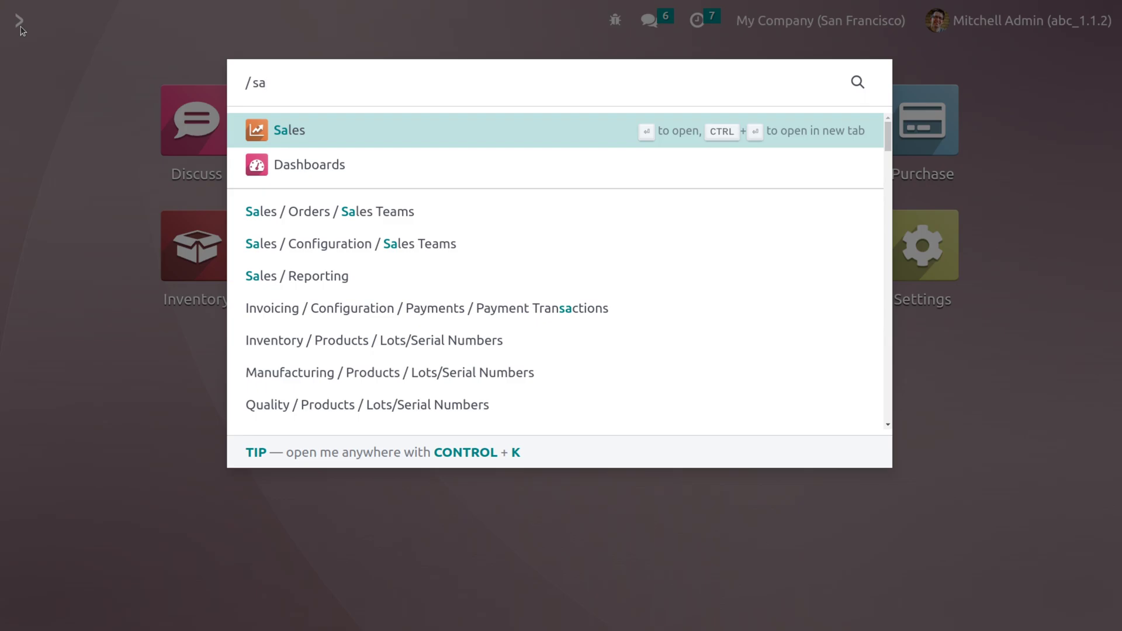
key("Return")
left_click(41, 94)
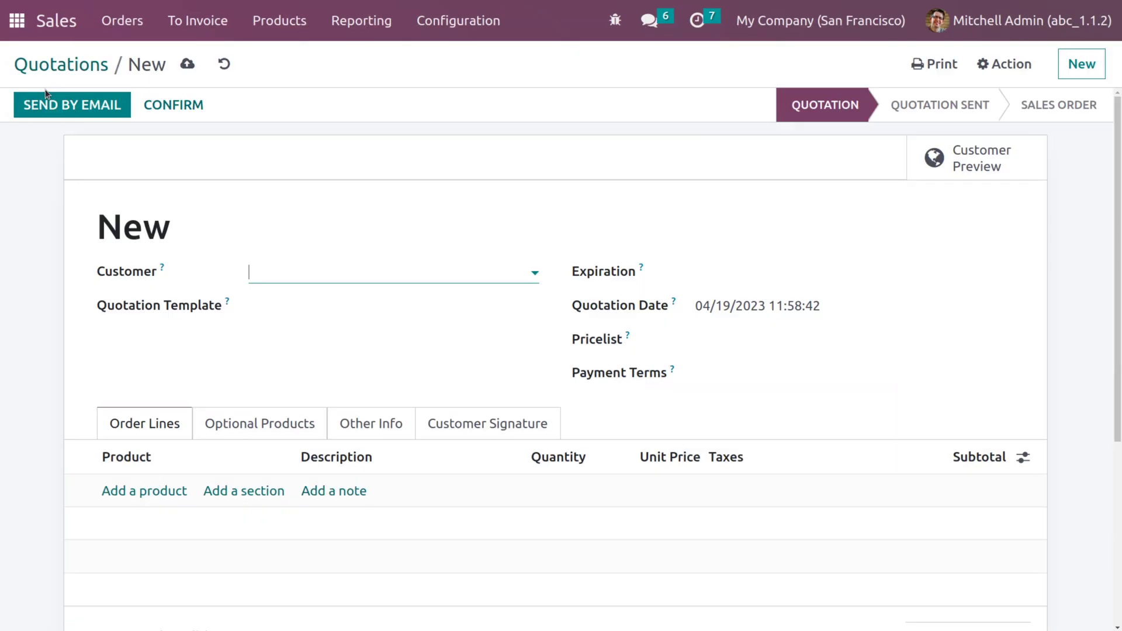
left_click(287, 280)
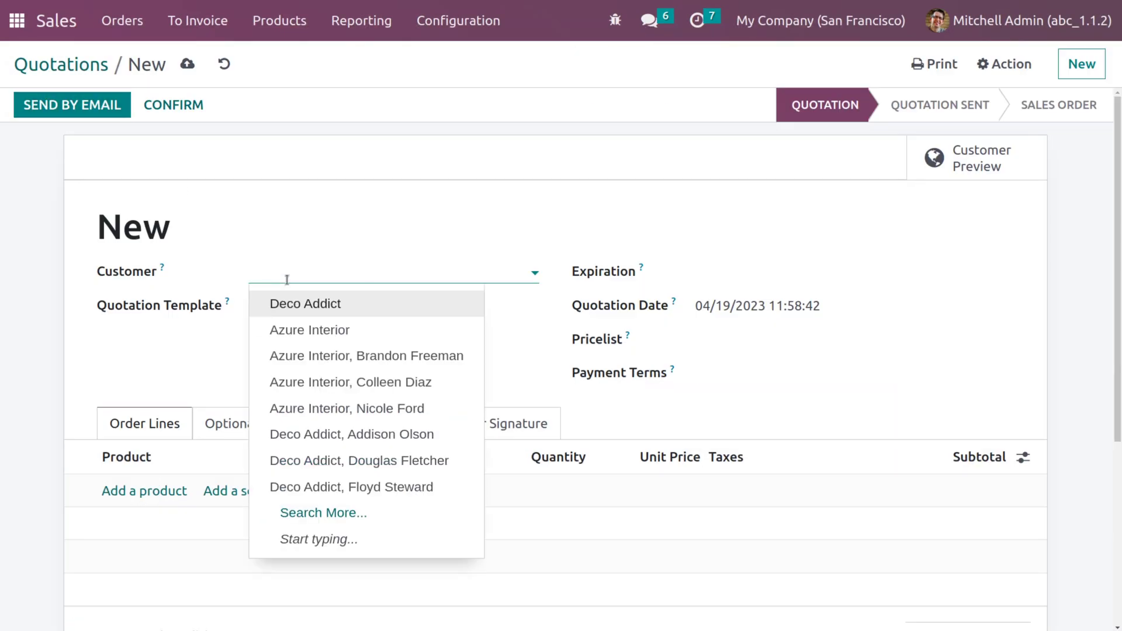
left_click(293, 304)
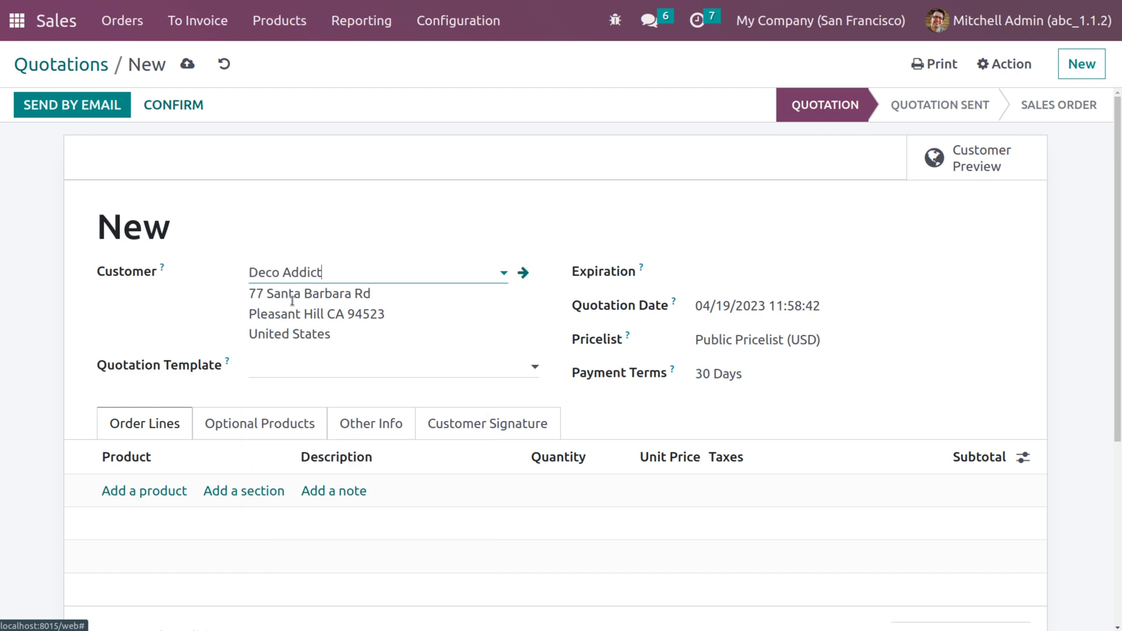
Add the product "shoe" to the new quotation's order lines and confirm it
left_click(140, 493)
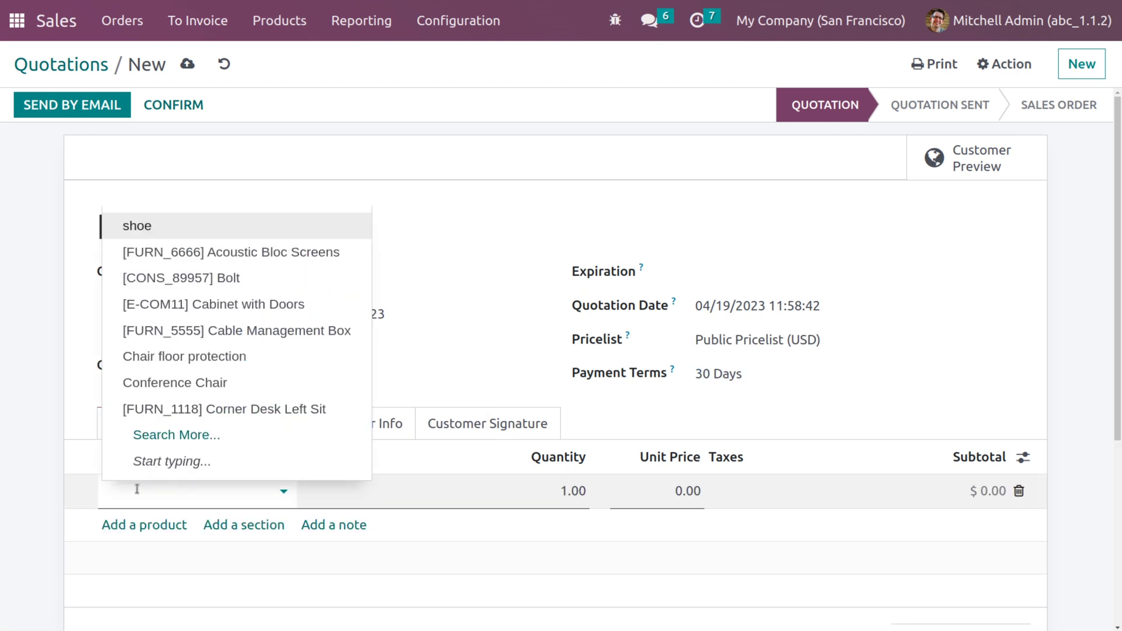
left_click(126, 226)
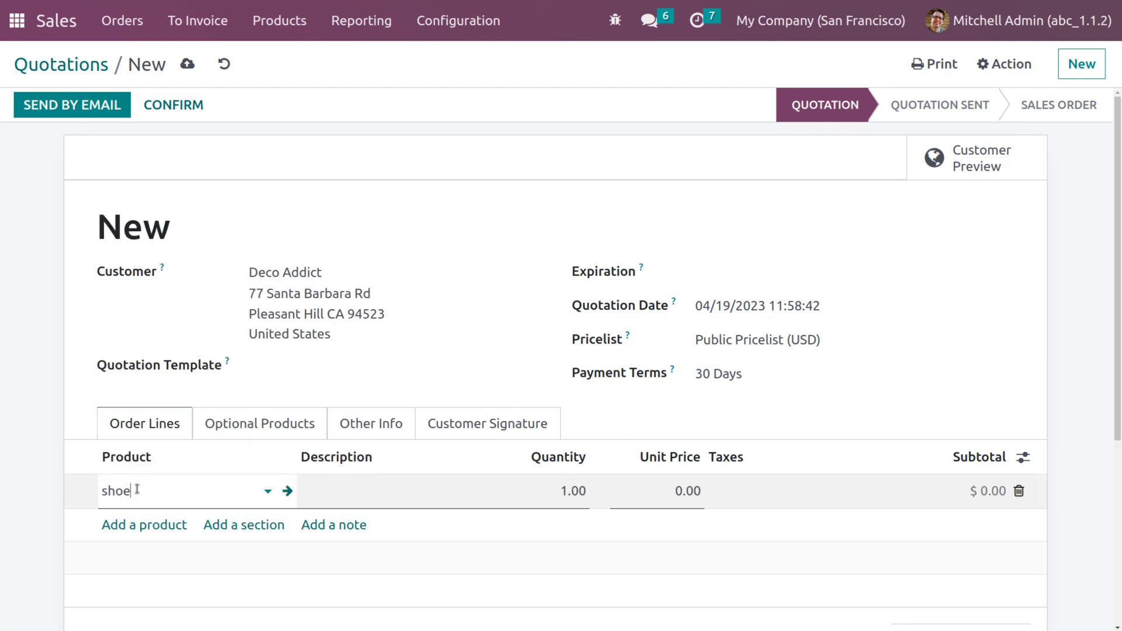
left_click(184, 104)
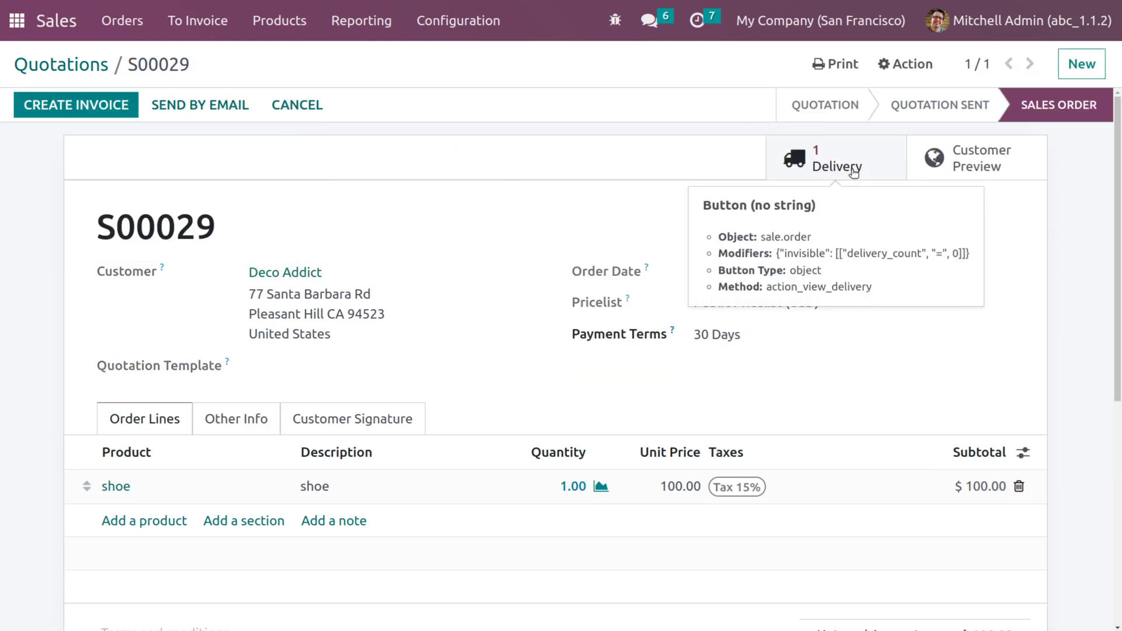
Run the quality check on the order's delivery and submit a shoe measurement of 56 mm
left_click(853, 170)
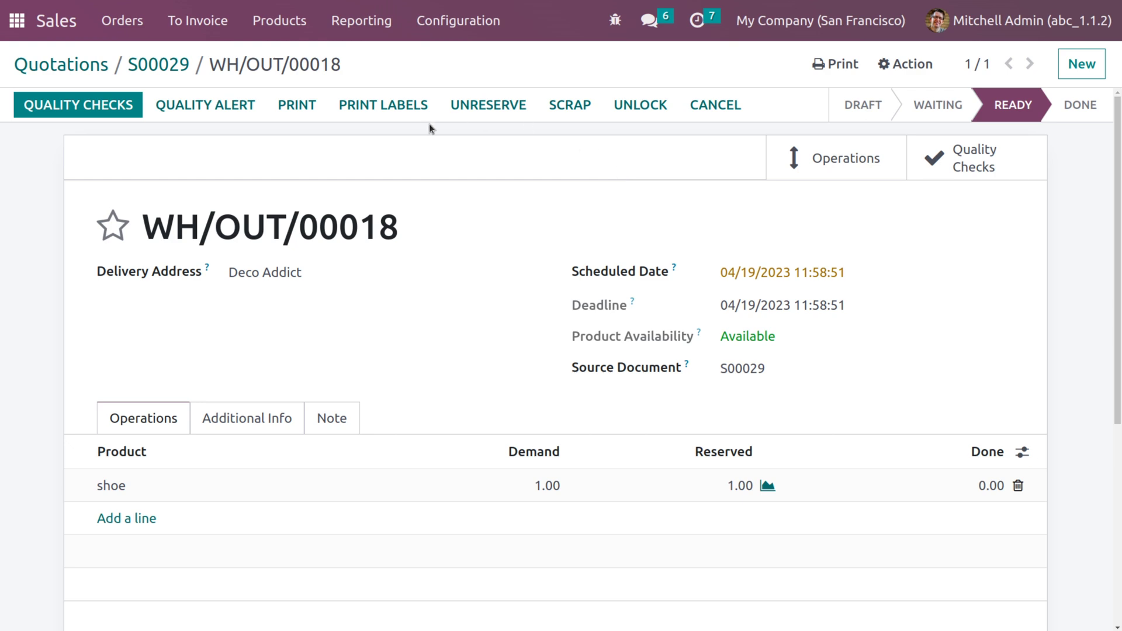
left_click(122, 111)
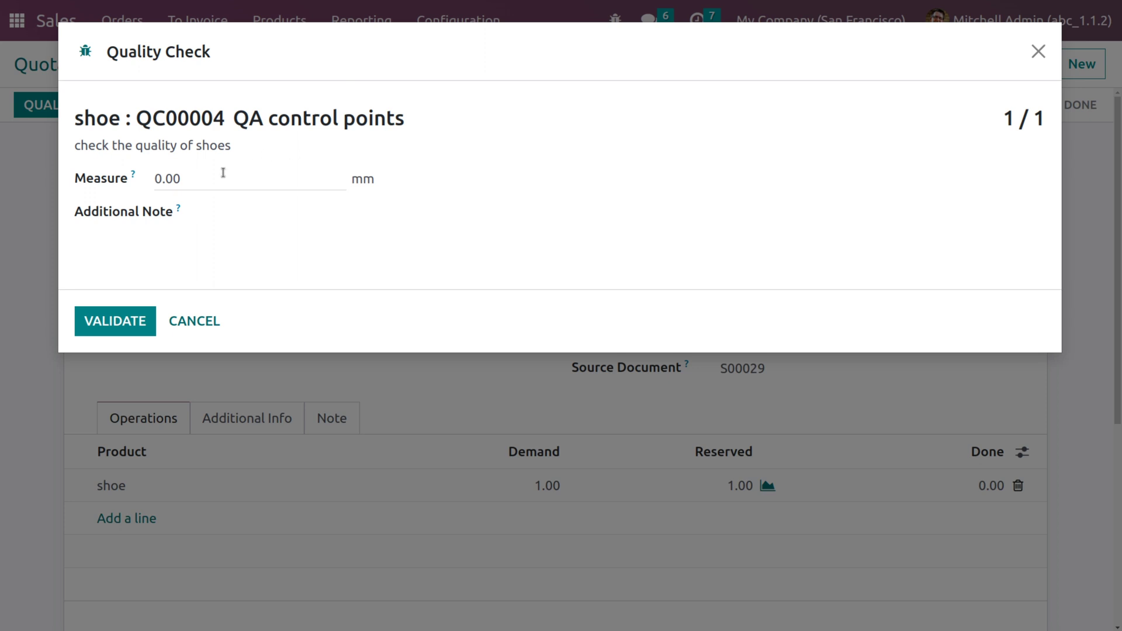
left_click(224, 172)
key("BackSpace")
key("BackSpace")
key("BackSpace")
type("56")
left_click(117, 320)
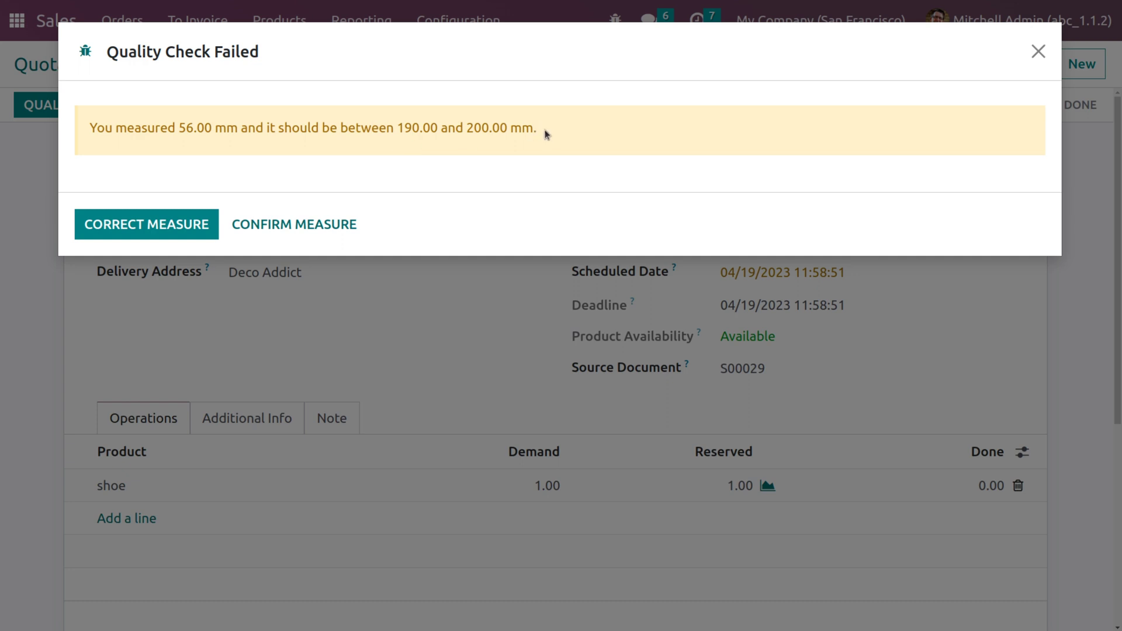
Correct the failed shoe measurement to 191 mm and validate the quality check again
left_click(186, 222)
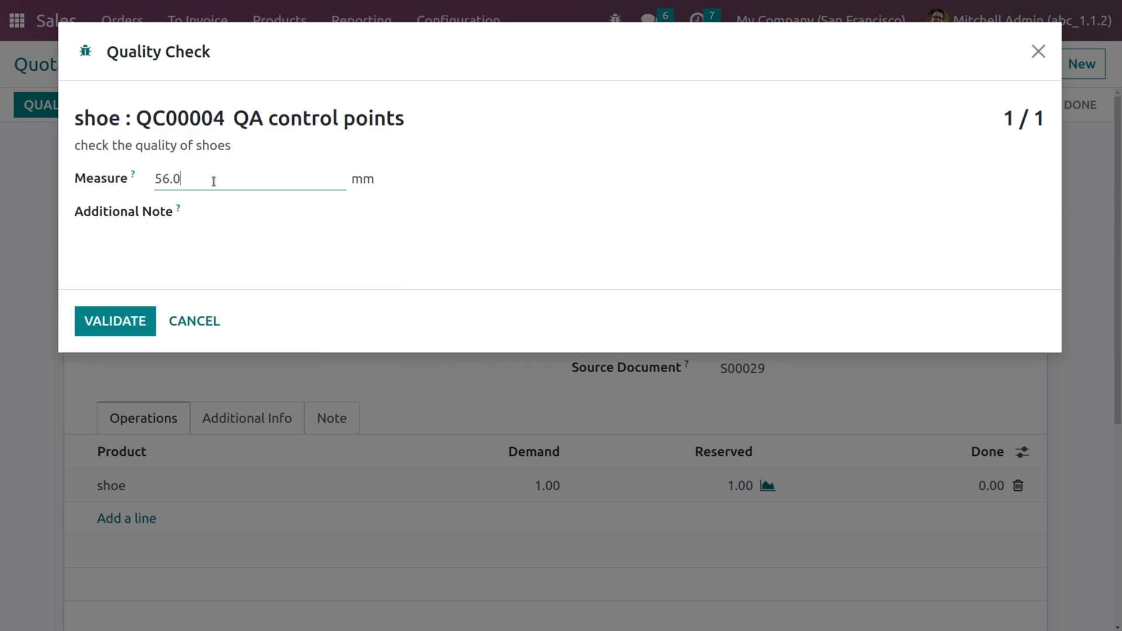
key("BackSpace")
key("BackSpace")
key("BackSpace")
key("BackSpace")
type("191")
left_click(127, 325)
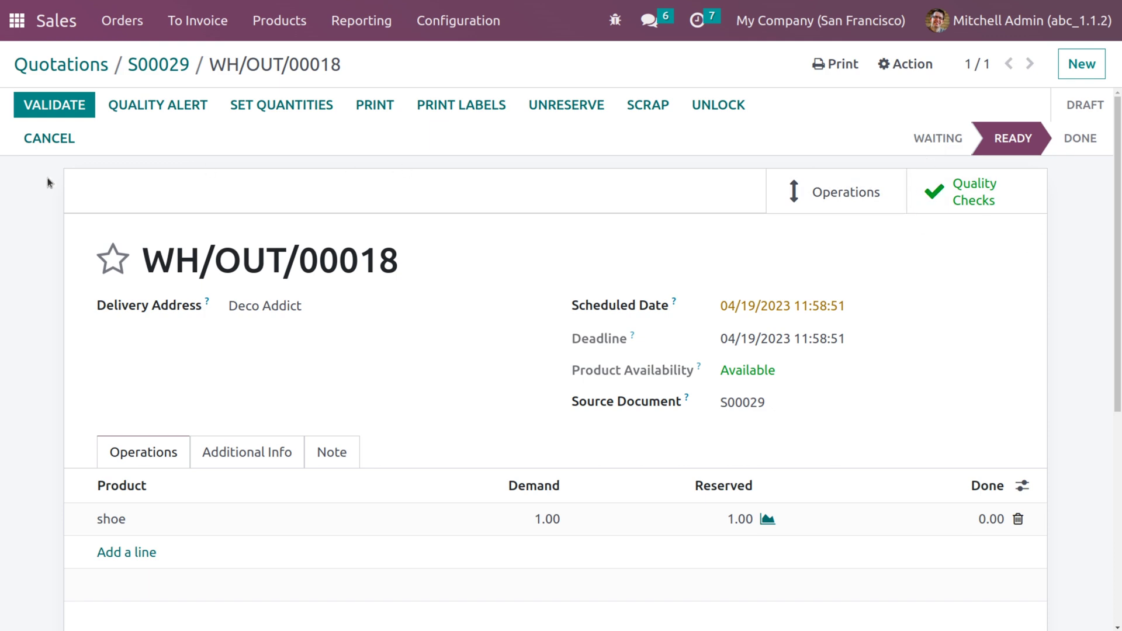
Validate the delivery as an immediate transfer of all quantities and open the record of its shoe quality check
left_click(48, 105)
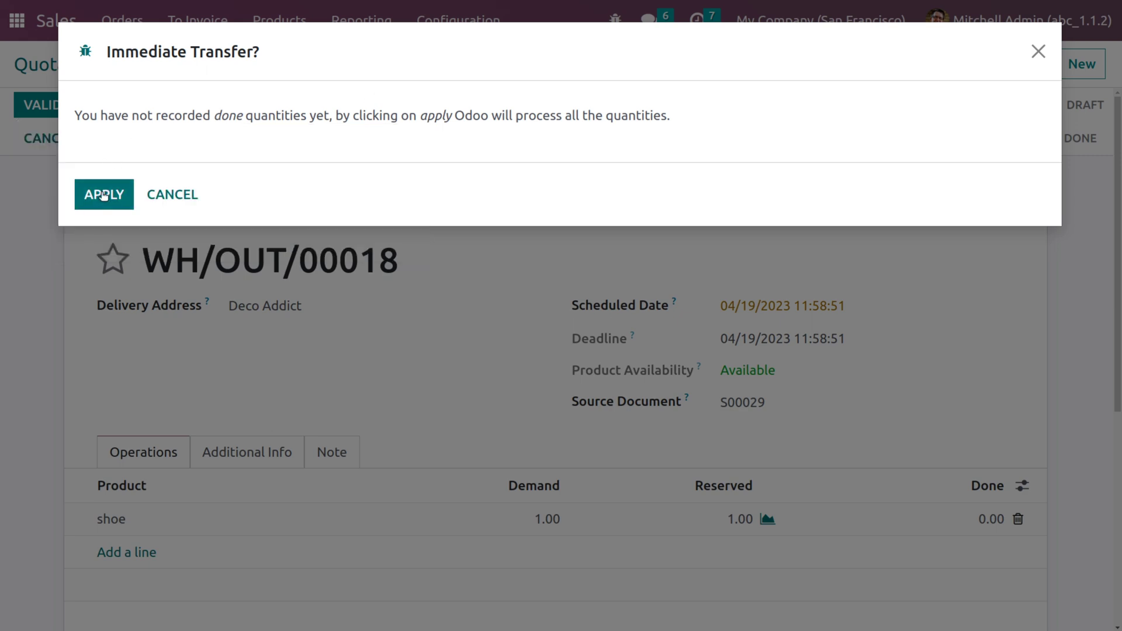
left_click(102, 195)
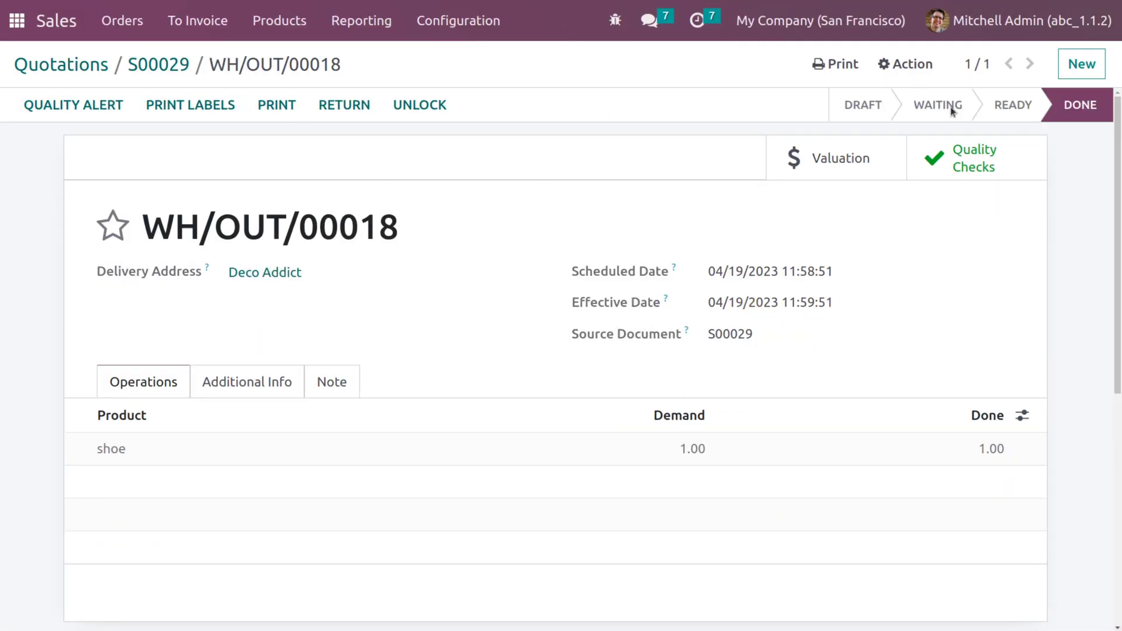
left_click(965, 157)
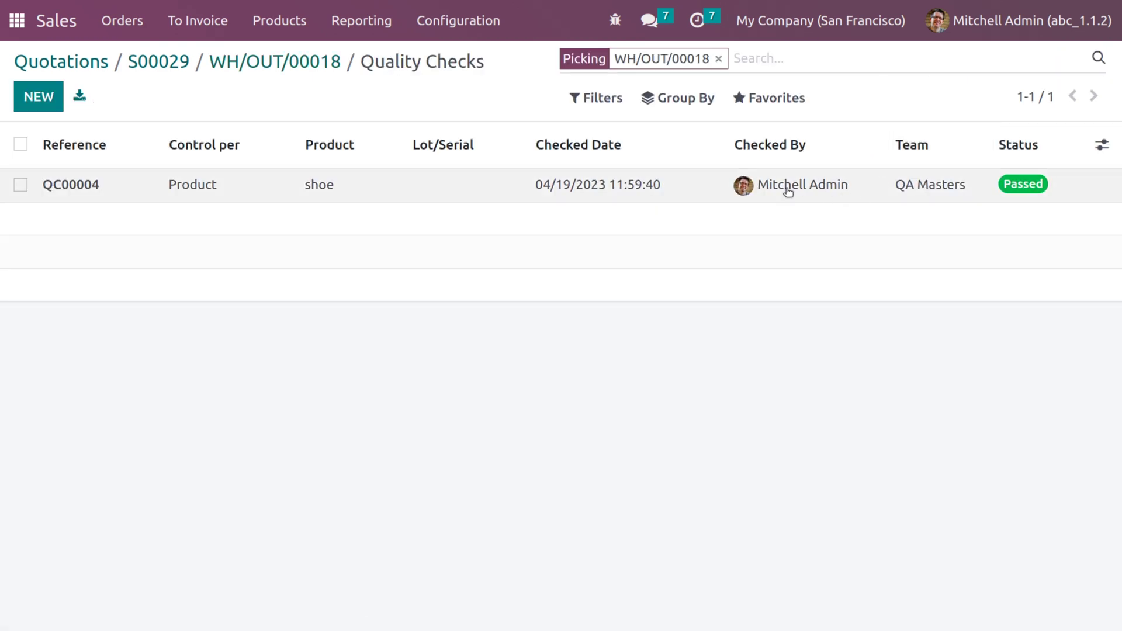
left_click(787, 191)
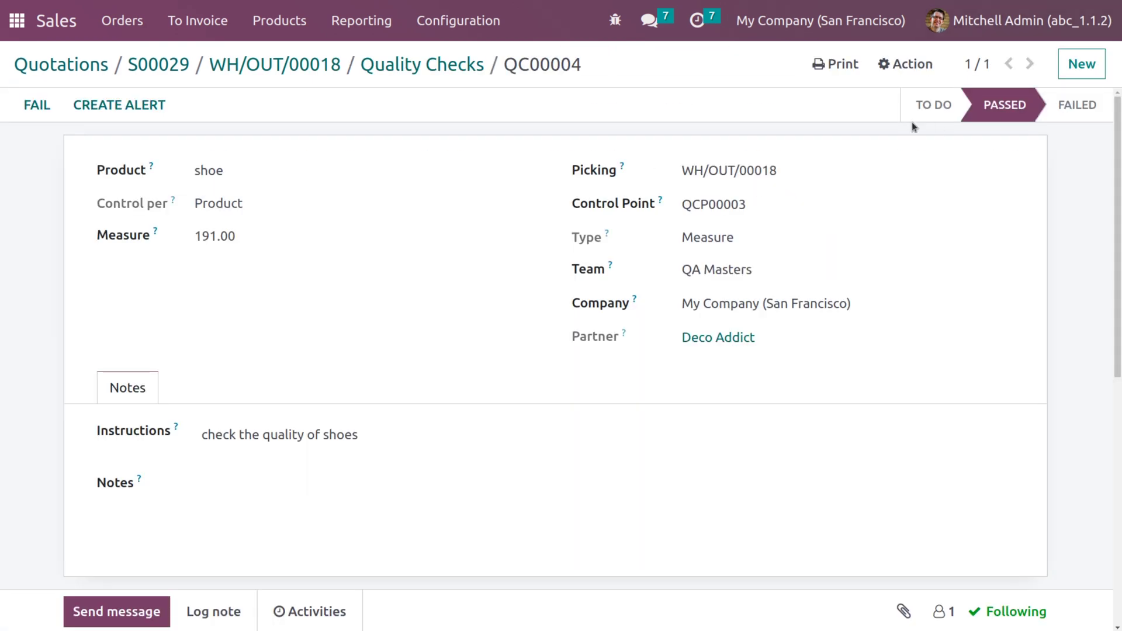